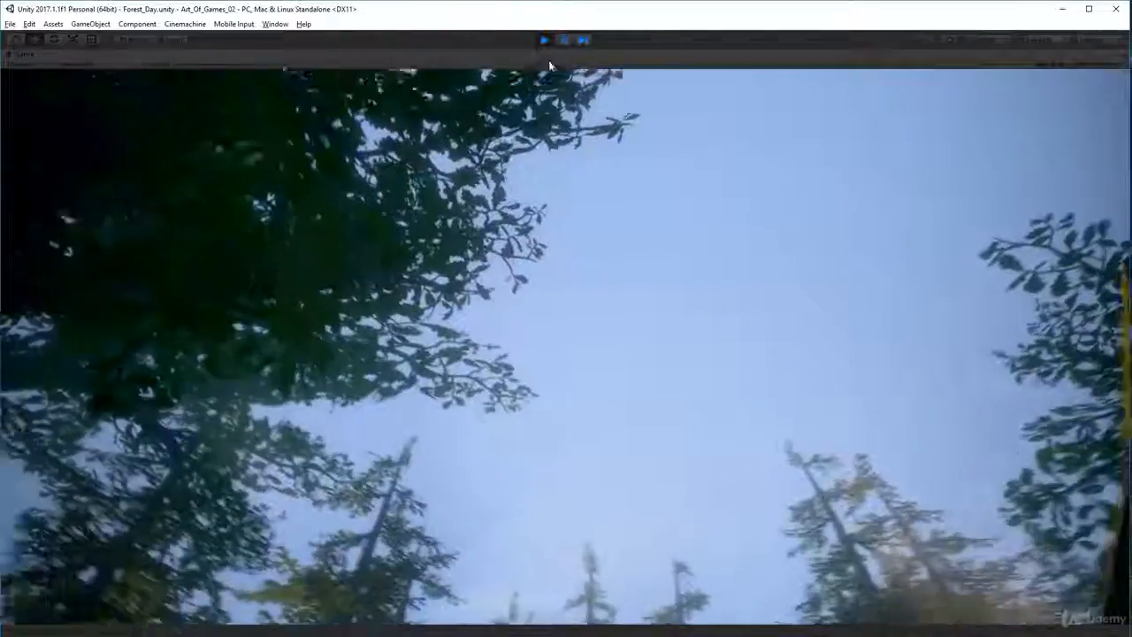
Stop the game preview and select HD_Steel_Barrel_Green in the scene
click(544, 39)
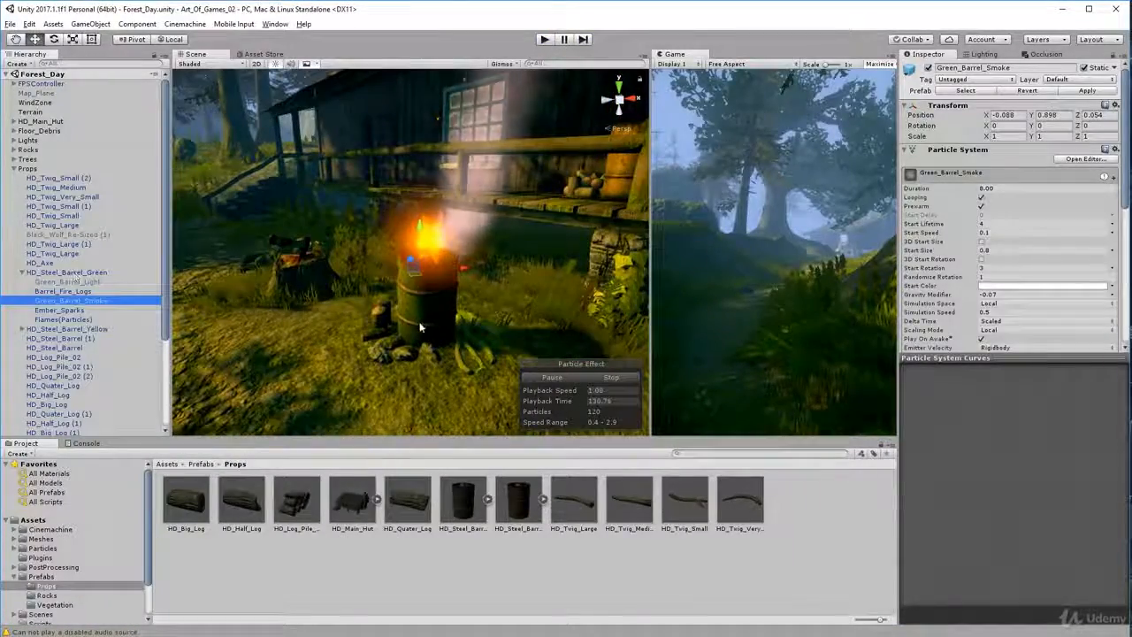
click(46, 273)
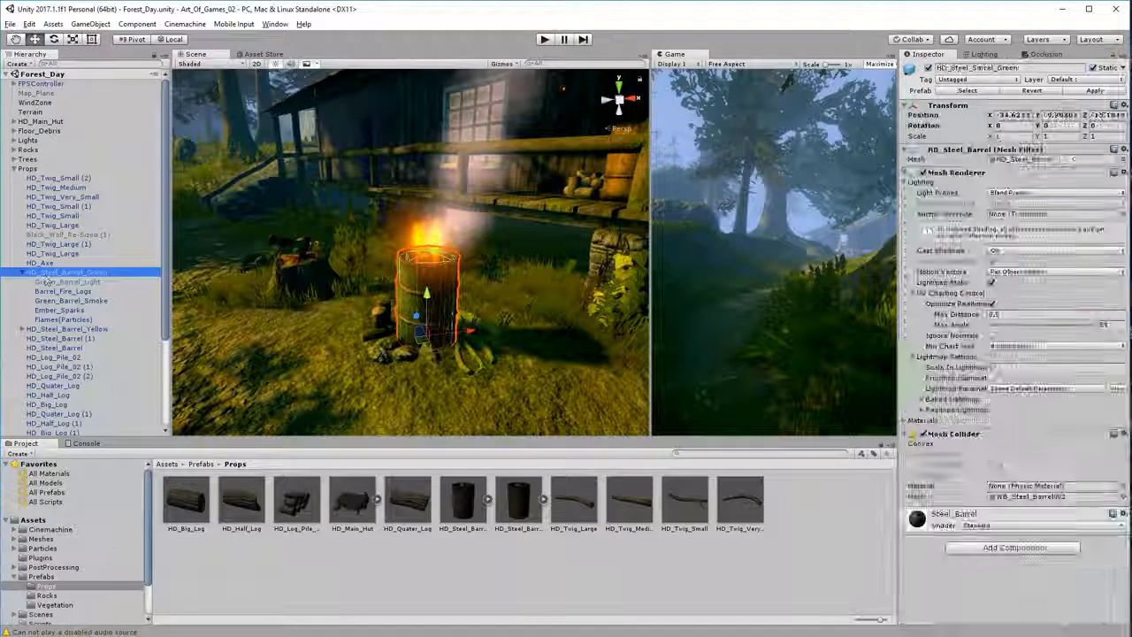
Locate the two steel barrel prefabs in the project's Prefabs > Props folder
scroll(74, 540, down, 2)
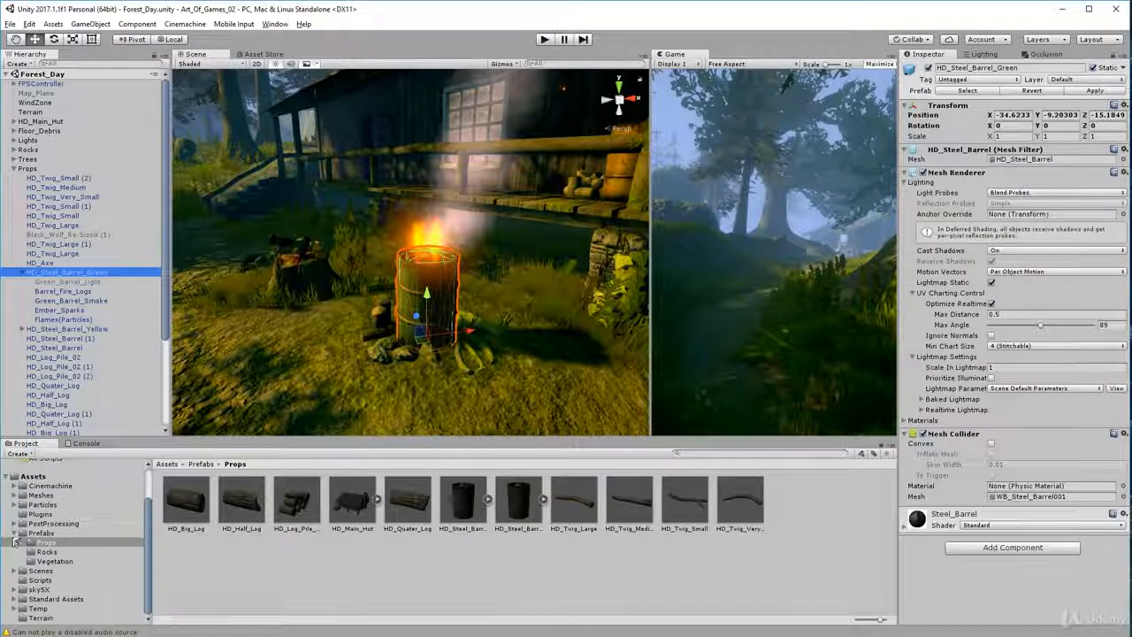
click(20, 534)
click(14, 560)
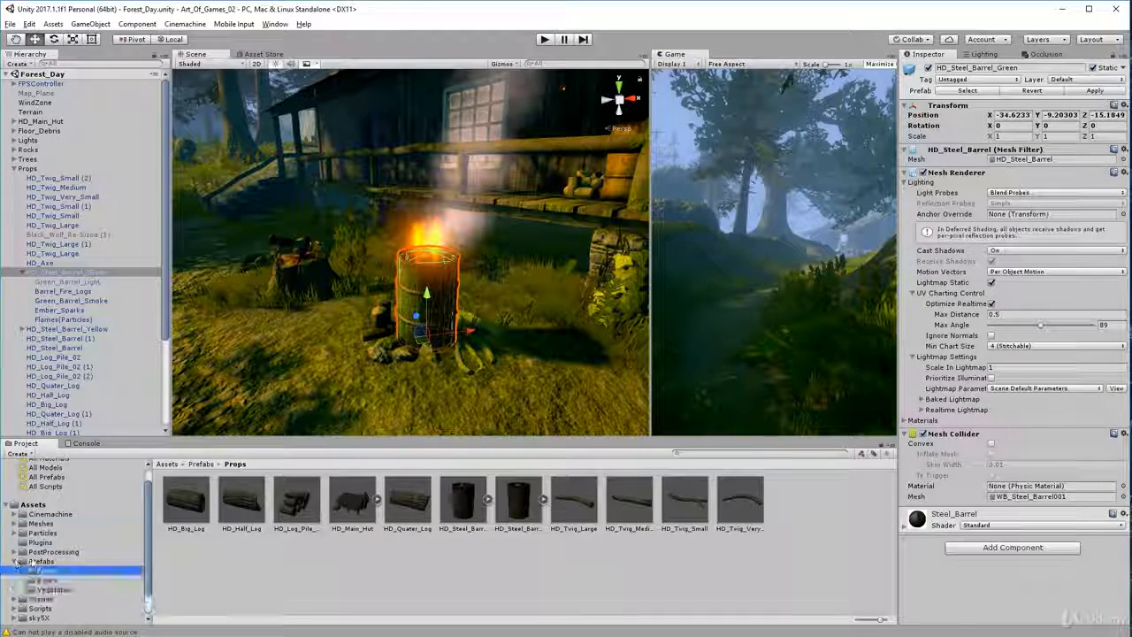
click(464, 502)
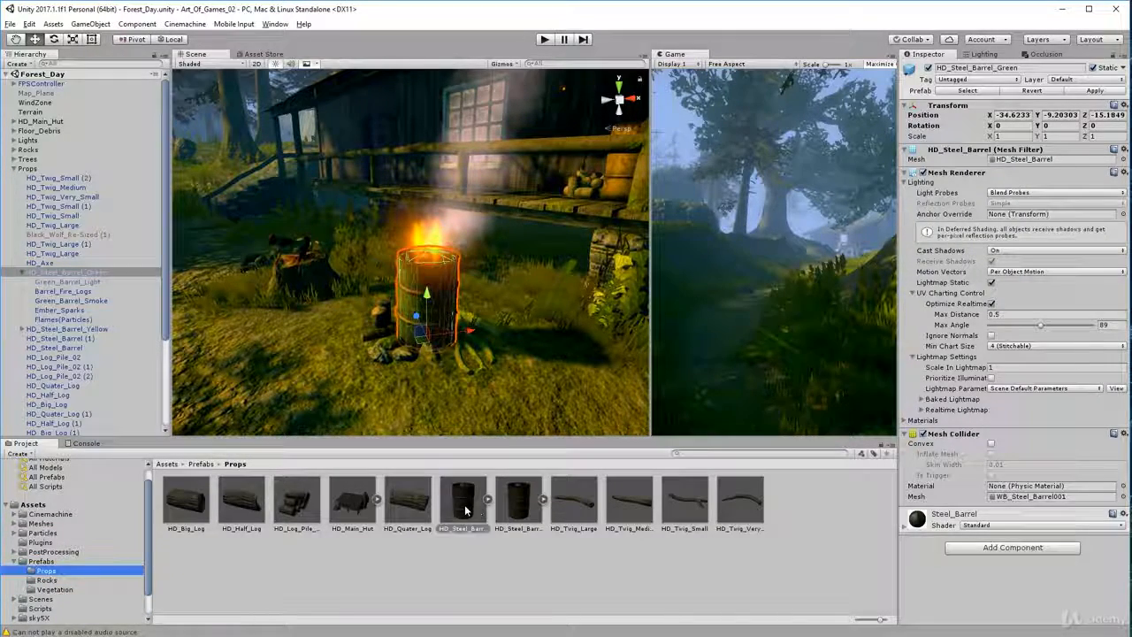
click(520, 506)
middle_drag(453, 336, 466, 351)
Inspect the components of Green_Barrel_Light and its parent HD_Steel_Barrel_Green
click(52, 282)
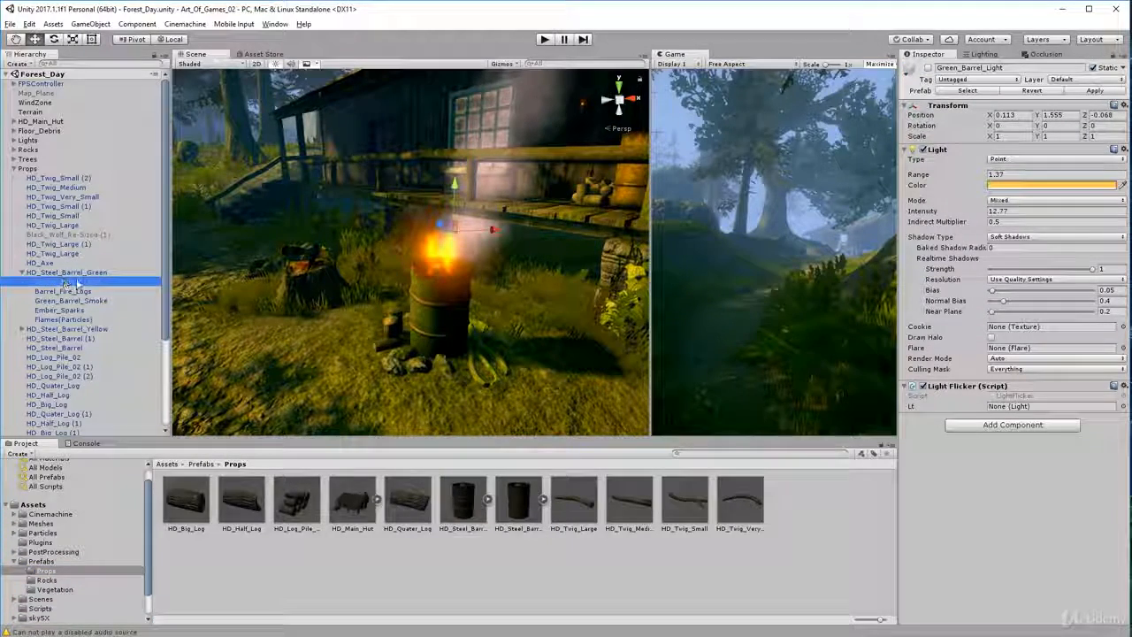
click(67, 274)
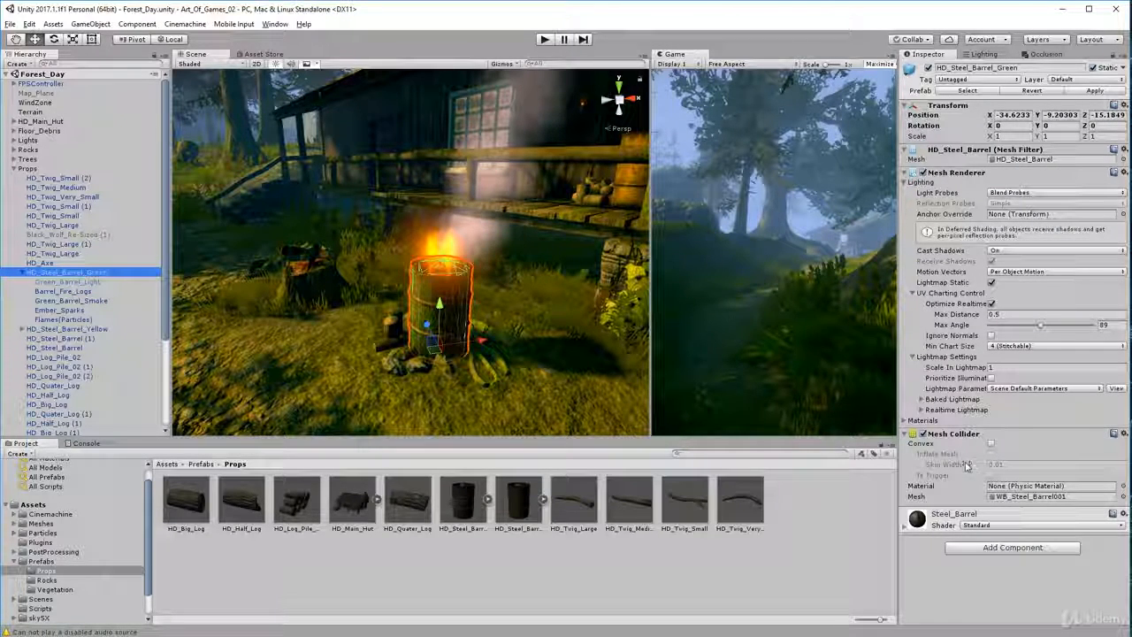
alt+drag(503, 306, 403, 308)
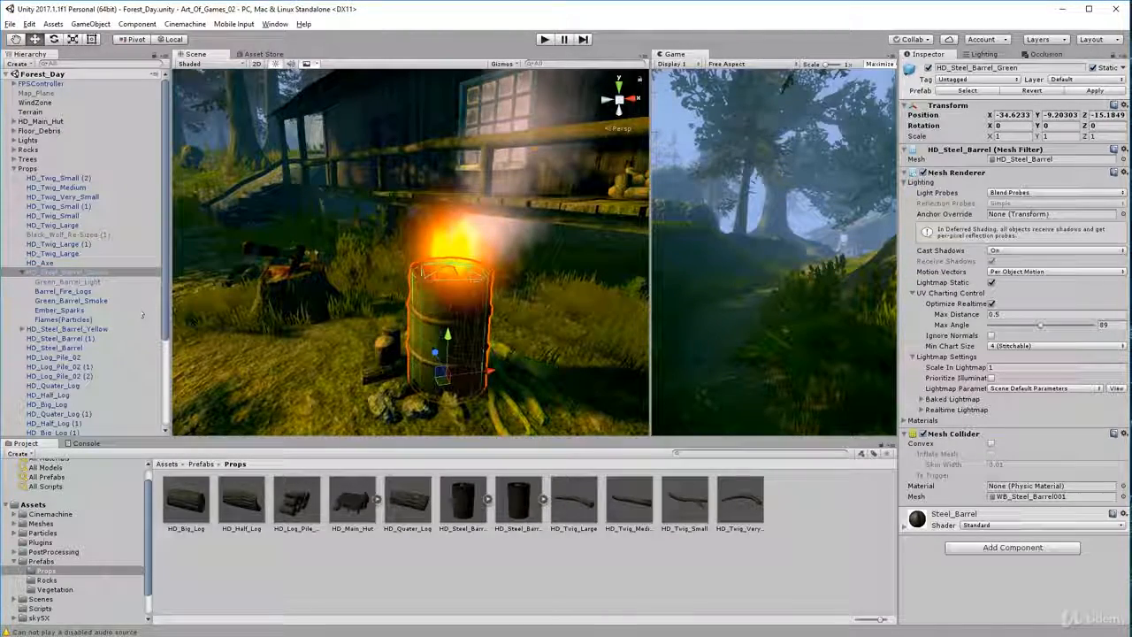
click(133, 282)
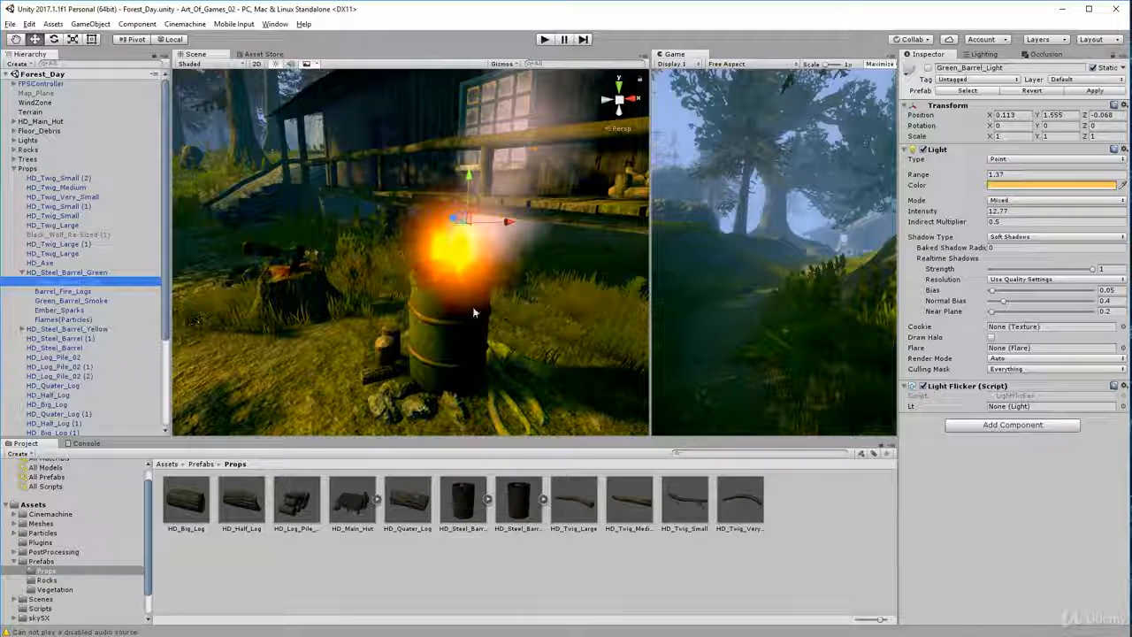
scroll(445, 308, down, 4)
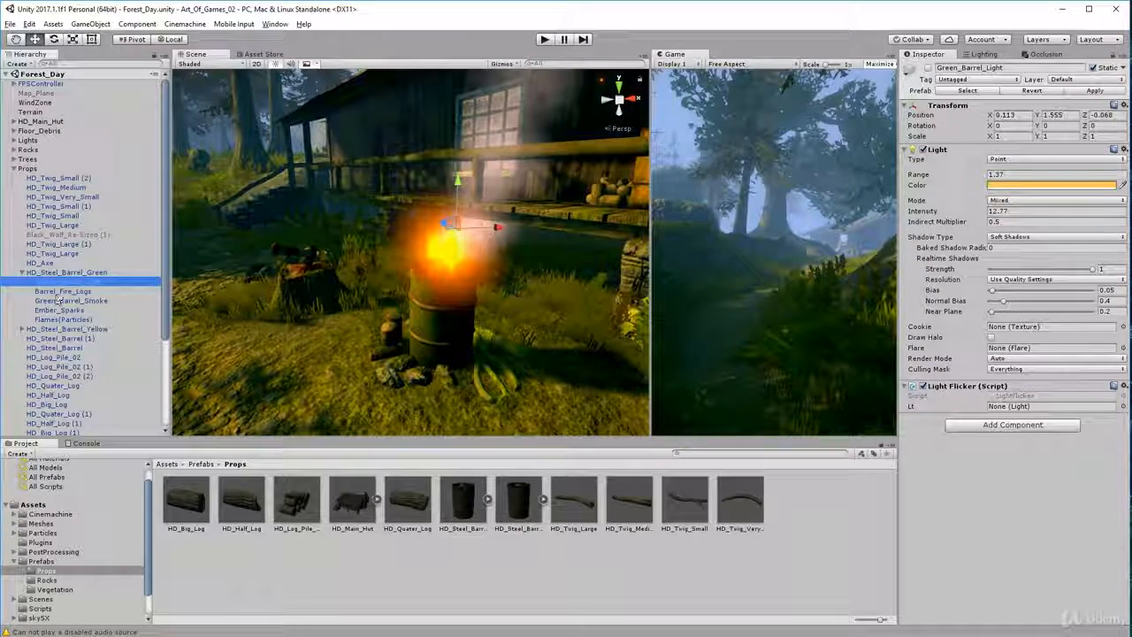
Examine Barrel_Fire_Logs and Green_Barrel_Smoke up close inside the green barrel, and the Ember_Sparks particle settings
double_click(55, 291)
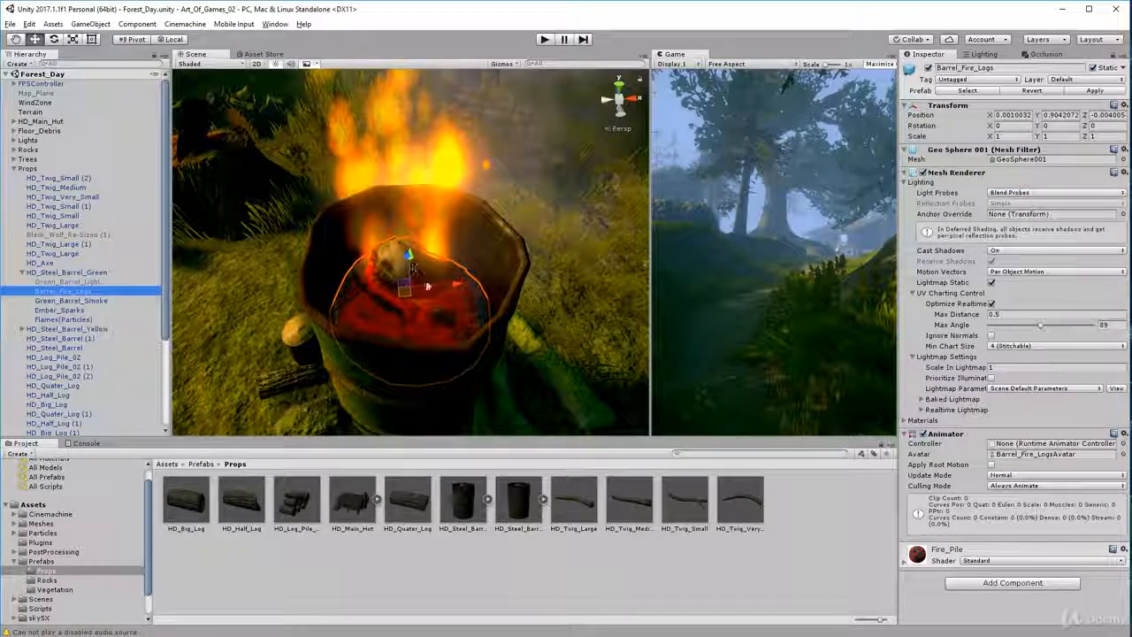
double_click(56, 301)
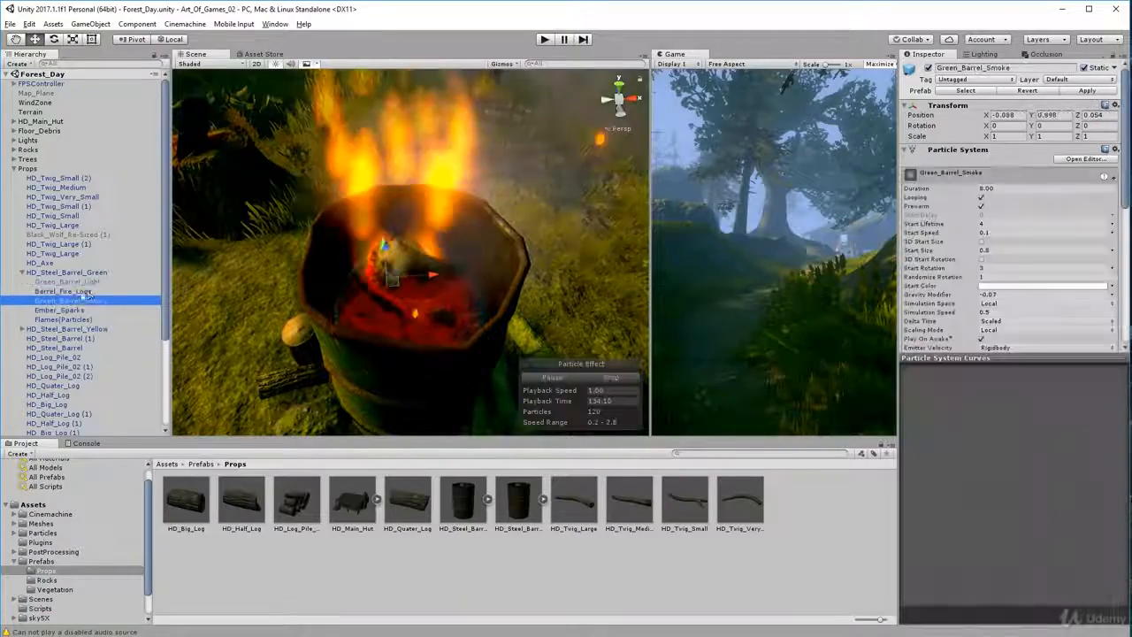
mouse_move(279, 282)
alt+mouse_down()
mouse_move(303, 251)
mouse_move(310, 276)
mouse_move(288, 258)
alt+mouse_up()
scroll(302, 250, down, 5)
click(58, 310)
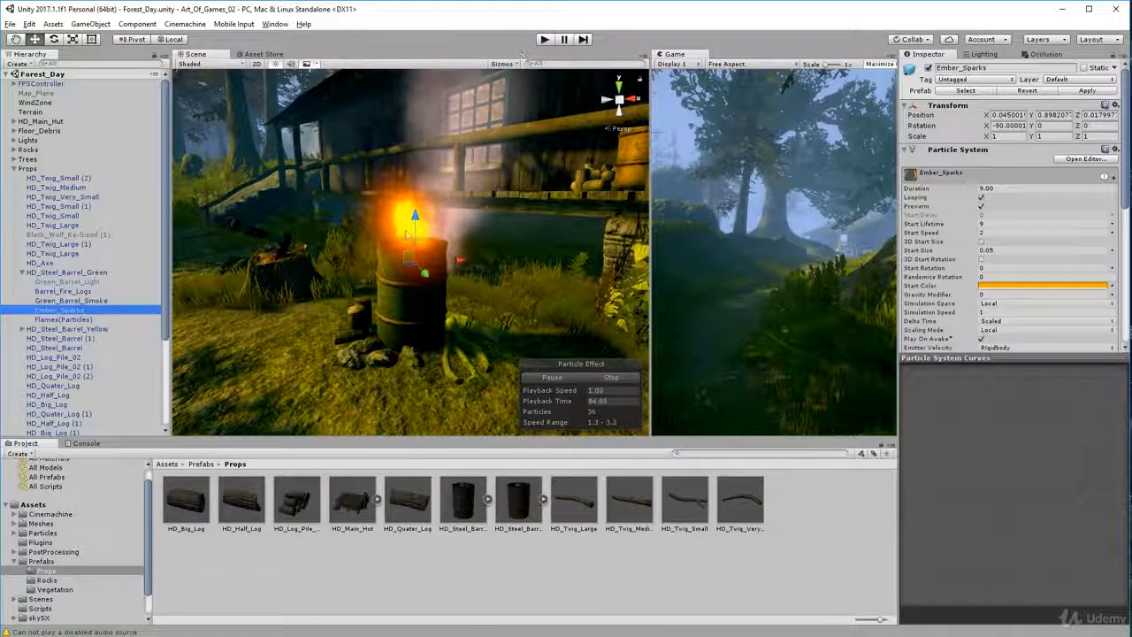
Select the green barrel's Flames(Particles) system and examine the fire effect from several sides
click(62, 319)
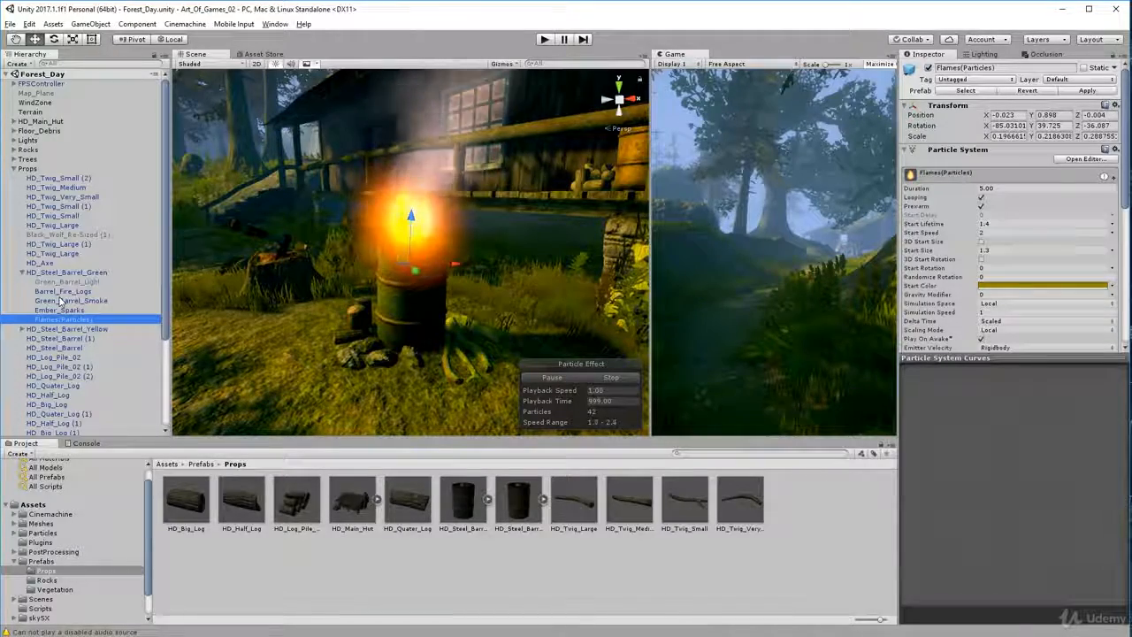
mouse_move(380, 336)
alt+mouse_down()
mouse_move(353, 367)
mouse_move(454, 317)
mouse_move(478, 339)
alt+mouse_up()
scroll(455, 316, down, 1)
alt+drag(406, 305, 392, 314)
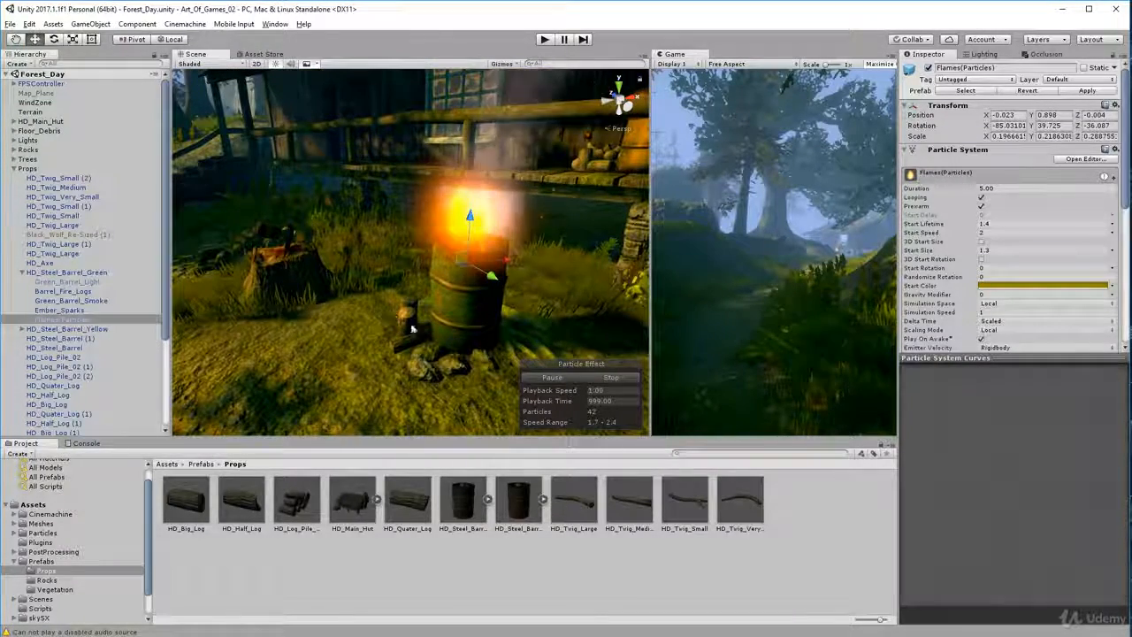
mouse_move(391, 310)
alt+mouse_down()
mouse_move(476, 342)
mouse_move(706, 341)
alt+mouse_up()
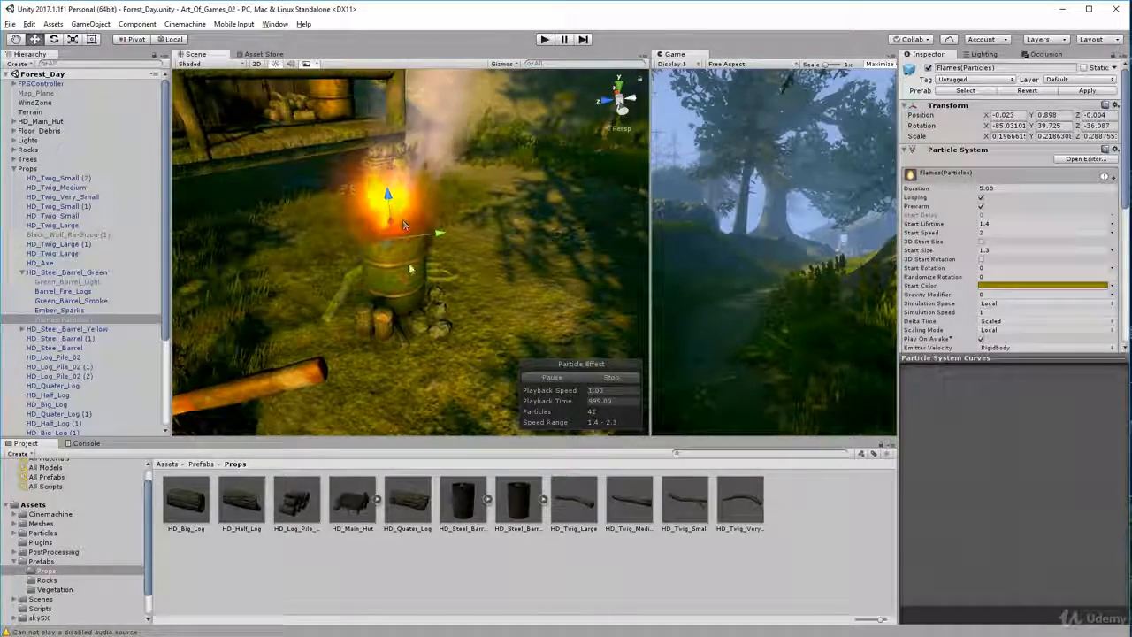
mouse_move(401, 226)
alt+mouse_down()
mouse_move(400, 333)
mouse_move(372, 223)
alt+mouse_up()
mouse_move(416, 309)
alt+mouse_down()
mouse_move(29, 336)
mouse_move(1032, 321)
mouse_move(956, 341)
mouse_move(530, 344)
mouse_move(91, 280)
mouse_move(76, 376)
mouse_move(568, 331)
mouse_move(494, 400)
alt+mouse_up()
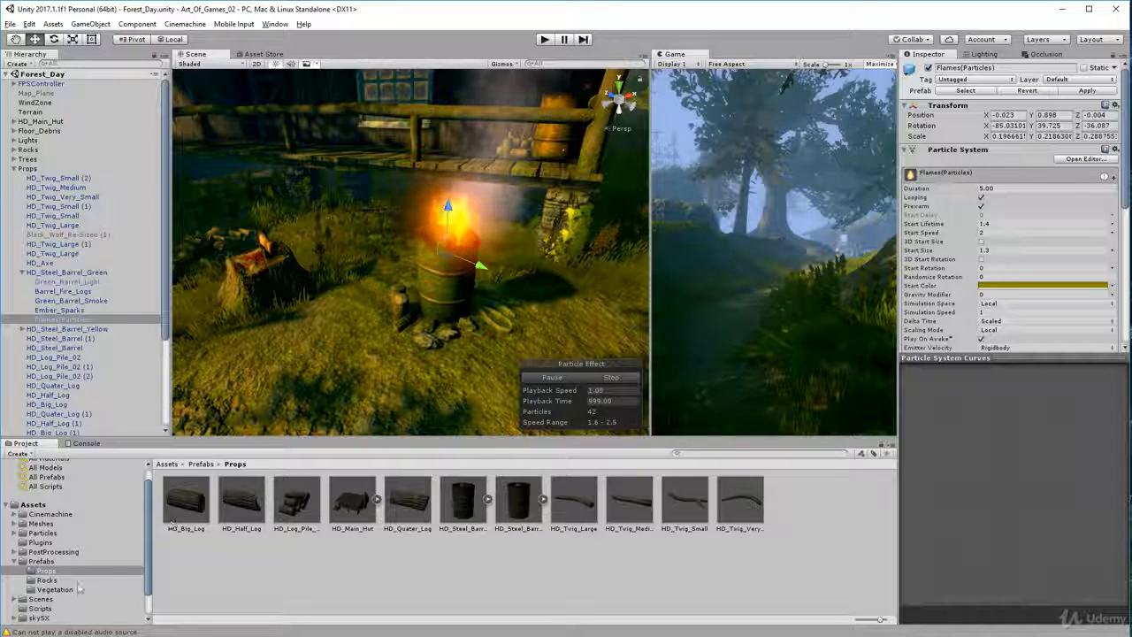
Inspect Fire_particle_mat and the Fire_Particle and Particle_Fire_Ember textures in the Particles asset folder
click(15, 563)
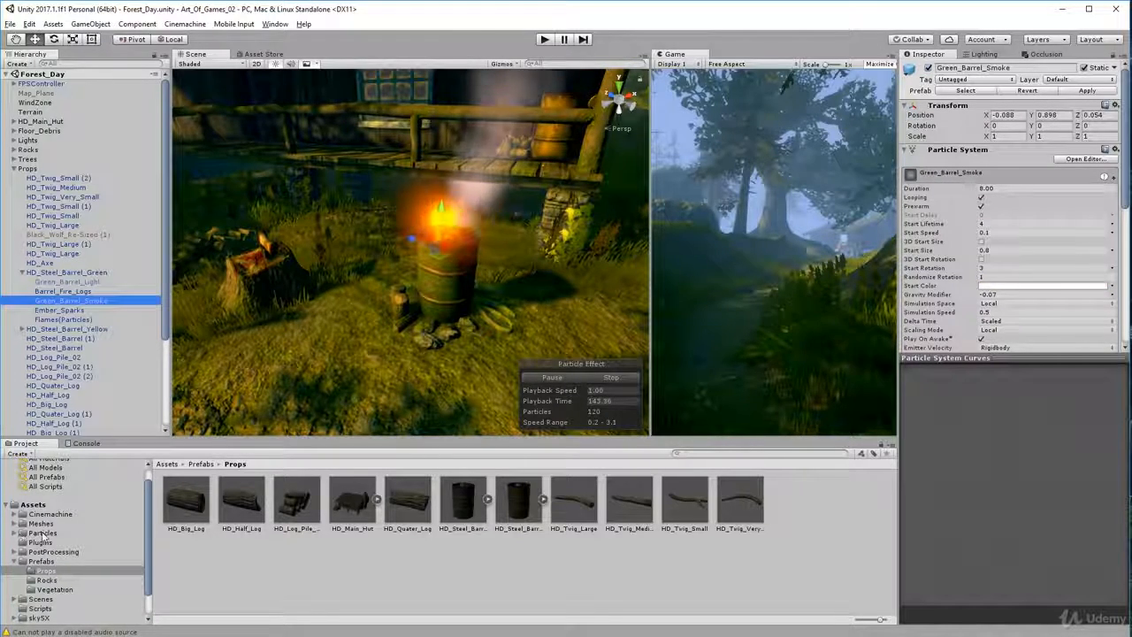
click(43, 532)
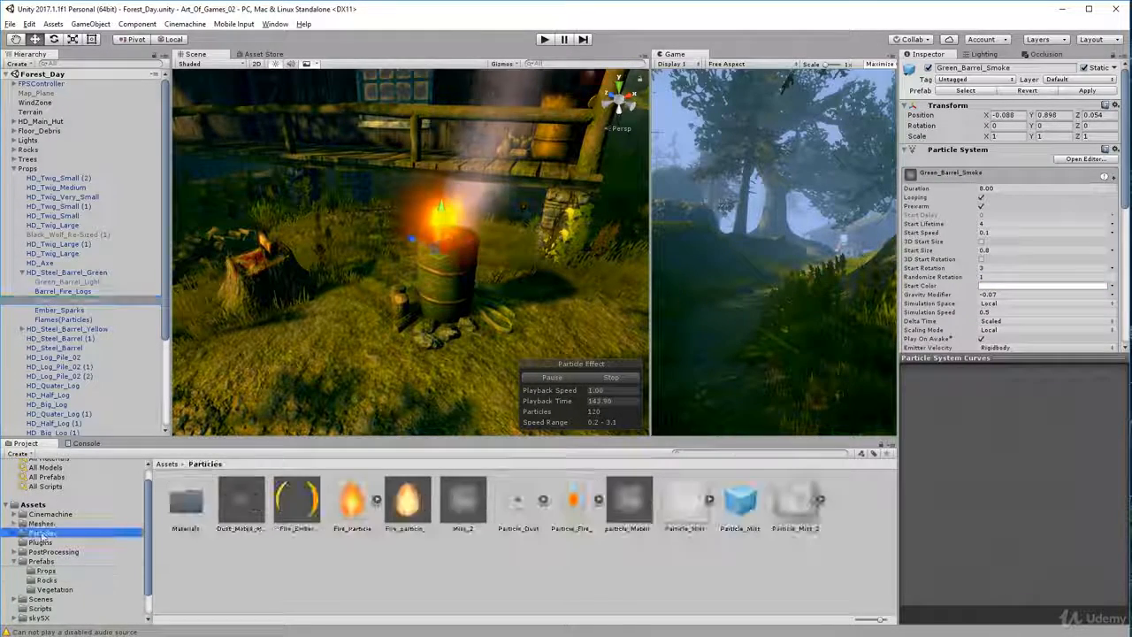
click(405, 503)
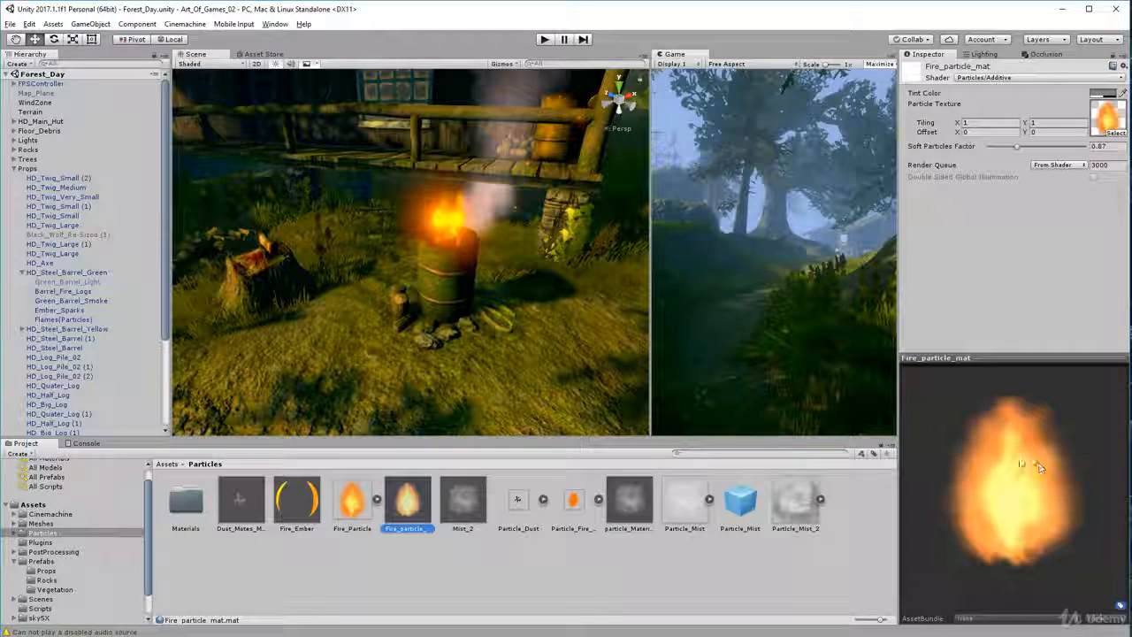
click(354, 503)
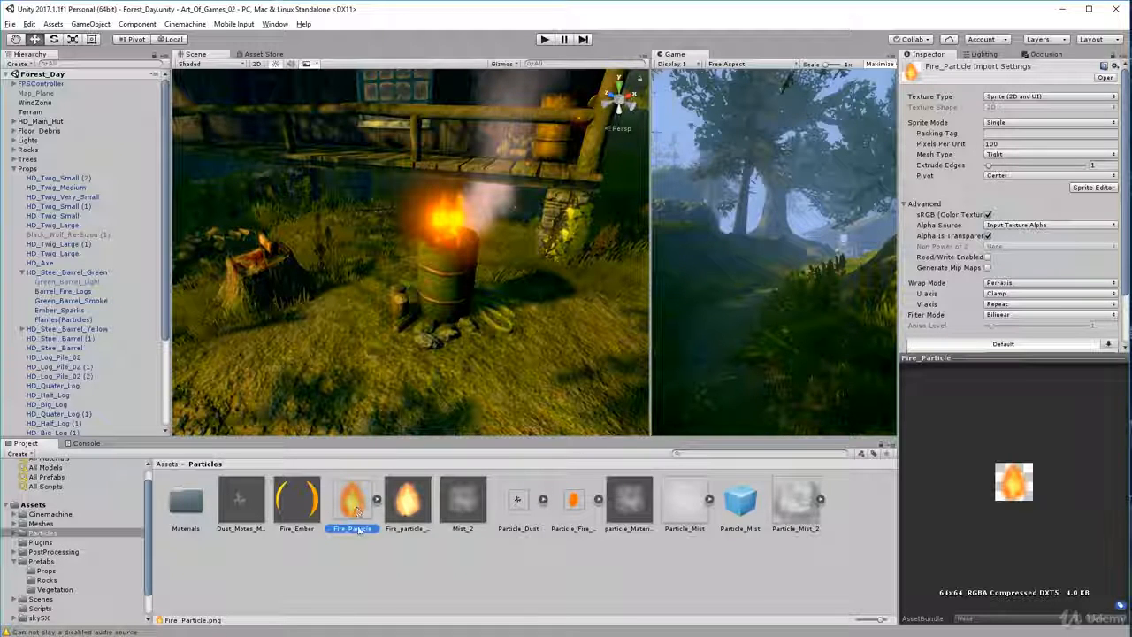
click(407, 508)
click(1006, 523)
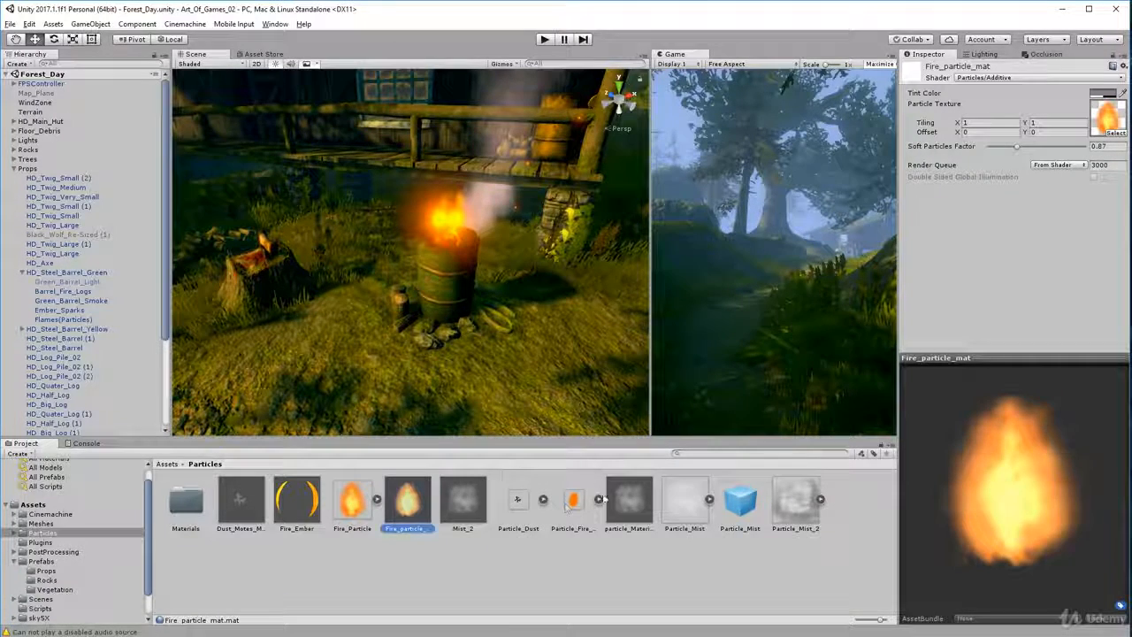
drag(575, 500, 580, 503)
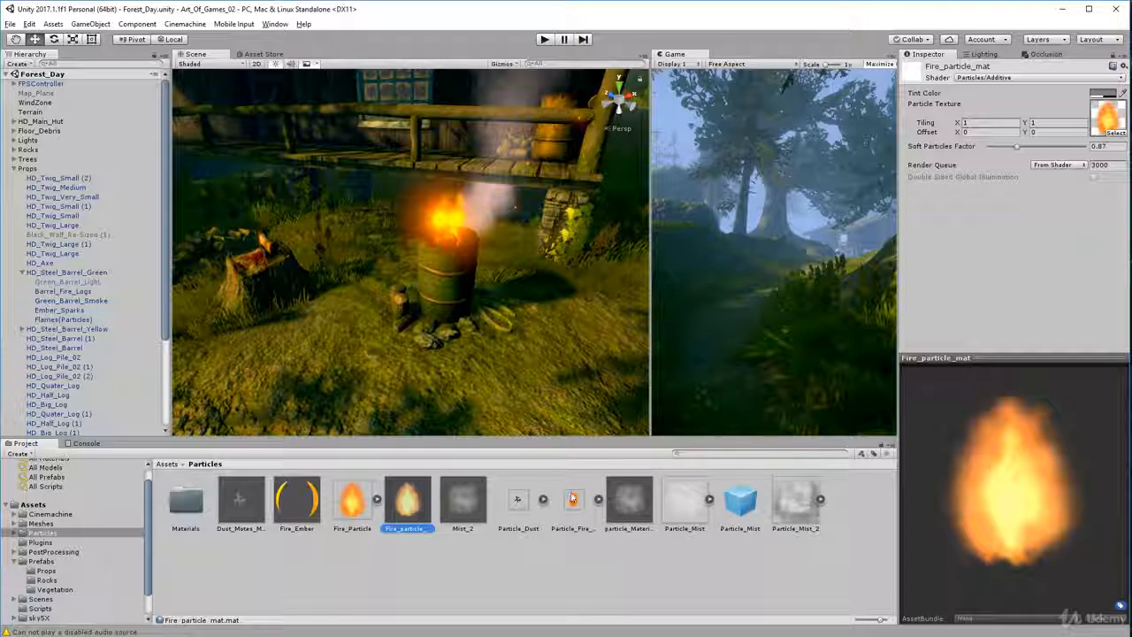
click(573, 501)
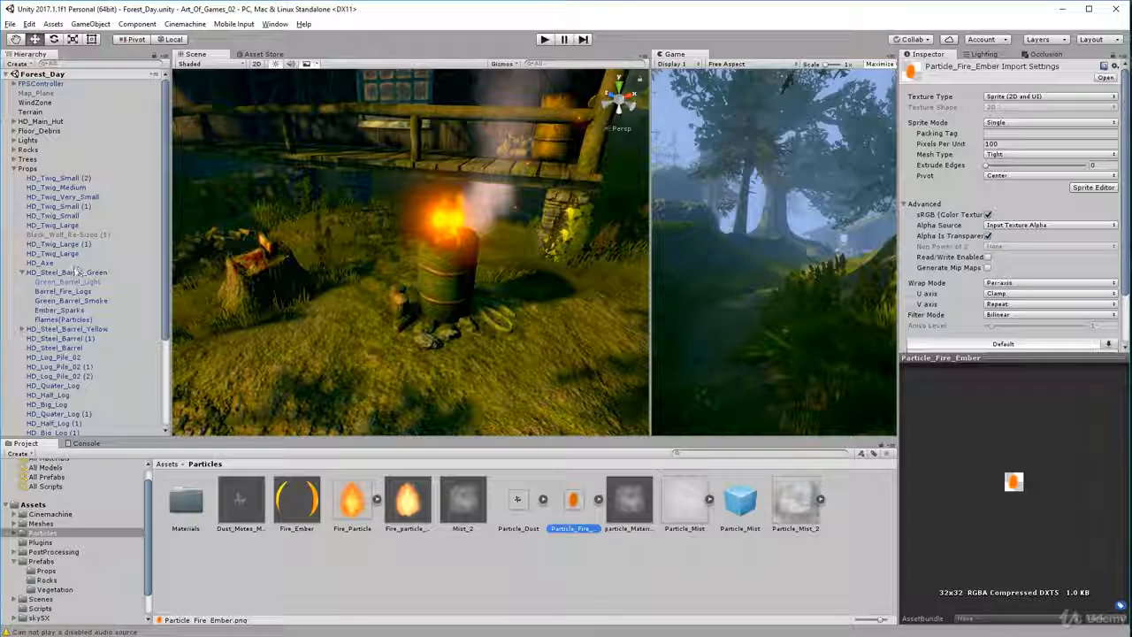
Preview the Green_Barrel_Smoke particle effect from farther away, in front of the hut
click(53, 301)
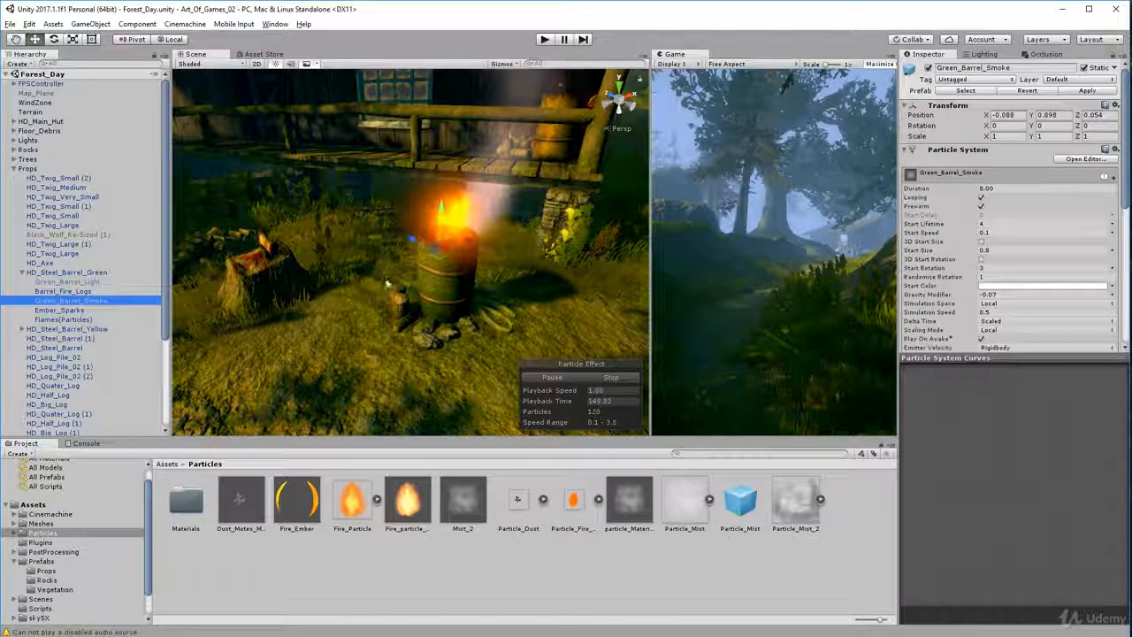
scroll(403, 254, down, 8)
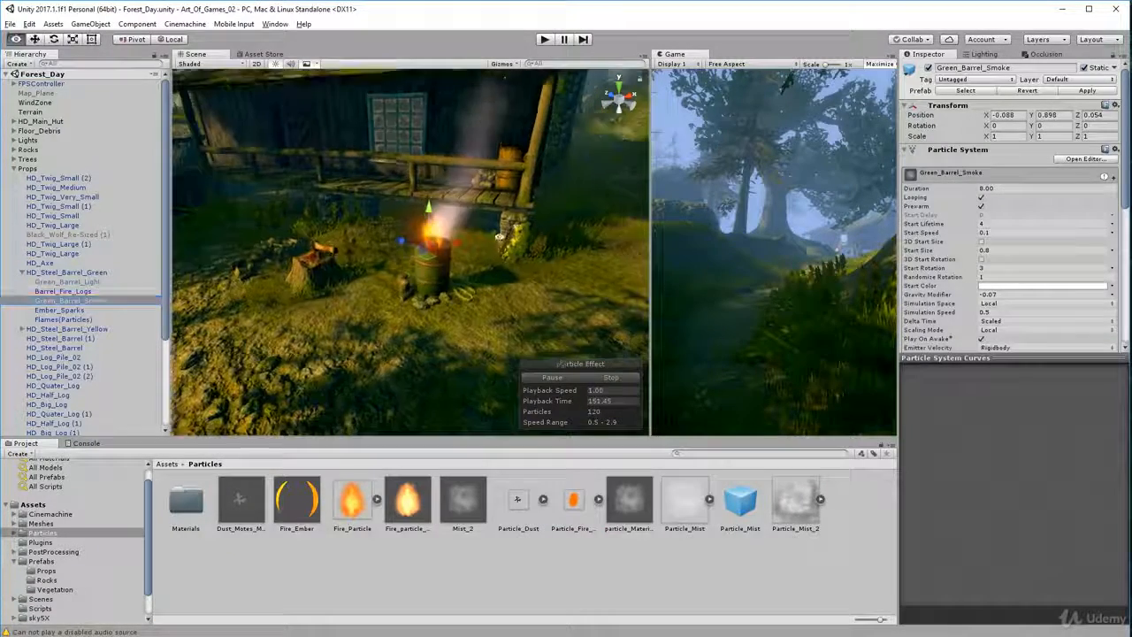
alt+drag(411, 252, 295, 320)
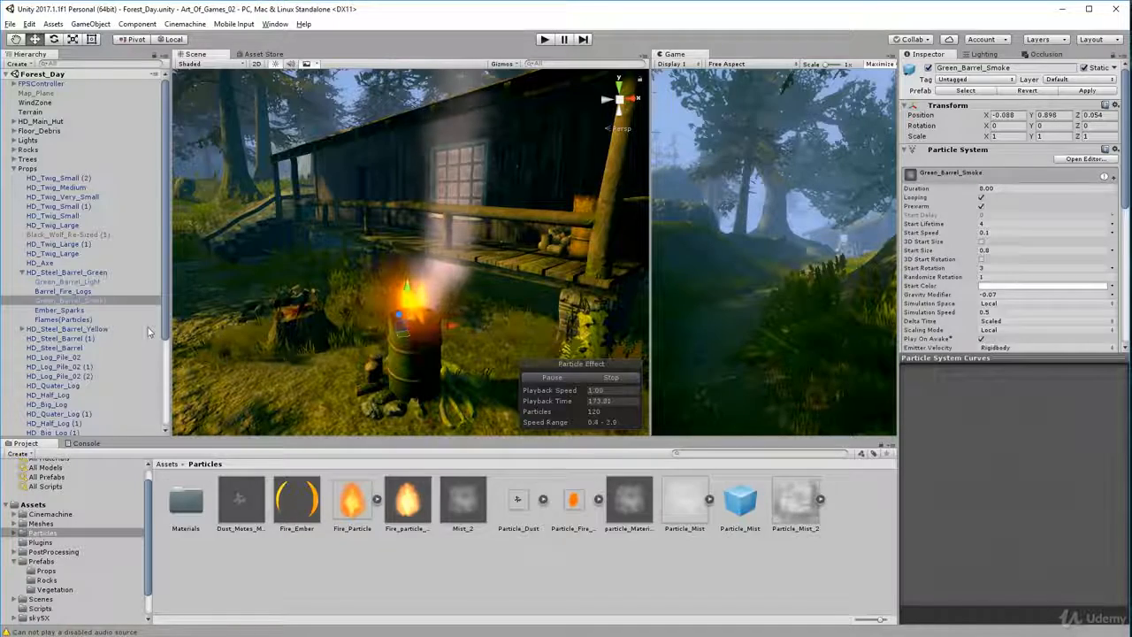
alt+drag(414, 413, 430, 387)
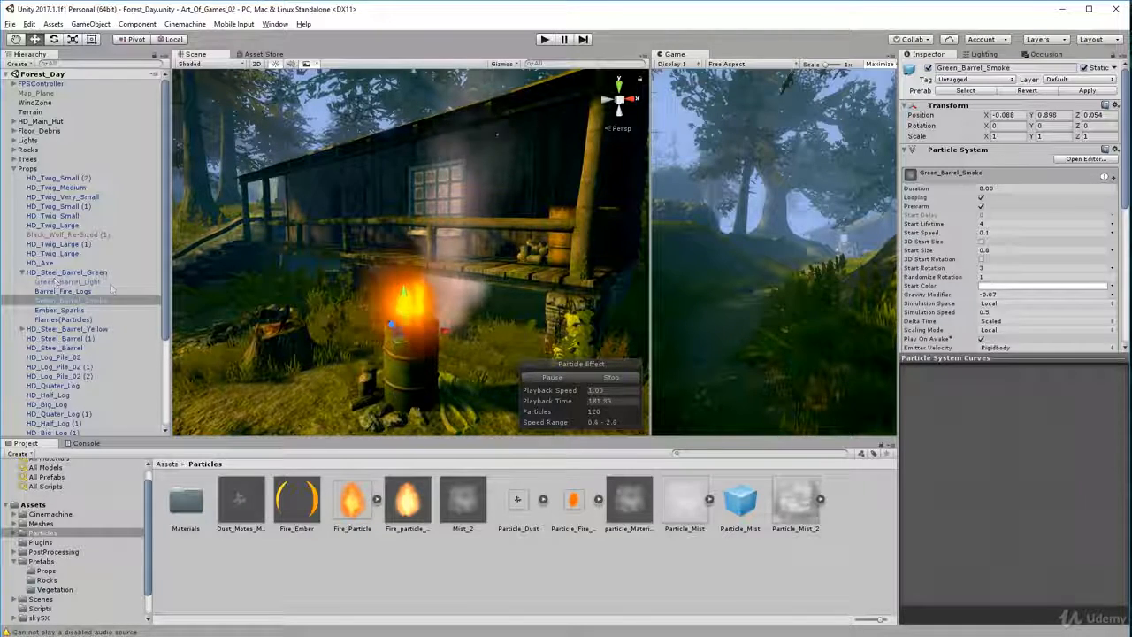
Review HD_Steel_Barrel_Green and each of its children in turn, from the light through the logs, smoke and sparks to the flames
click(67, 273)
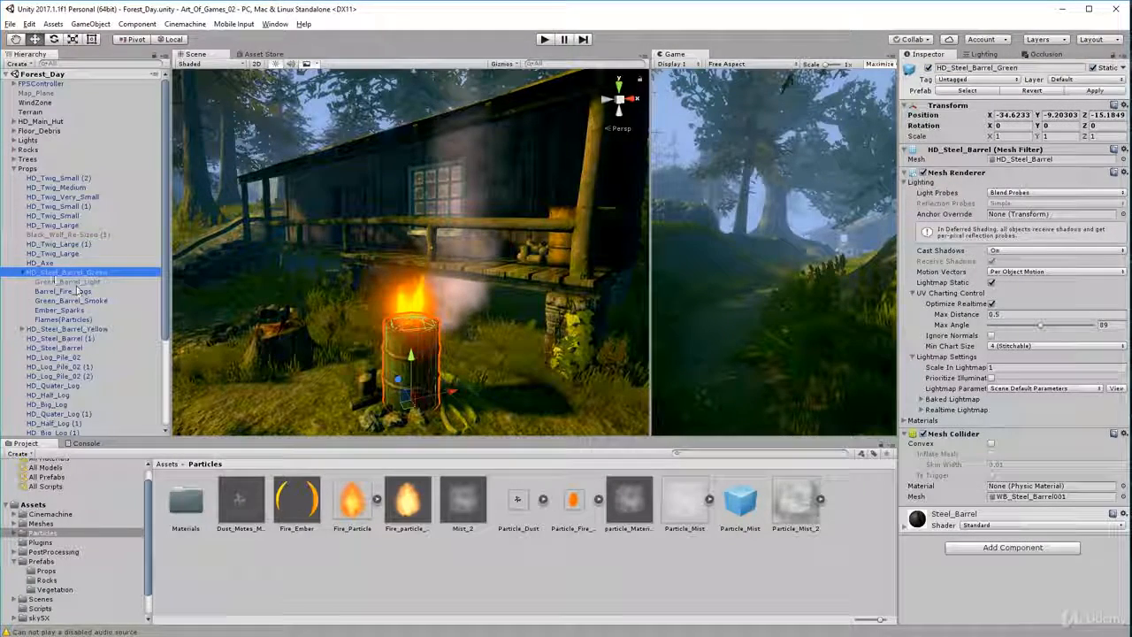
click(55, 282)
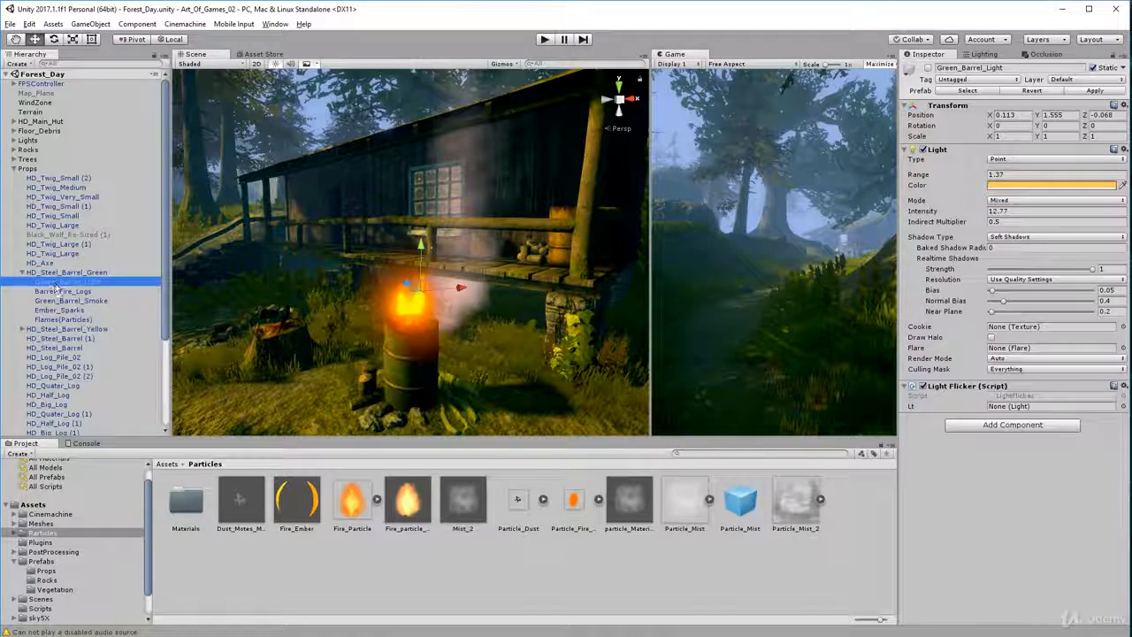
click(59, 291)
click(62, 301)
click(59, 309)
click(59, 320)
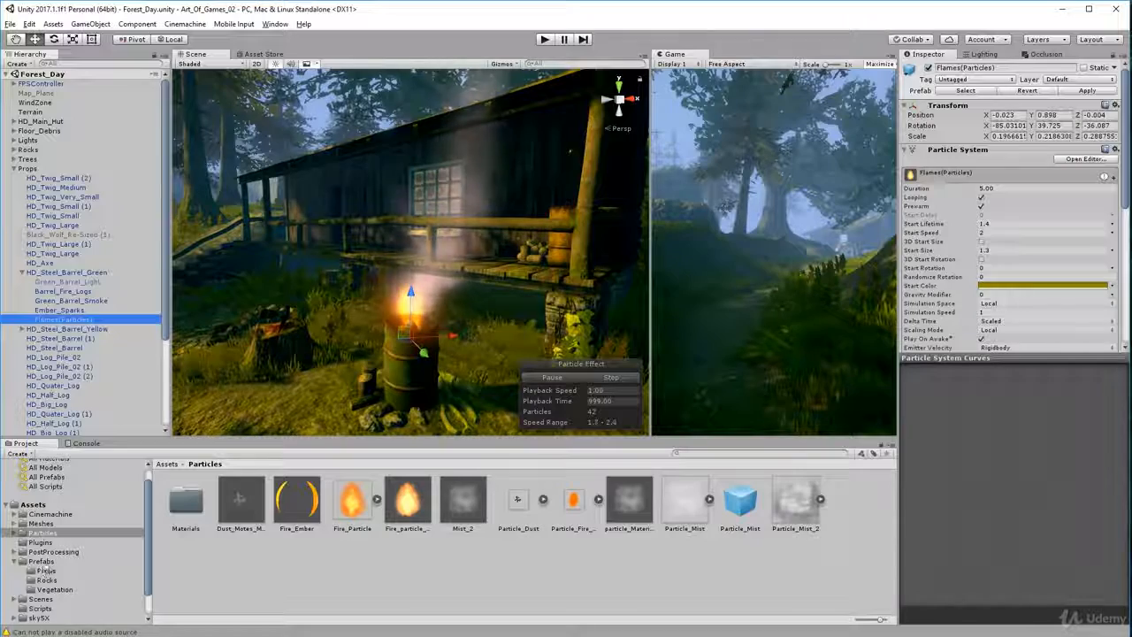
Place the HD_Steel_Barrel_Yellow prefab from the Props folder on the ground beside the tree stump near the green barrel
click(46, 571)
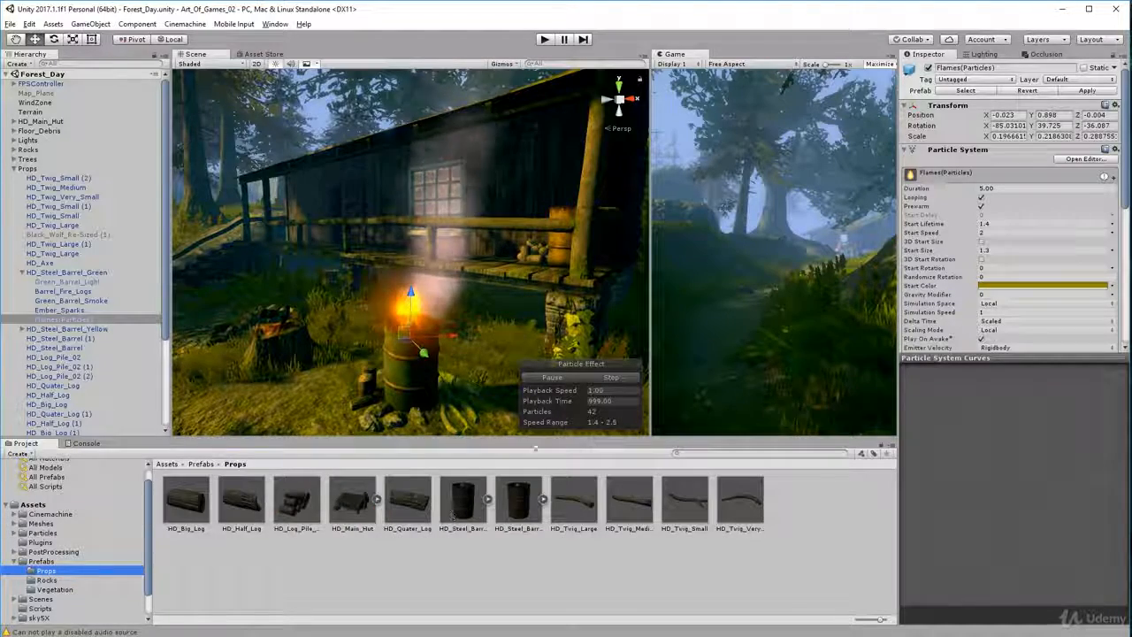
scroll(351, 298, up, 3)
middle_drag(351, 299, 455, 274)
scroll(381, 296, down, 3)
middle_drag(381, 296, 451, 295)
drag(519, 500, 329, 358)
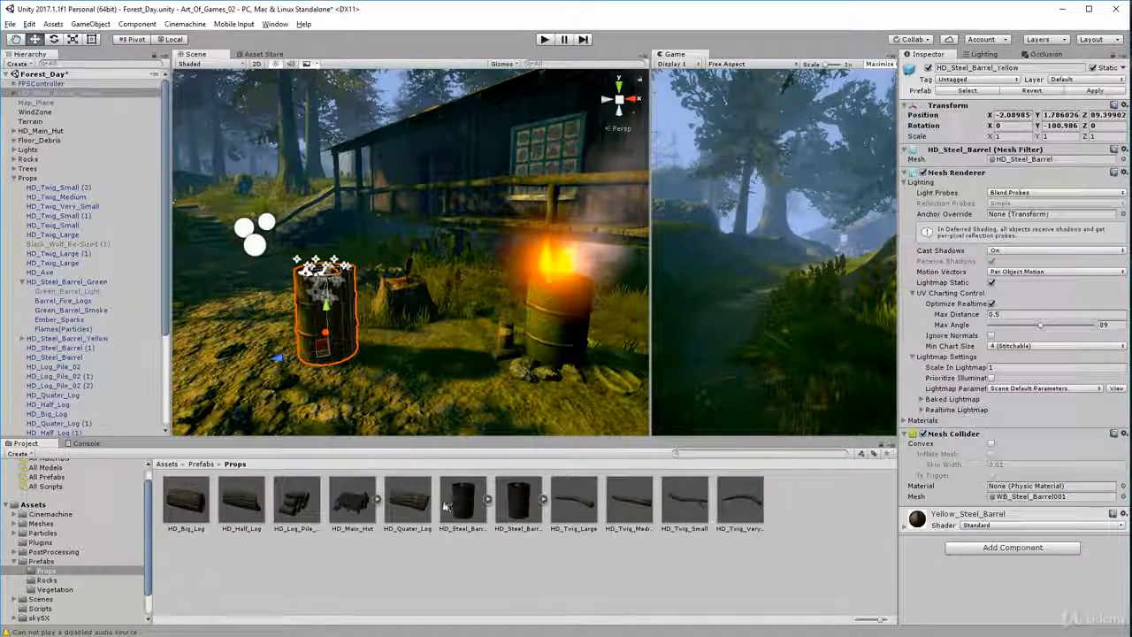
Expand the newly placed yellow barrel and preview its fire logs, Ember_Sparks and Flames(Particles) (1) children
click(13, 93)
click(49, 122)
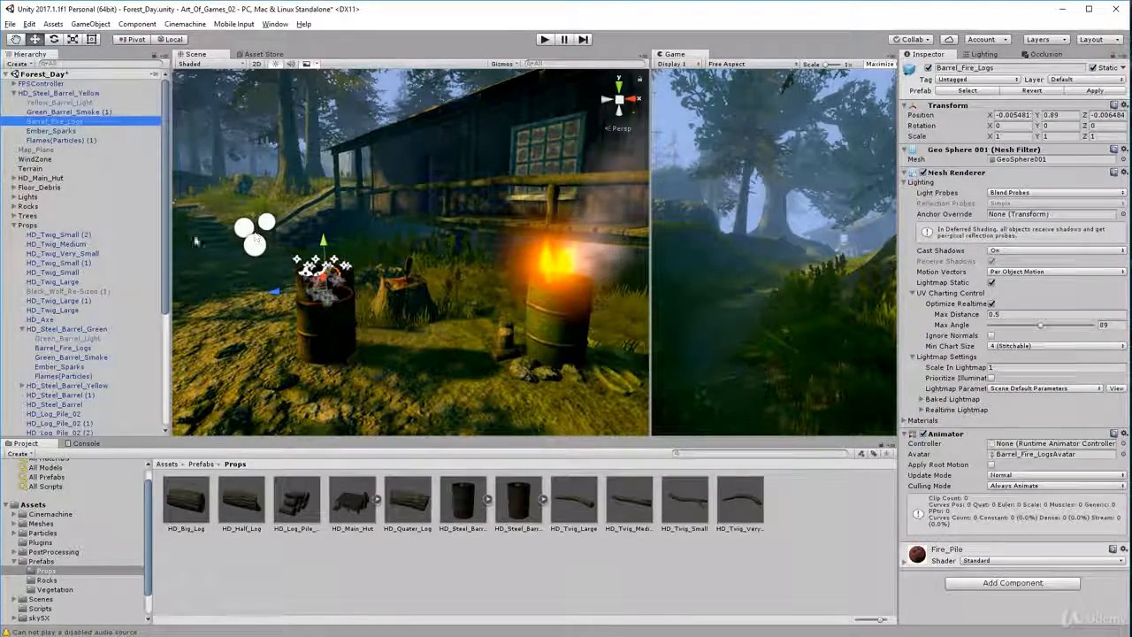
click(51, 131)
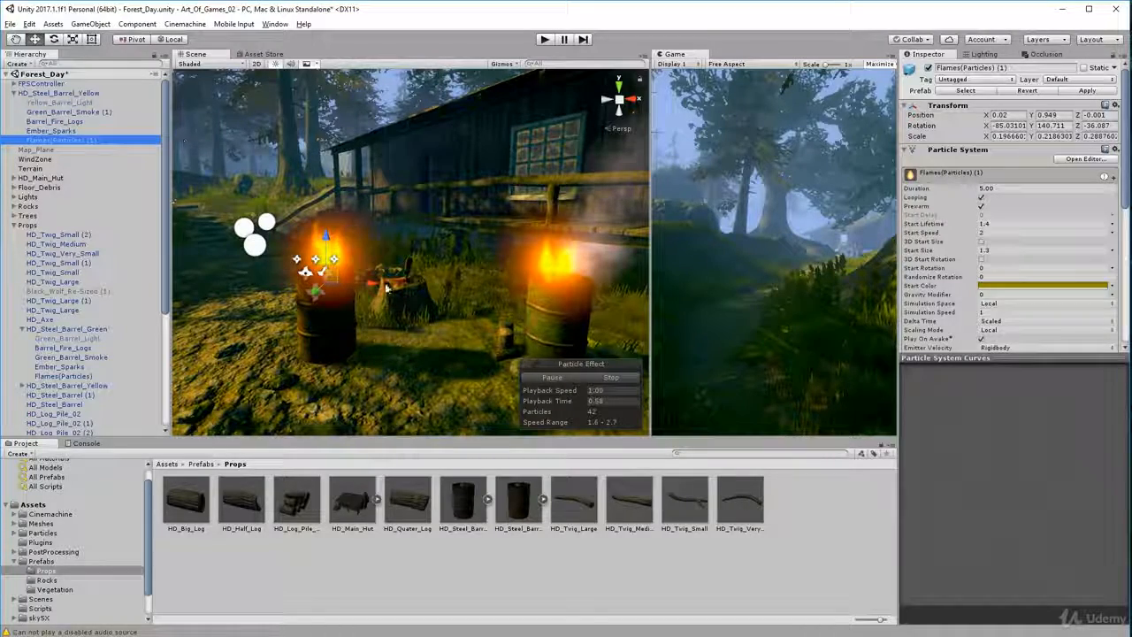
Preview the yellow barrel's Barrel_Fire_Logs, Ember_Sparks and Flames(Particles) (1) again, viewing the flames from several sides
click(55, 121)
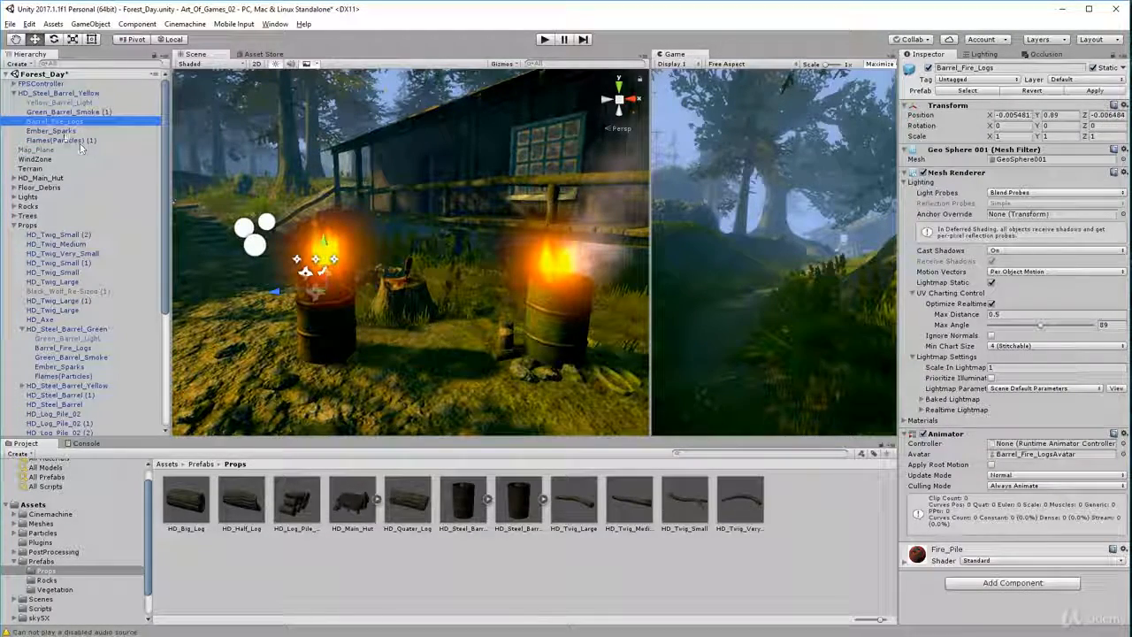
click(53, 131)
click(55, 140)
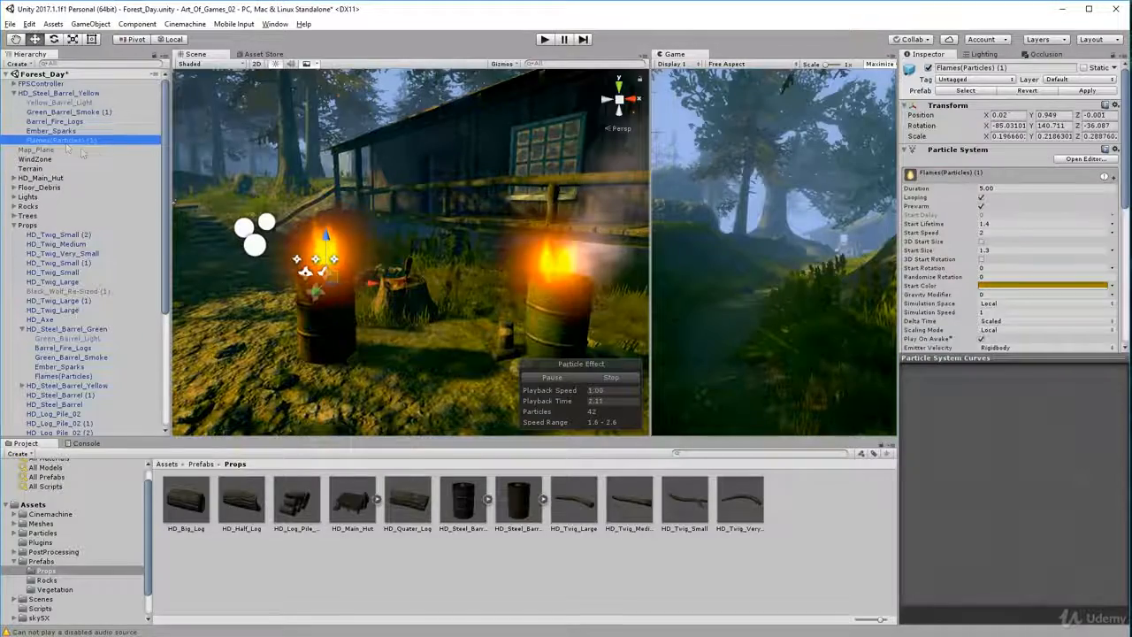
mouse_move(434, 256)
alt+mouse_down()
mouse_move(435, 341)
mouse_move(447, 345)
mouse_move(508, 287)
mouse_move(743, 302)
mouse_move(566, 376)
alt+mouse_up()
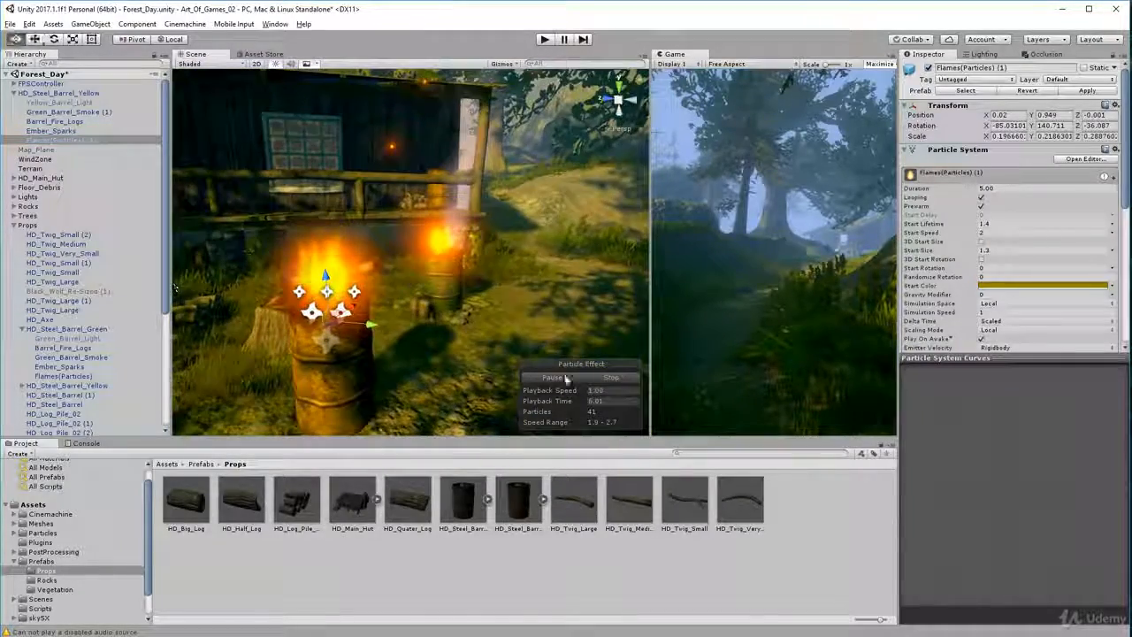
mouse_move(460, 340)
alt+mouse_down()
mouse_move(423, 333)
mouse_move(462, 409)
alt+mouse_up()
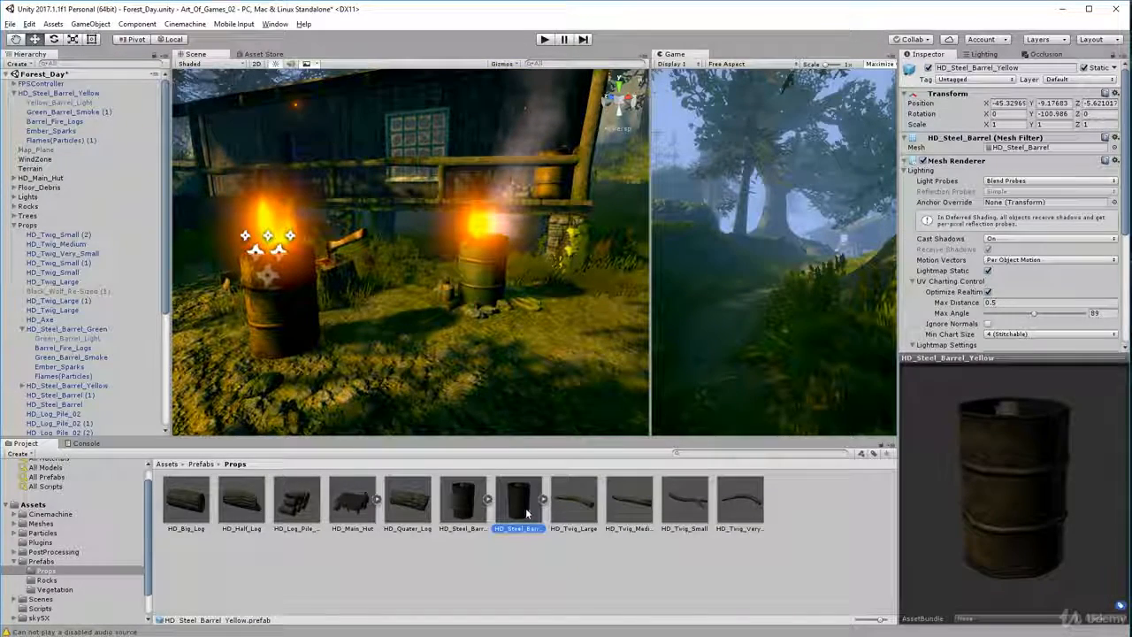
Place the HD_Steel_Barrel_Green prefab on the ground between the two burning barrels, expand it and preview its Flames(Particles) child
drag(469, 505, 444, 380)
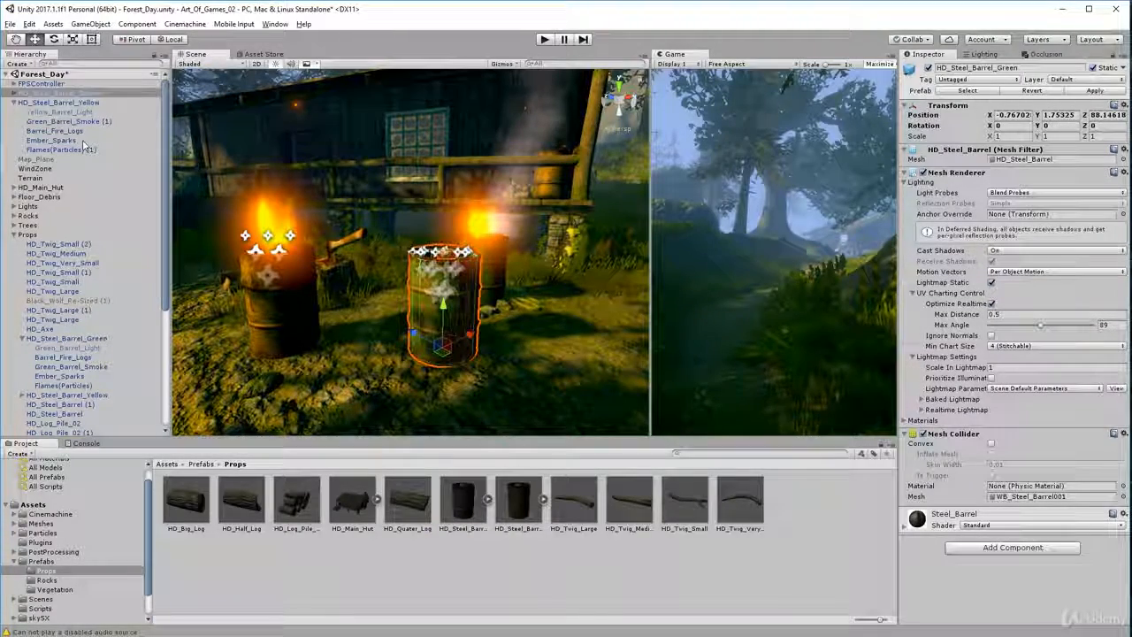
click(13, 93)
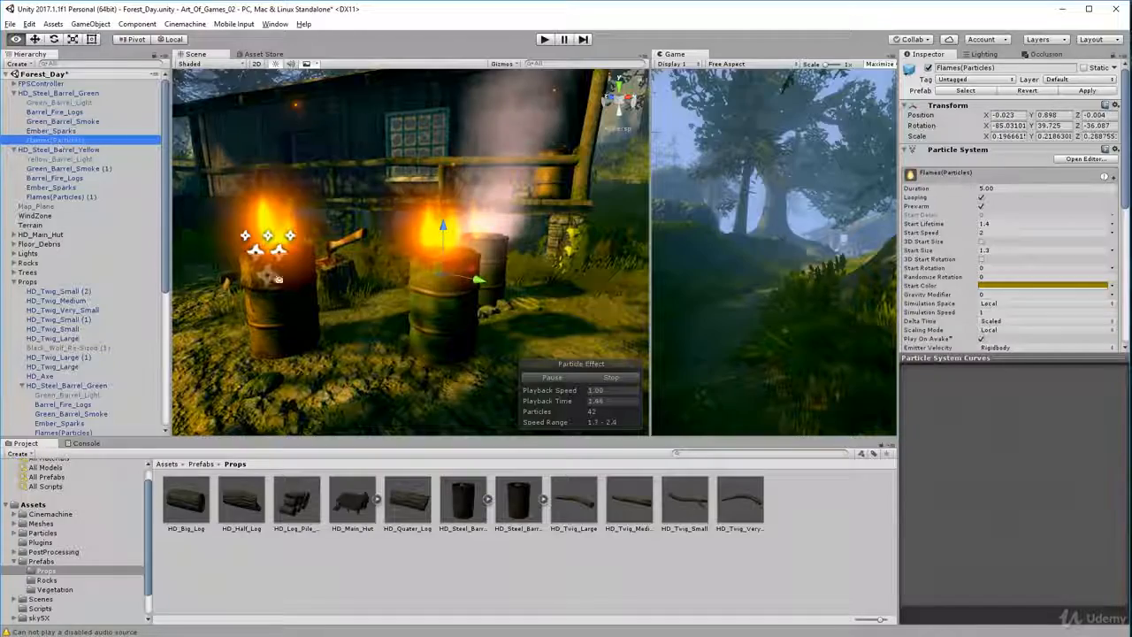
alt+drag(278, 280, 128, 288)
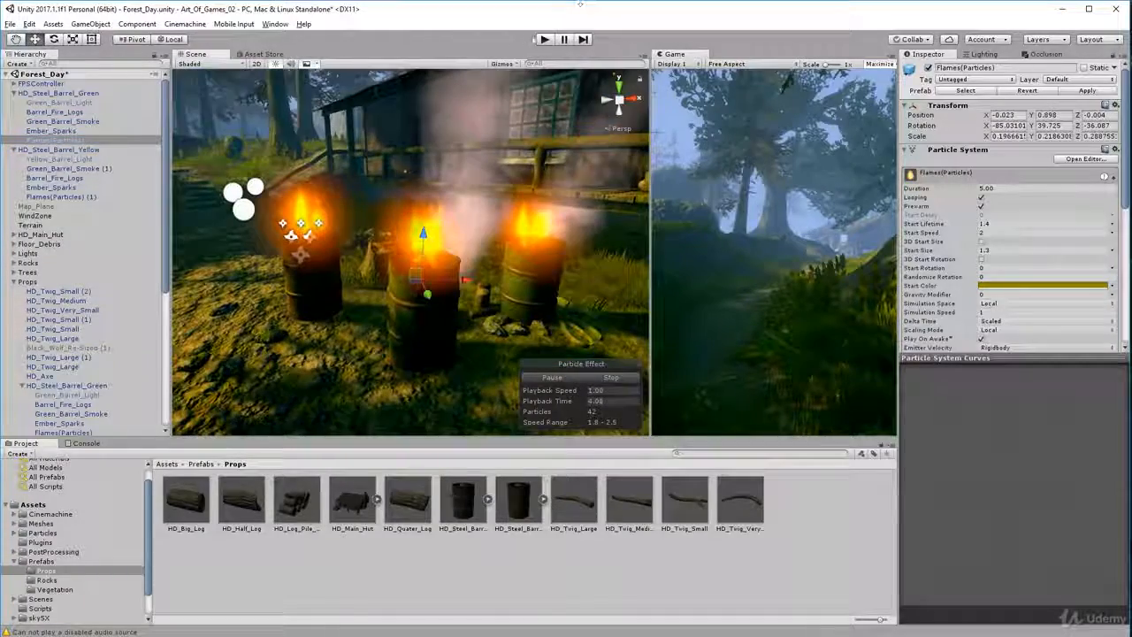
Run the scene in play mode to look at the burning barrels, and stop it
click(545, 39)
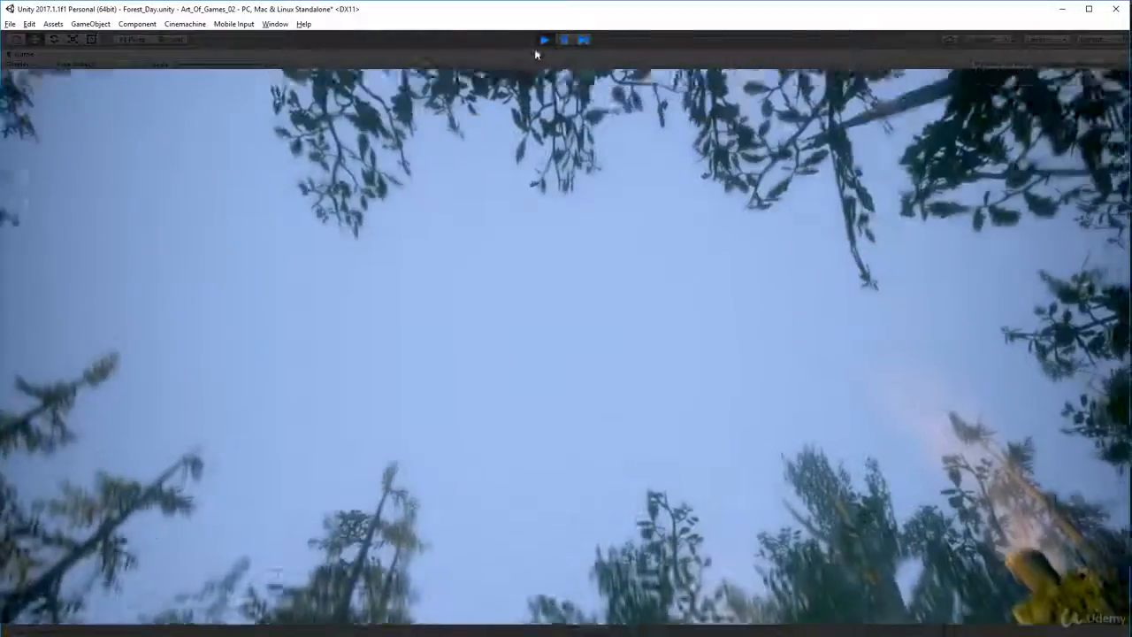
click(544, 40)
Delete the newly placed green barrel and the yellow barrel beside the tree stump from the scene
click(426, 336)
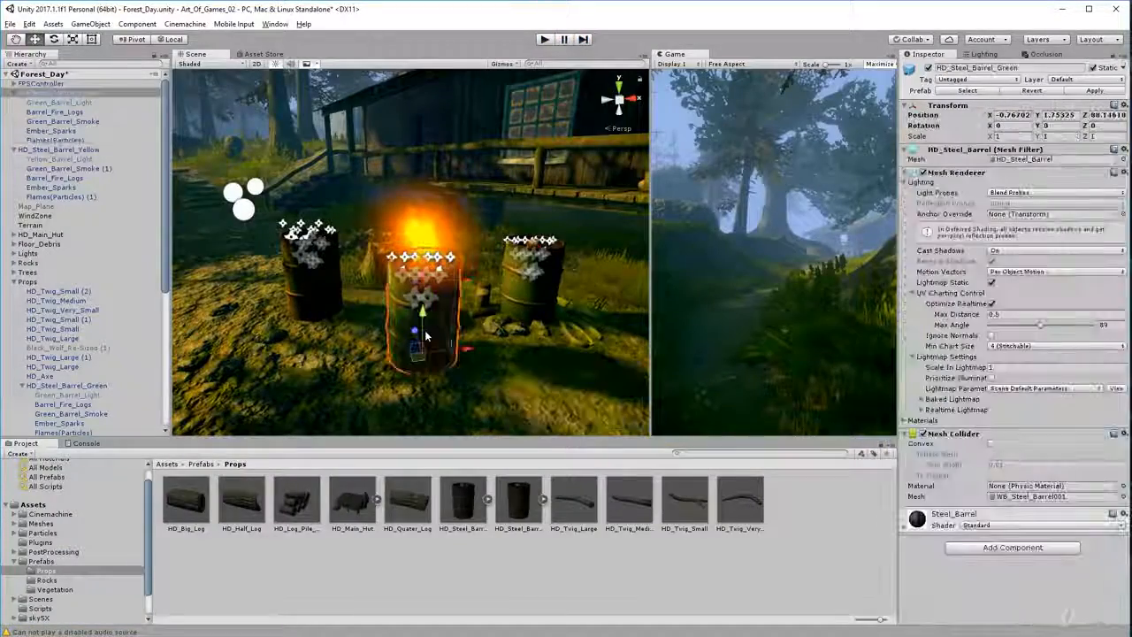
key(Delete)
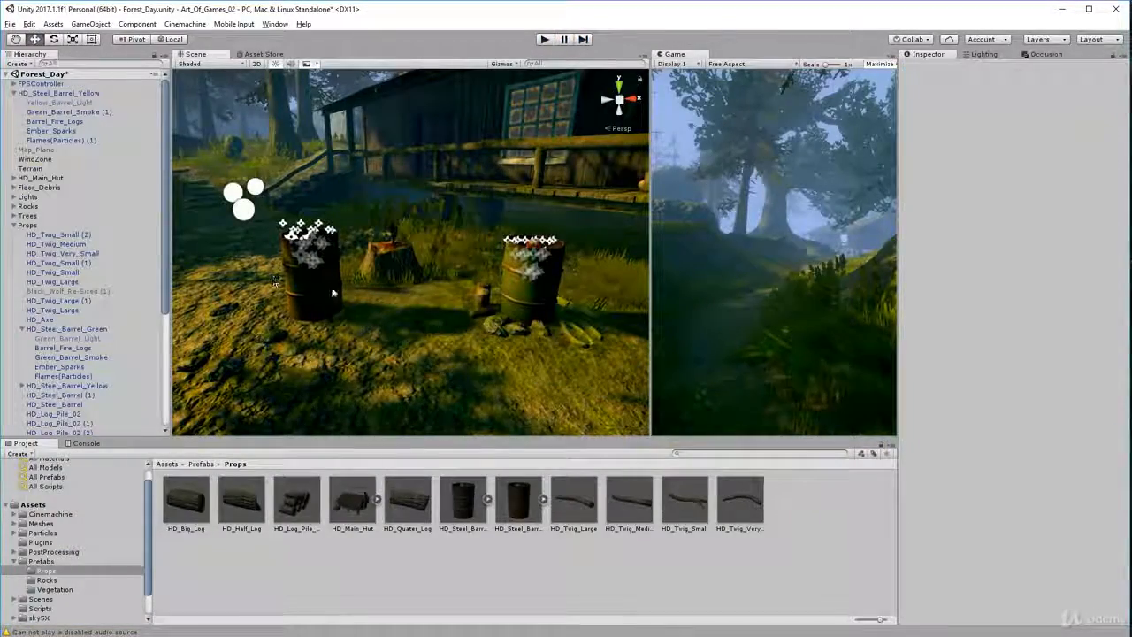
Frame the original green barrel and preview its Green_Barrel_Smoke effect from several sides against the hut
double_click(58, 318)
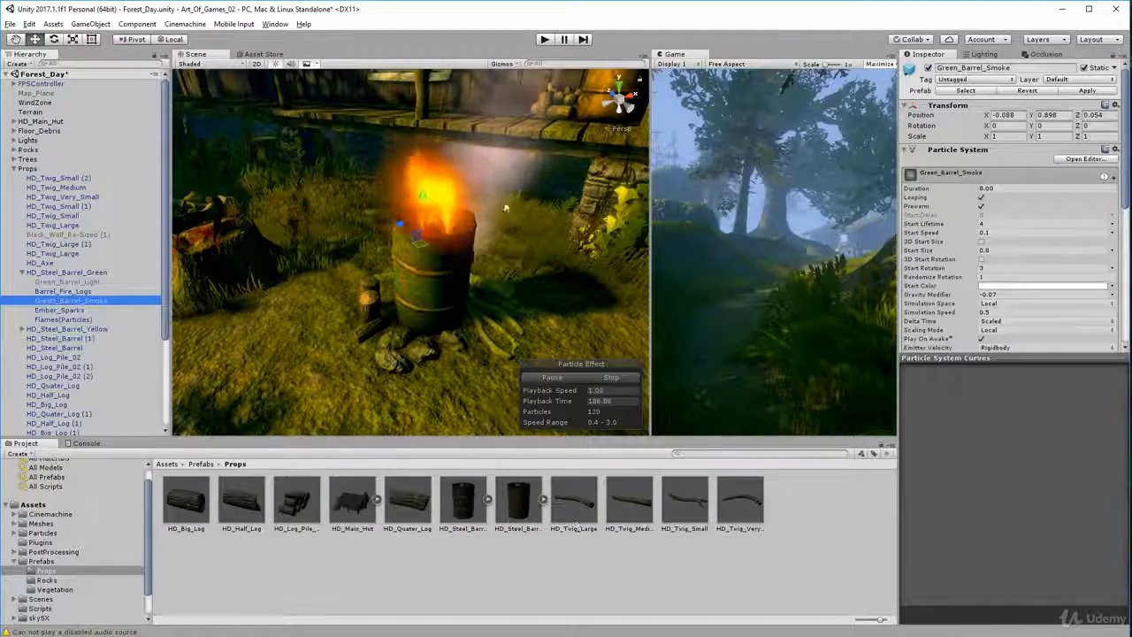
alt+drag(386, 363, 571, 199)
scroll(569, 197, down, 3)
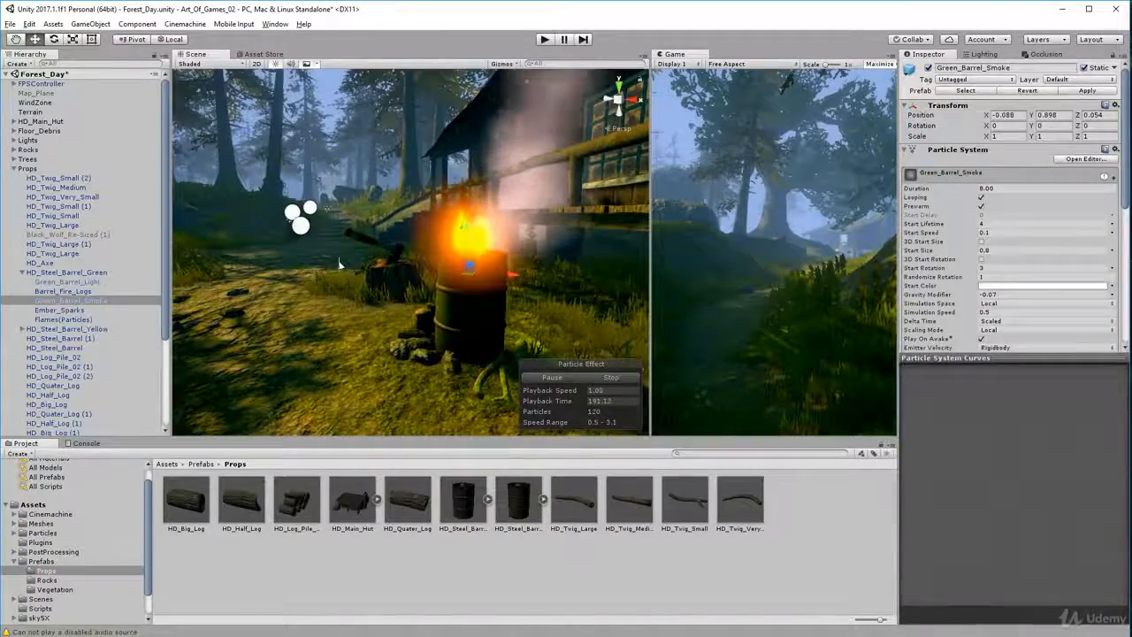
mouse_move(340, 258)
mouse_down()
mouse_move(362, 283)
mouse_move(461, 292)
mouse_up()
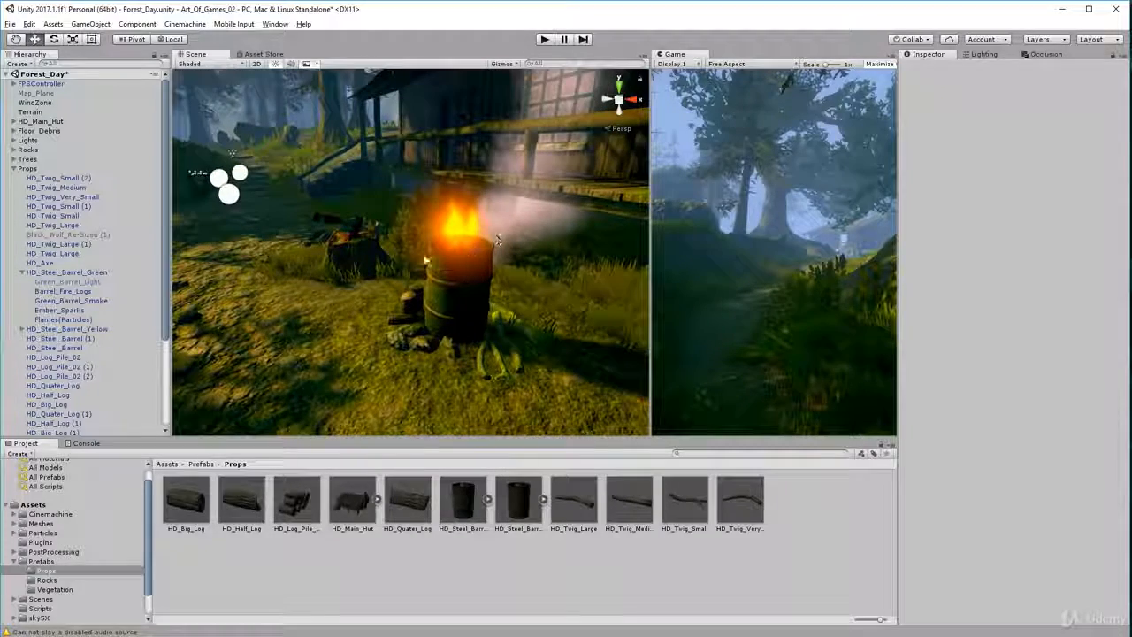
click(64, 302)
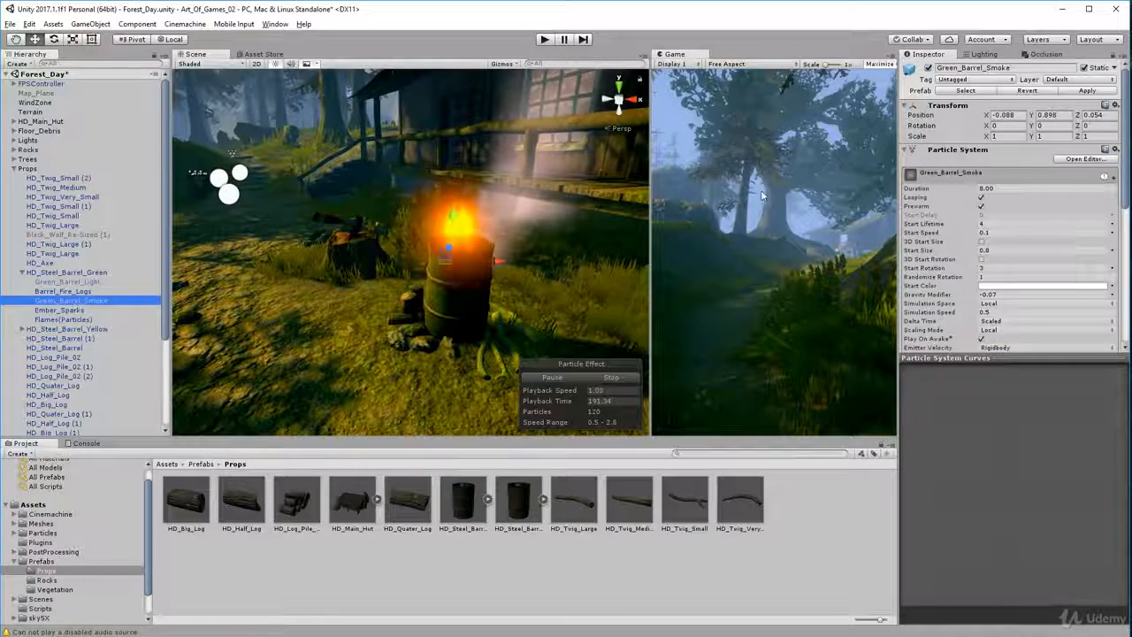
scroll(1009, 213, down, 2)
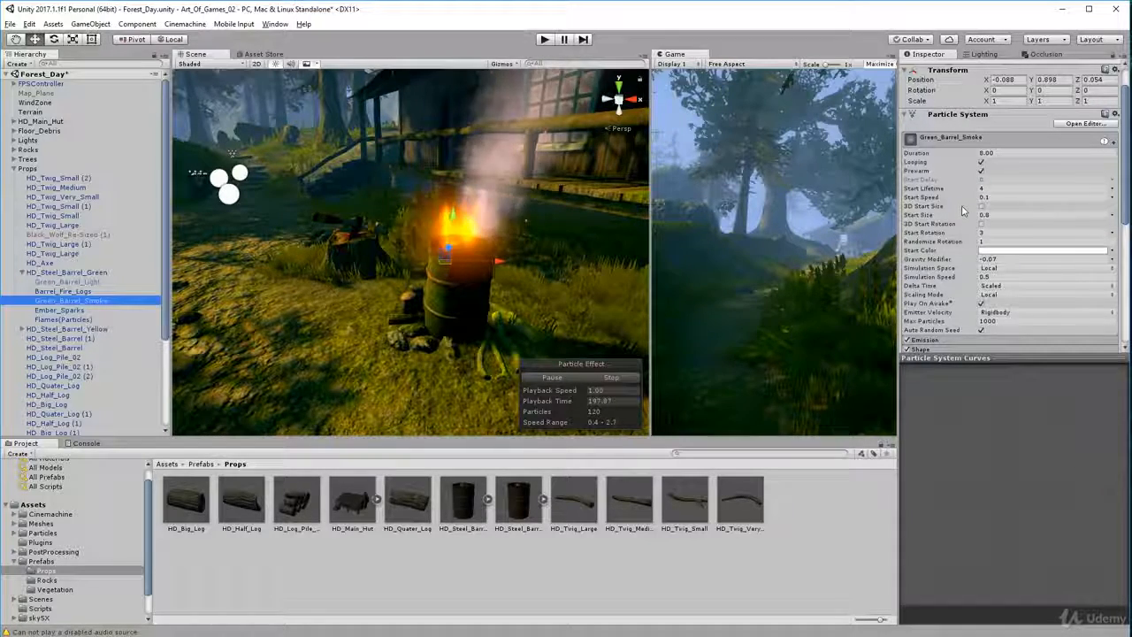
alt+drag(607, 268, 876, 274)
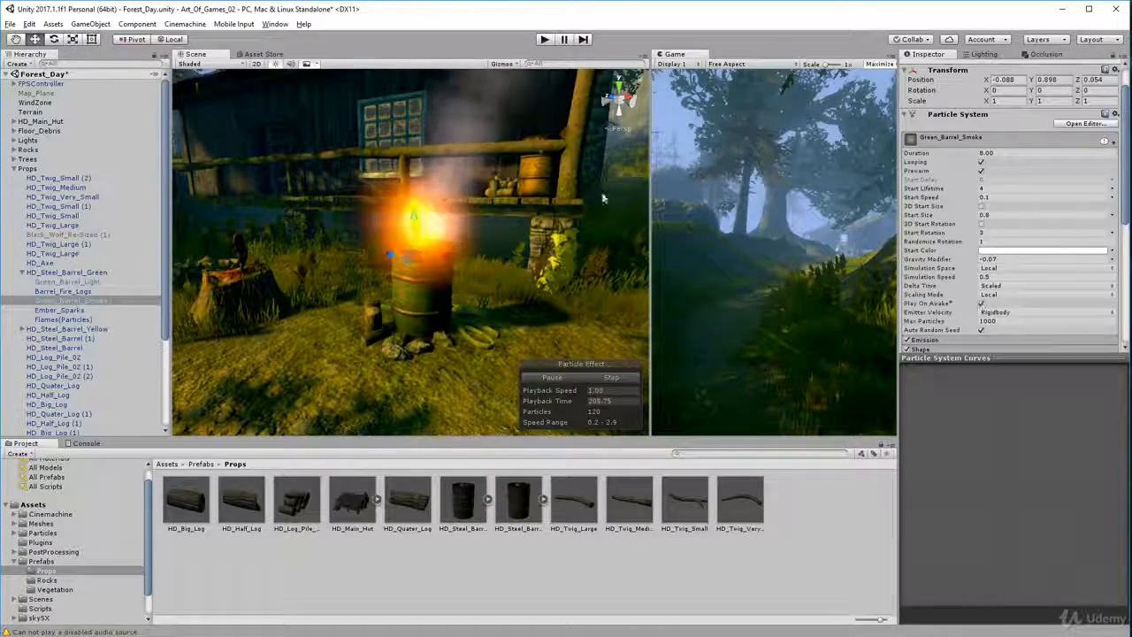
scroll(452, 259, up, 2)
right_drag(452, 259, 487, 217)
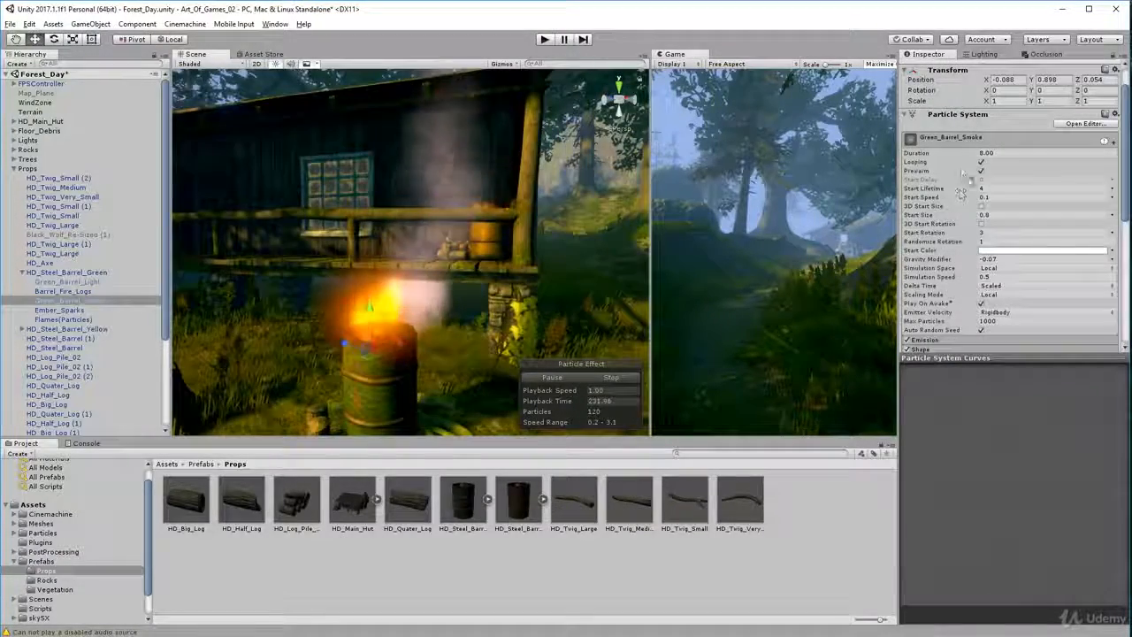
Turn off Looping on Green_Barrel_Smoke, simulate the effect once, and reselect it to restart the looping preview
scroll(954, 173, down, 2)
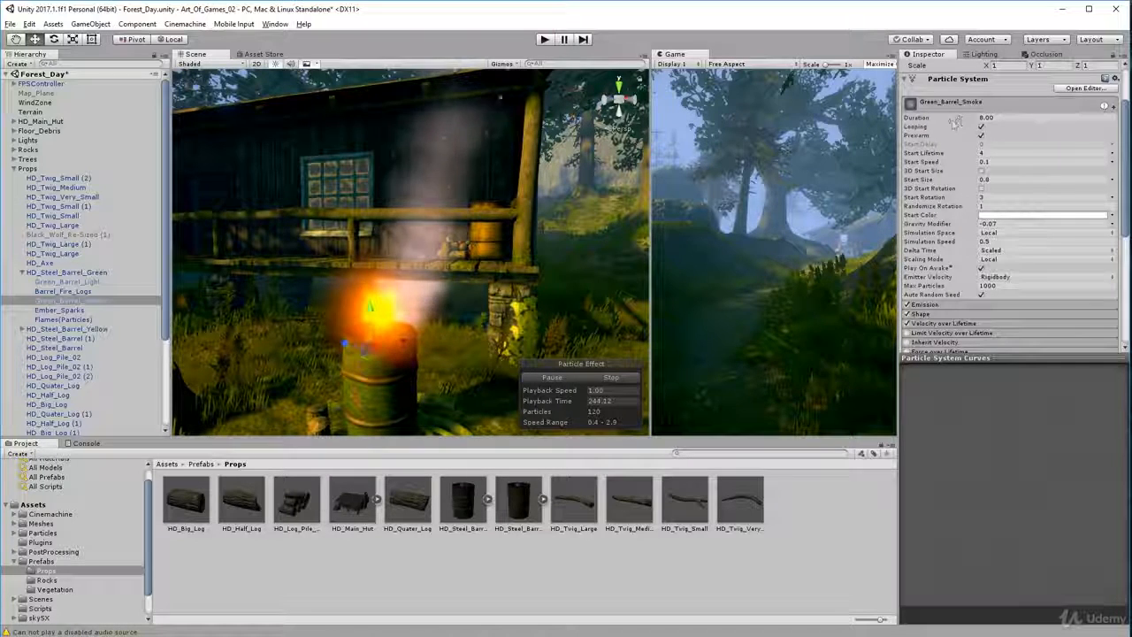
mouse_move(929, 122)
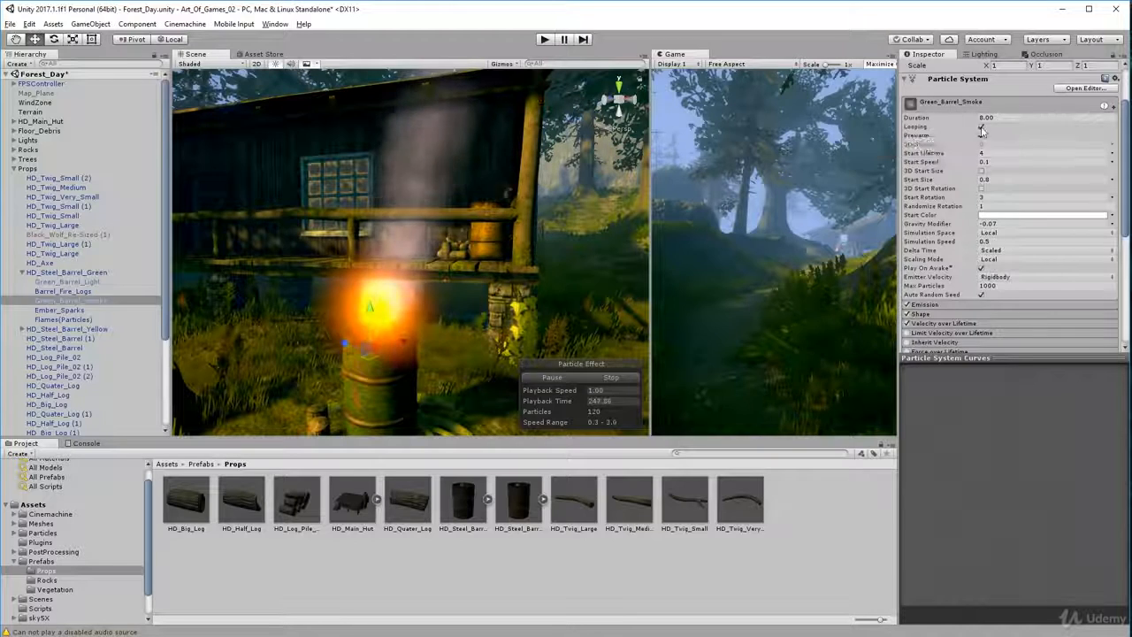
click(981, 127)
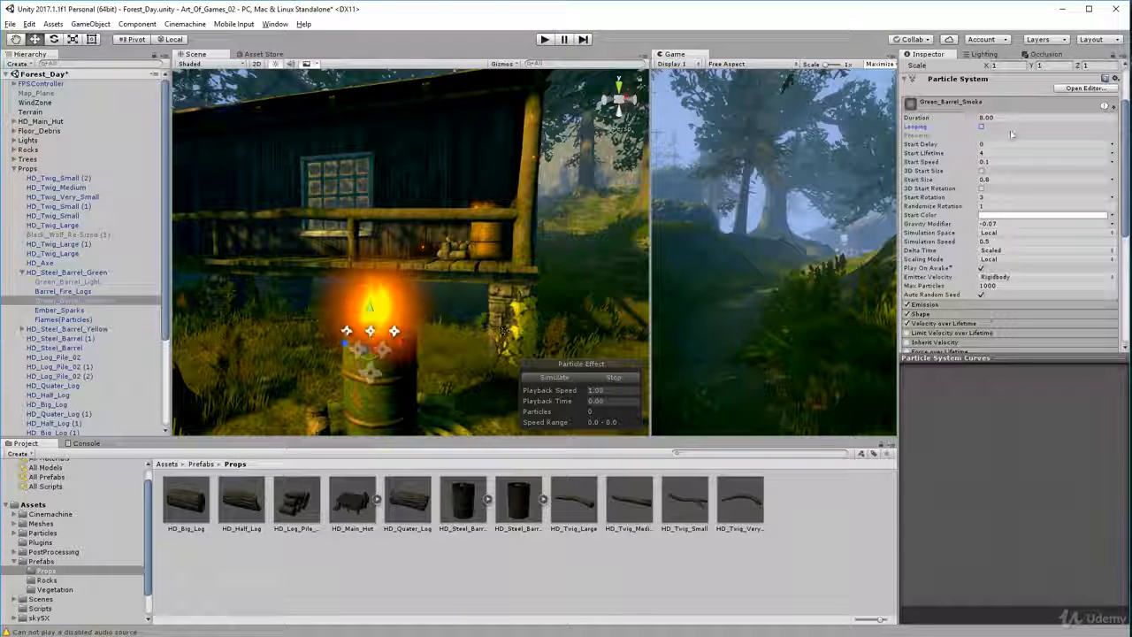
click(557, 377)
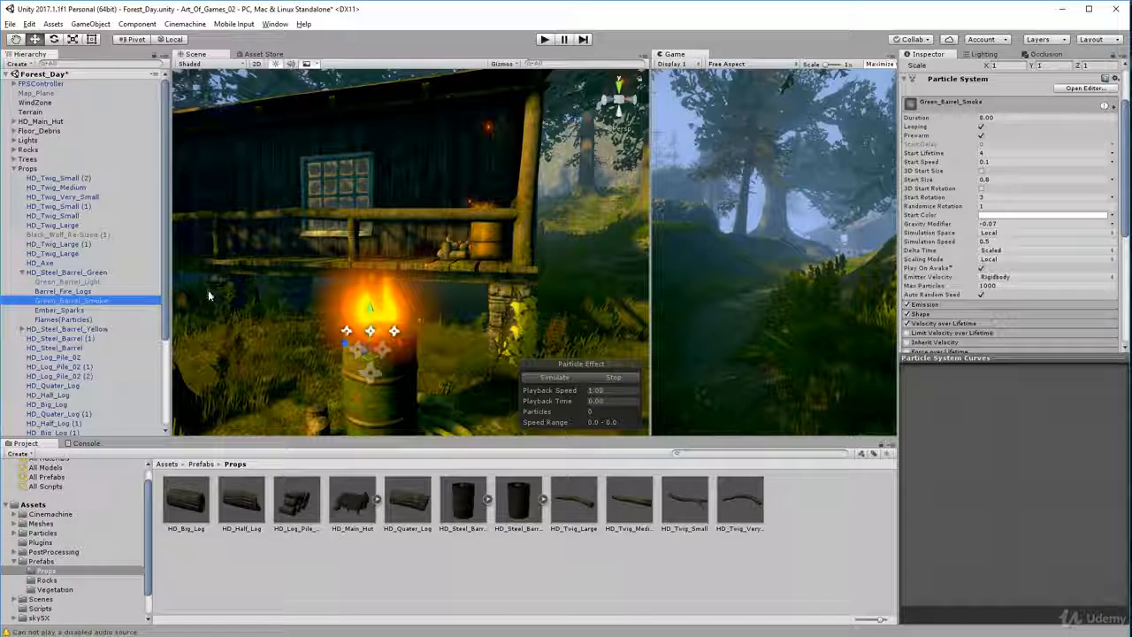
click(76, 311)
click(78, 302)
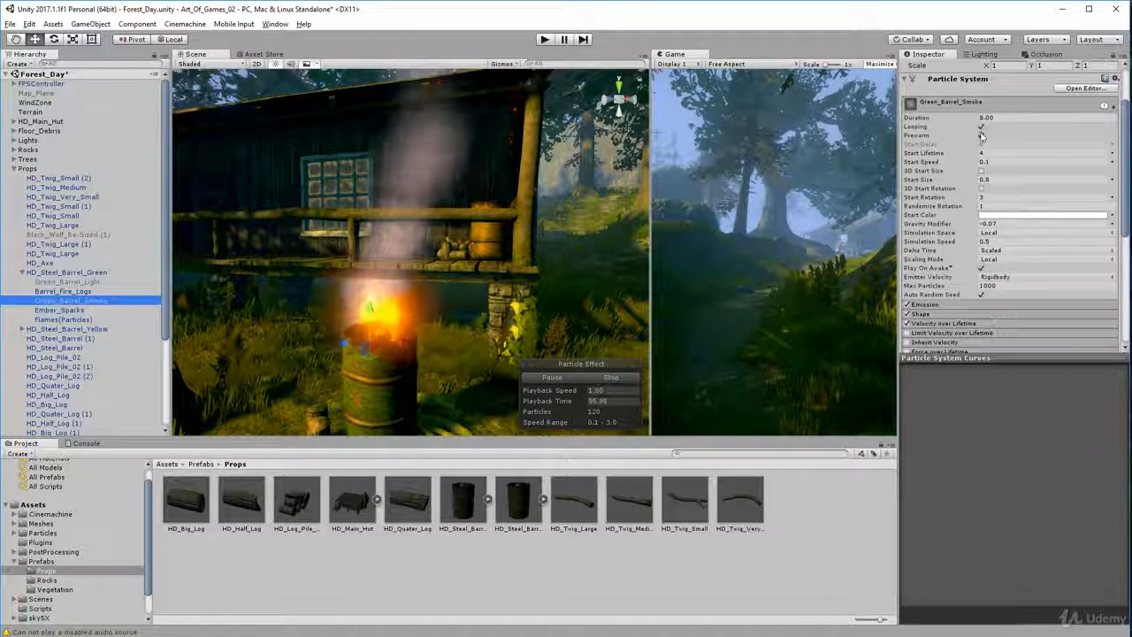
Review the main particle settings of Green_Barrel_Smoke, such as Prewarm and Start Lifetime, and its list of modules
mouse_move(977, 138)
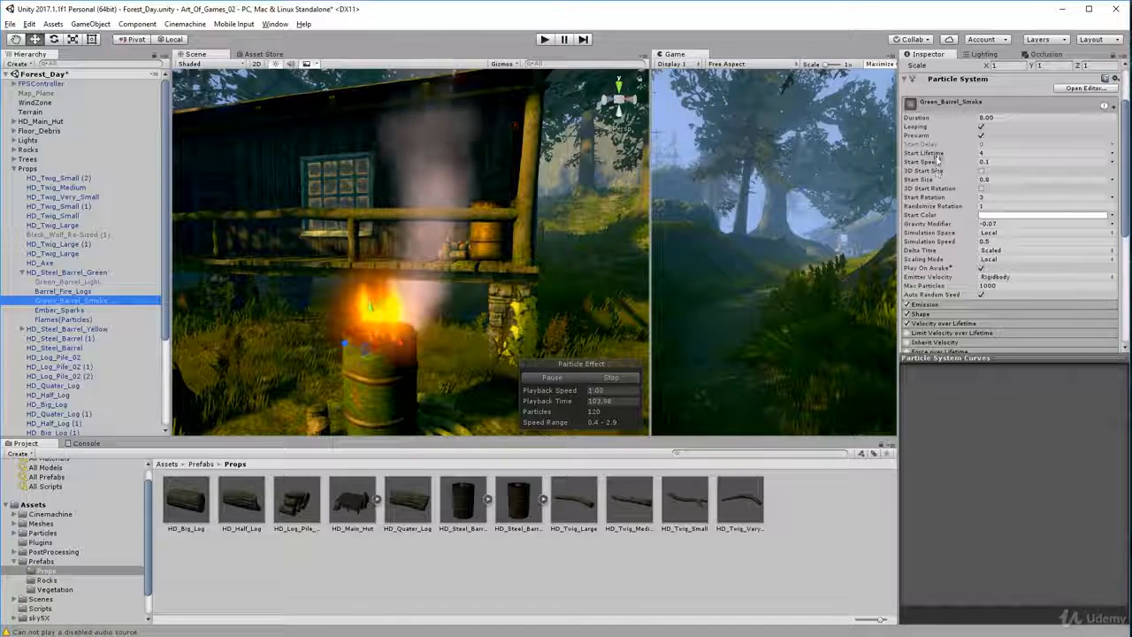
mouse_move(938, 155)
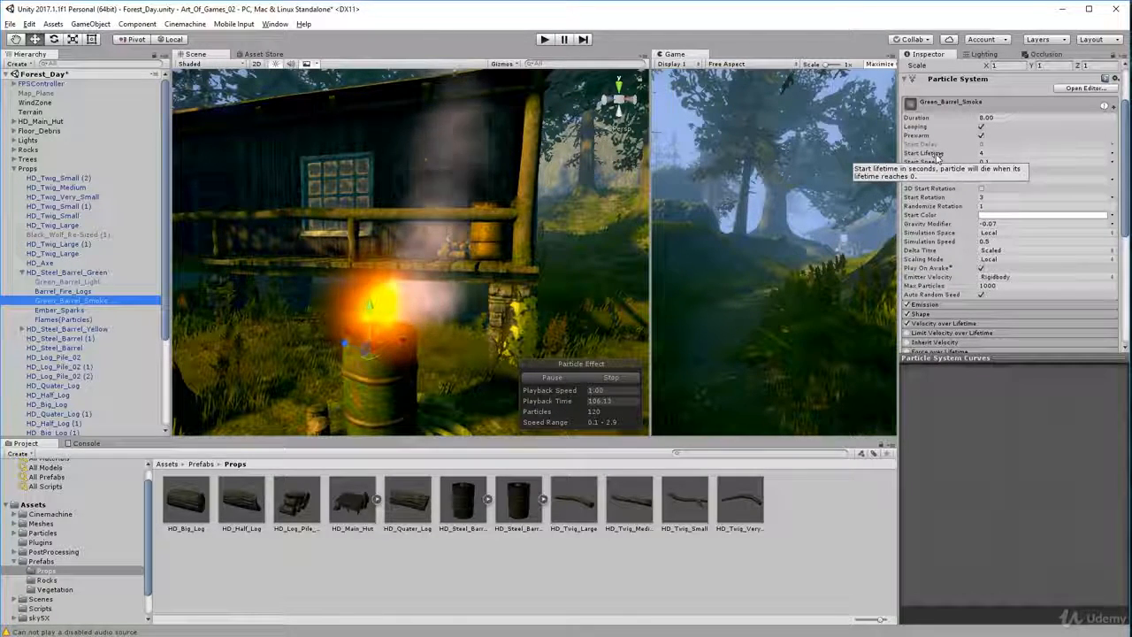
mouse_move(938, 286)
scroll(938, 287, down, 2)
scroll(926, 289, down, 1)
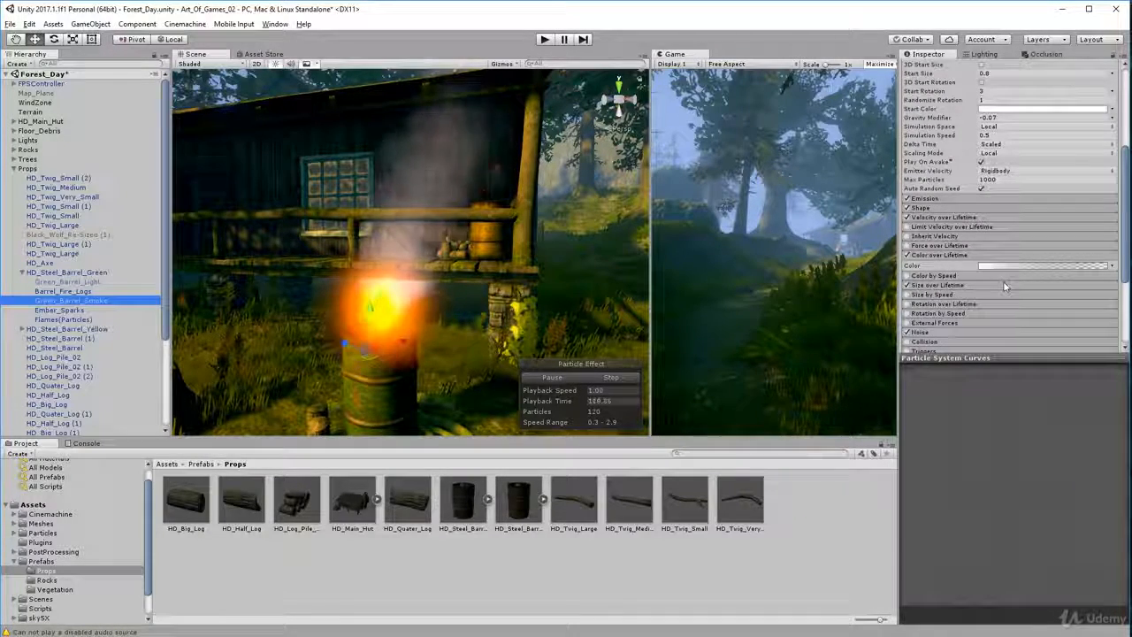
scroll(989, 341, down, 1)
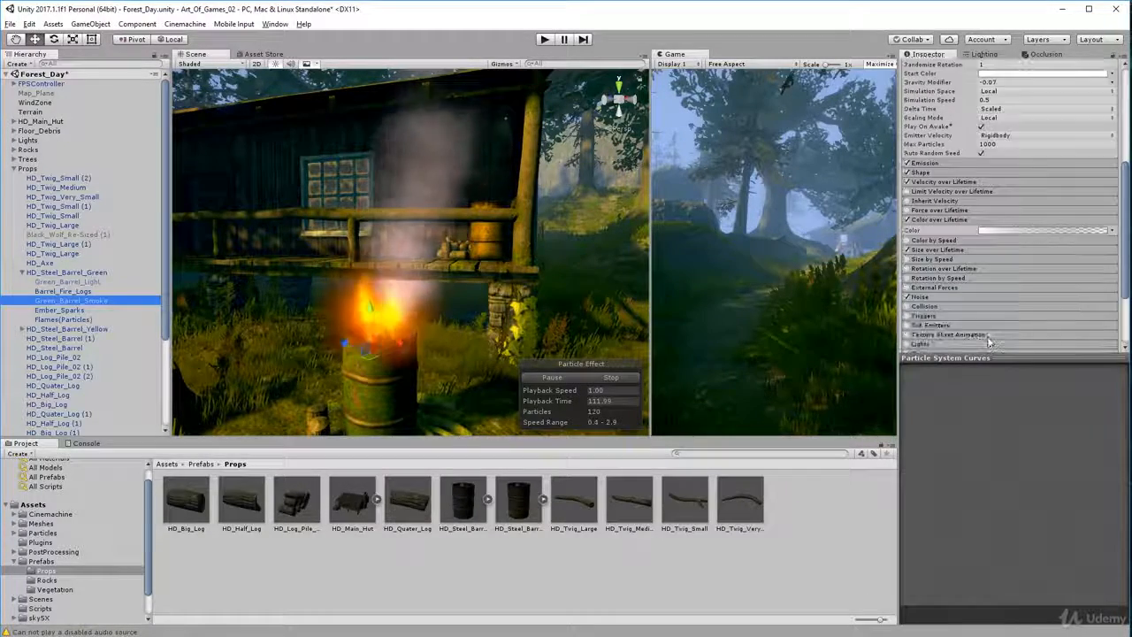
scroll(987, 331, up, 4)
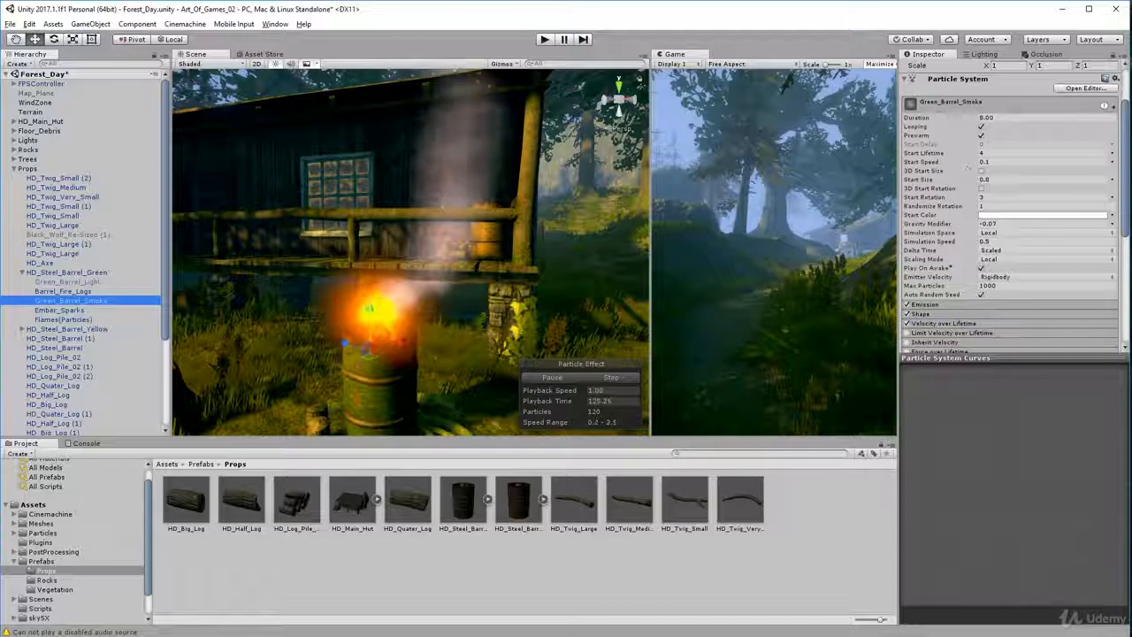
scroll(964, 194, down, 3)
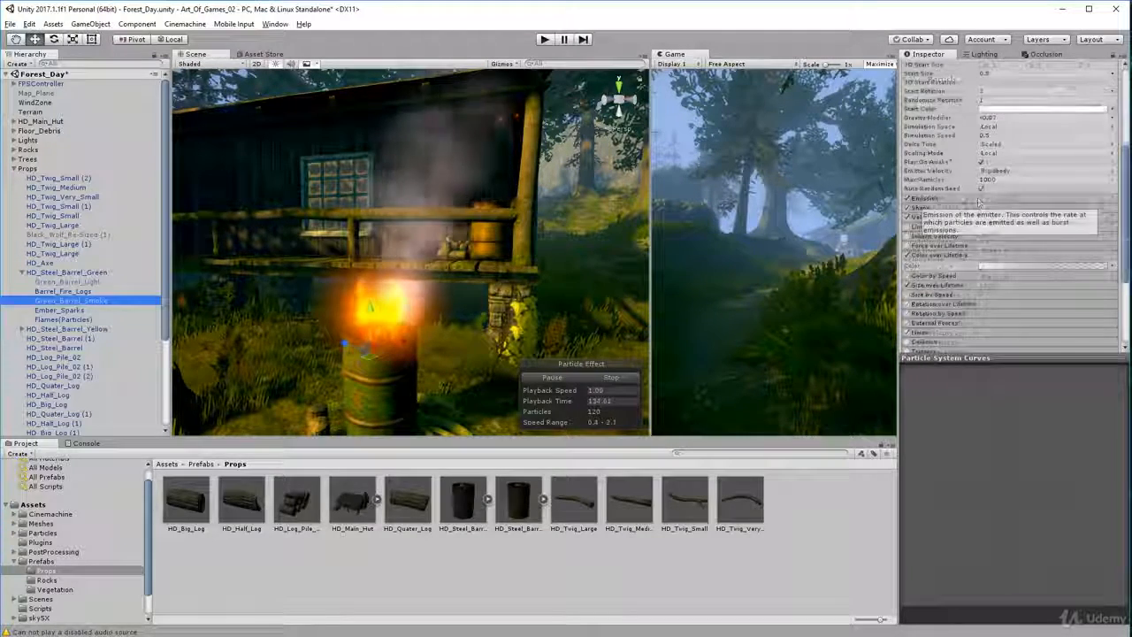
Set the Emission Rate over Time of Green_Barrel_Smoke to 20 and view the smoke from different angles
click(957, 199)
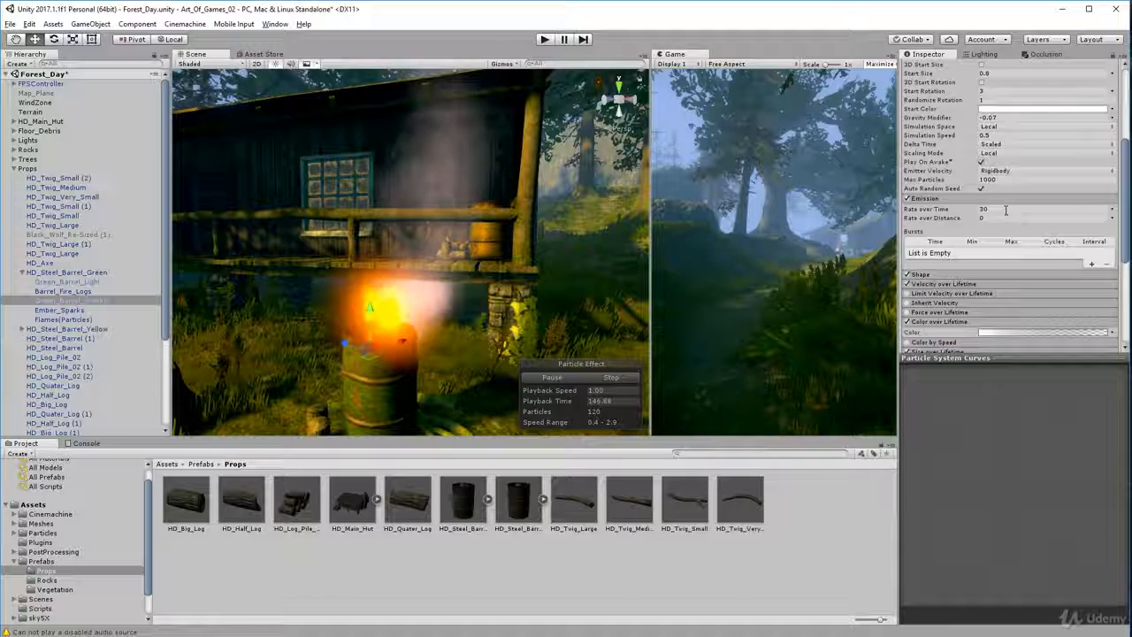
drag(1005, 210, 916, 211)
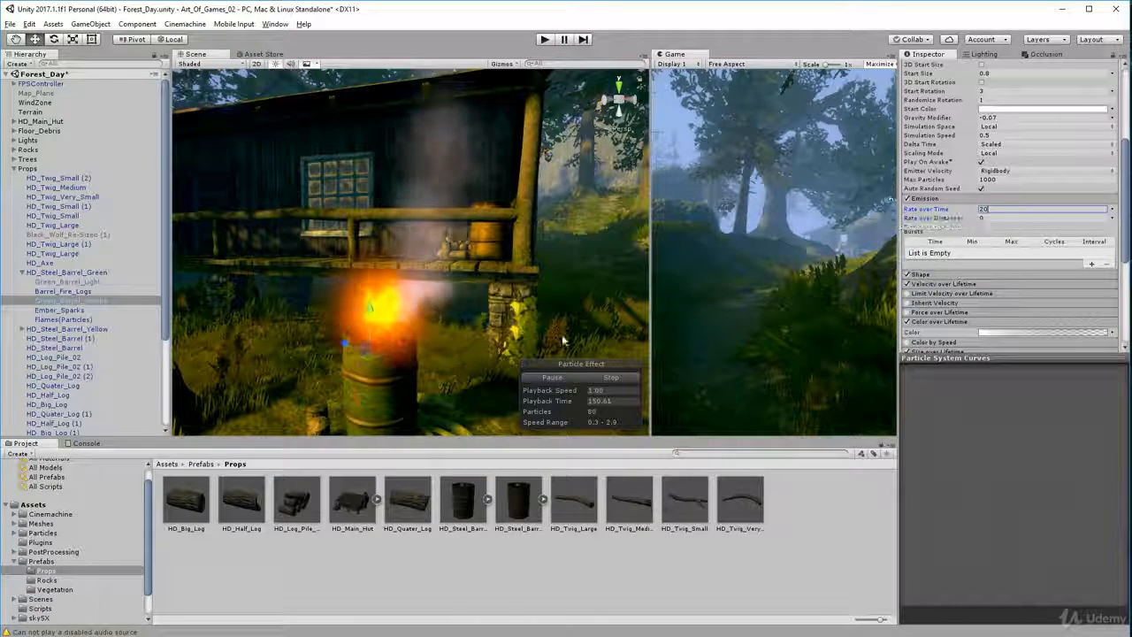
mouse_move(563, 340)
alt+mouse_down()
mouse_move(796, 283)
mouse_move(841, 244)
mouse_move(407, 387)
mouse_move(472, 364)
alt+mouse_up()
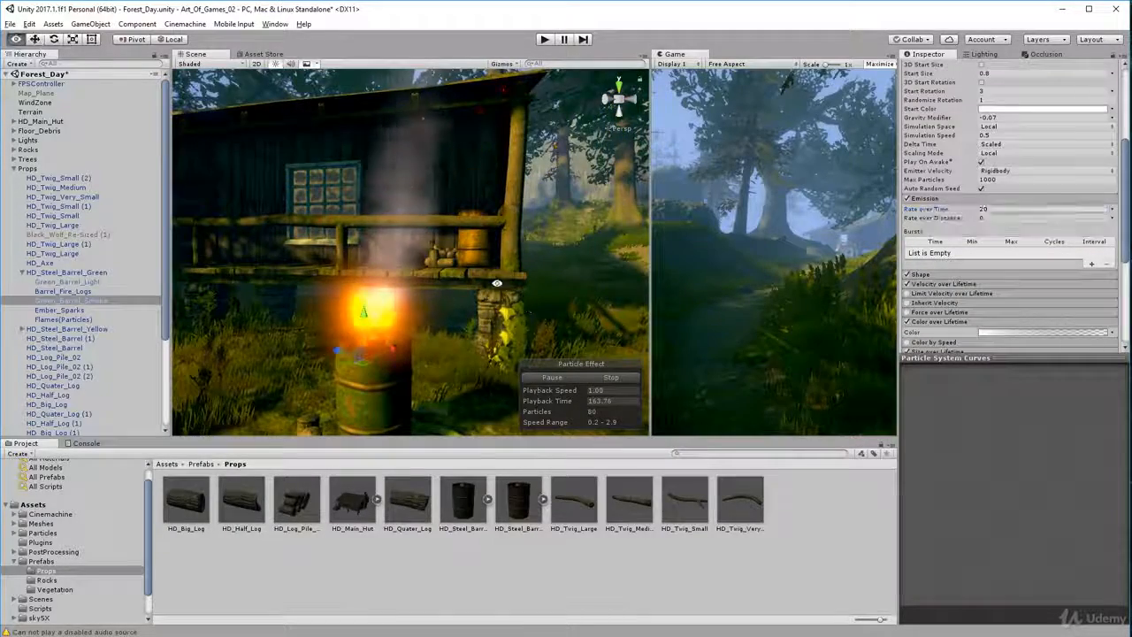
alt+drag(522, 122, 449, 166)
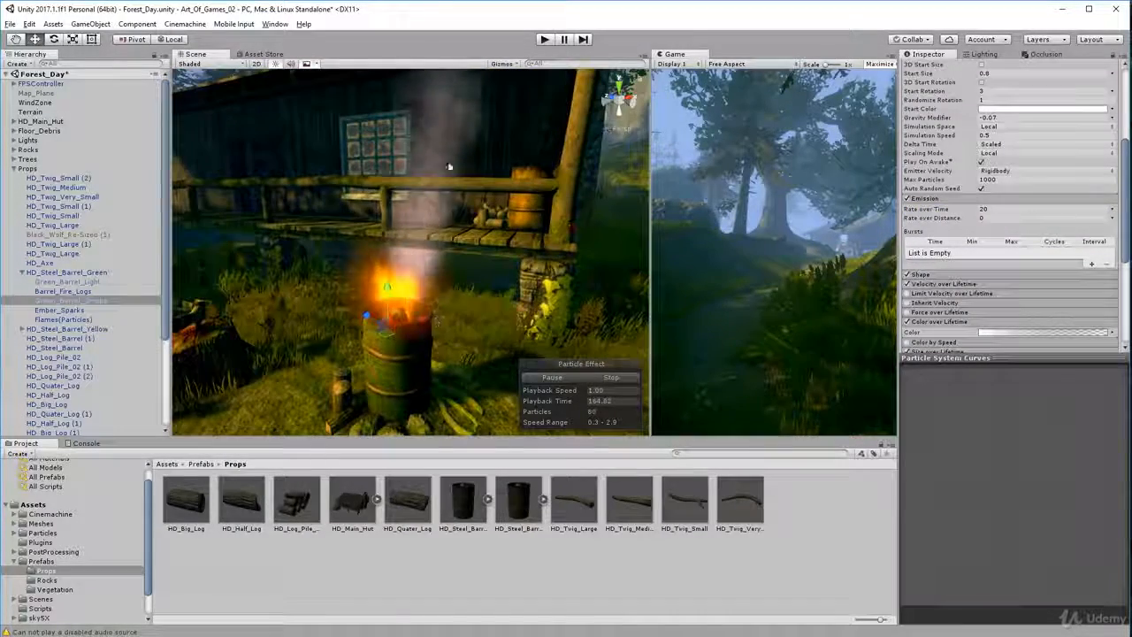
Collapse the Emission module, expand the Shape settings of Green_Barrel_Smoke and view the smoke source at the barrel up close
click(983, 200)
click(942, 210)
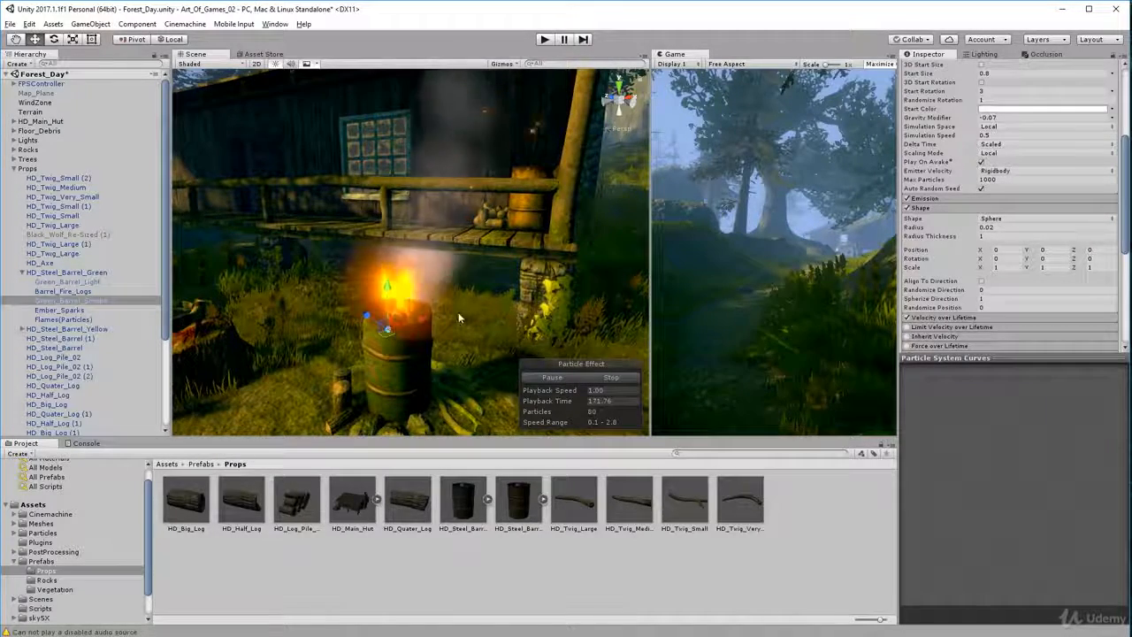
scroll(459, 319, up, 4)
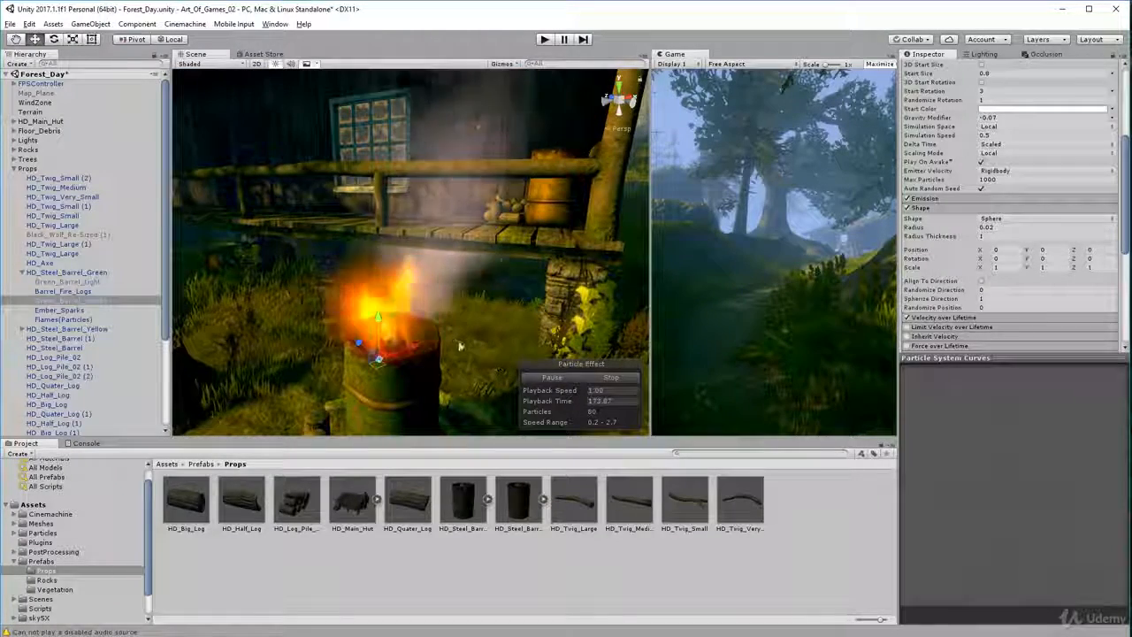
mouse_move(460, 345)
alt+mouse_down()
mouse_move(462, 375)
mouse_move(470, 335)
alt+mouse_up()
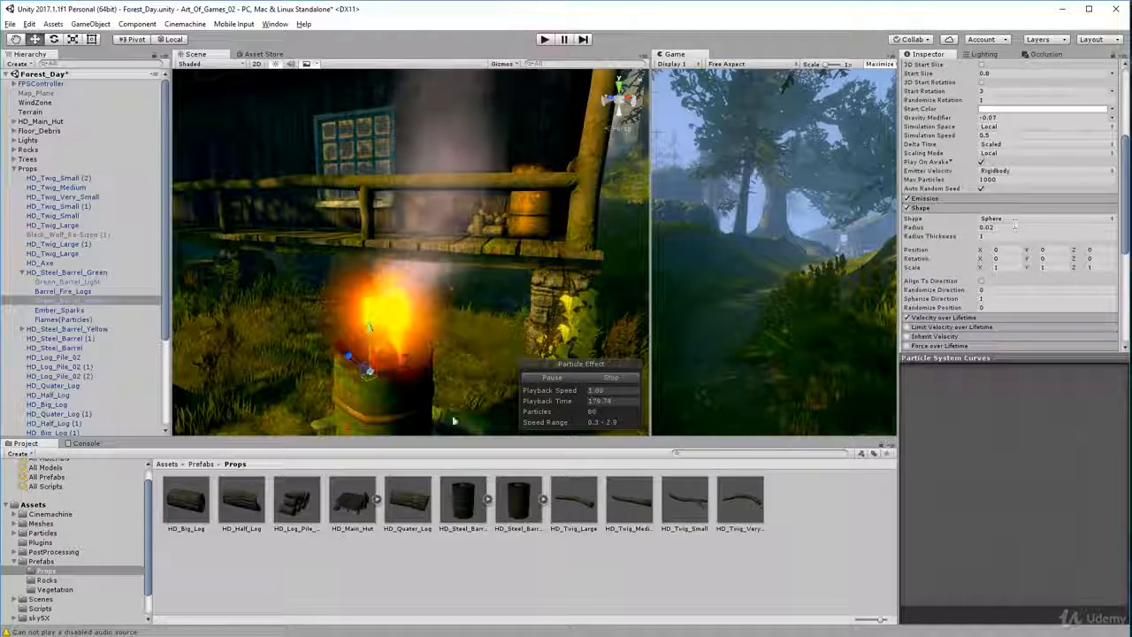
Try raising Green_Barrel_Smoke well above the green barrel, return it to its original height, and reselect it to restart the preview
drag(370, 327, 385, 219)
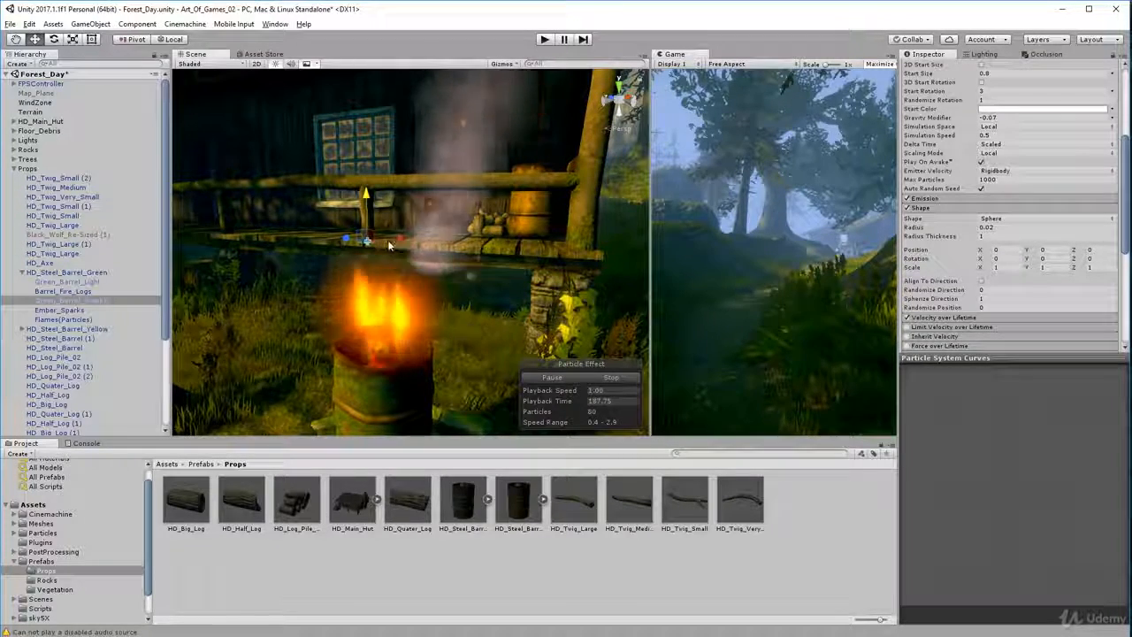
click(387, 375)
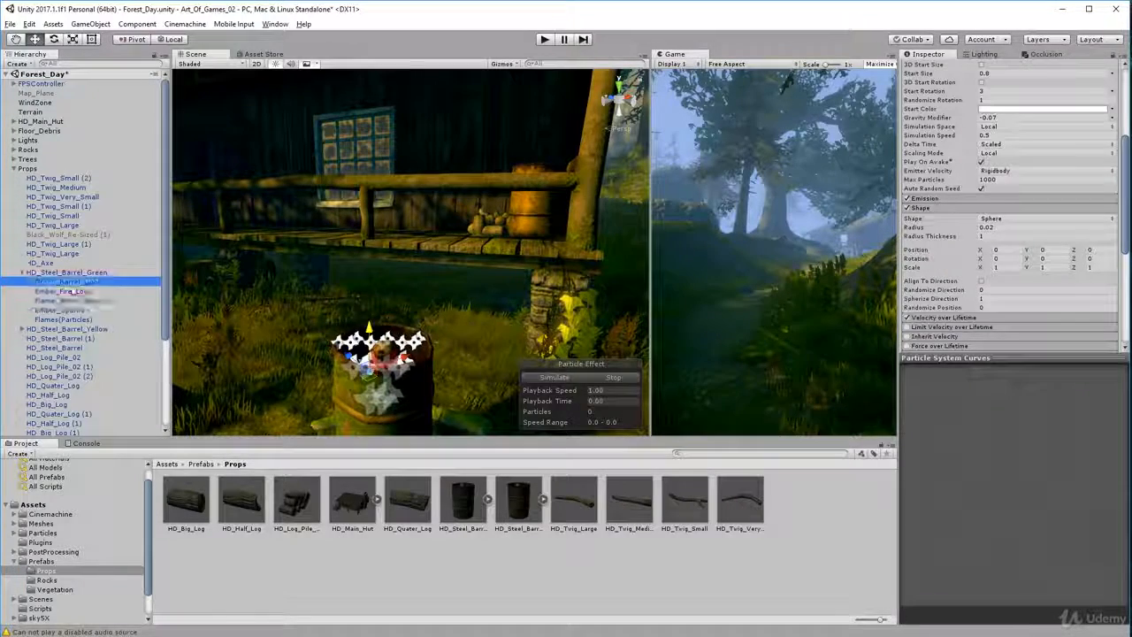
click(70, 301)
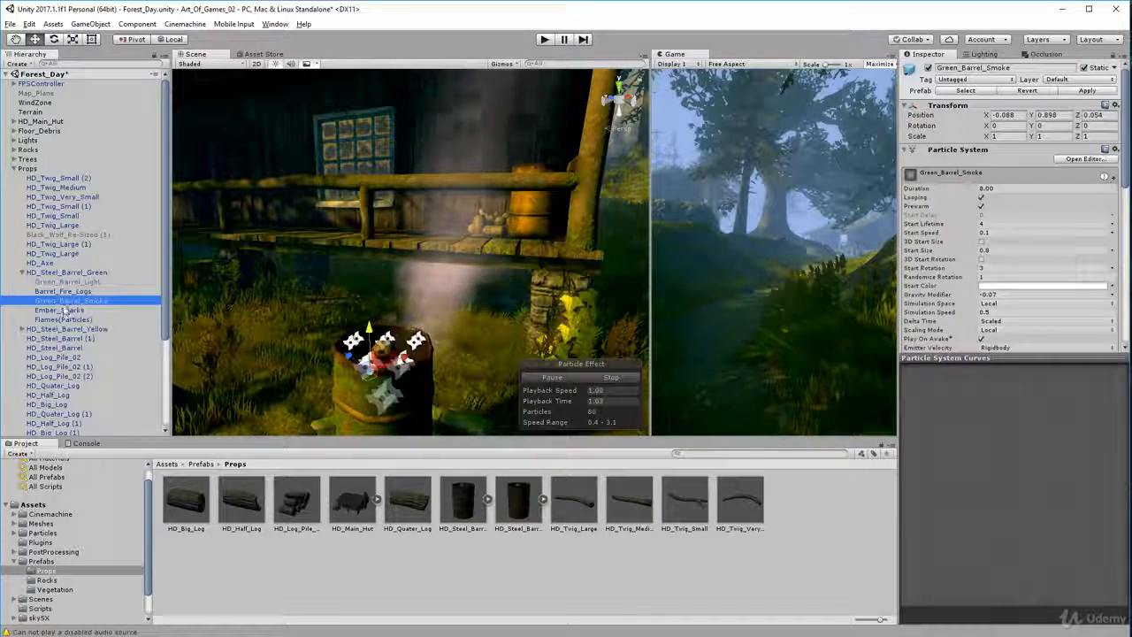
Select Flames(Particles) of the green barrel, expand Size over Lifetime, and adjust the upper middle key of its size curve
click(64, 292)
click(63, 319)
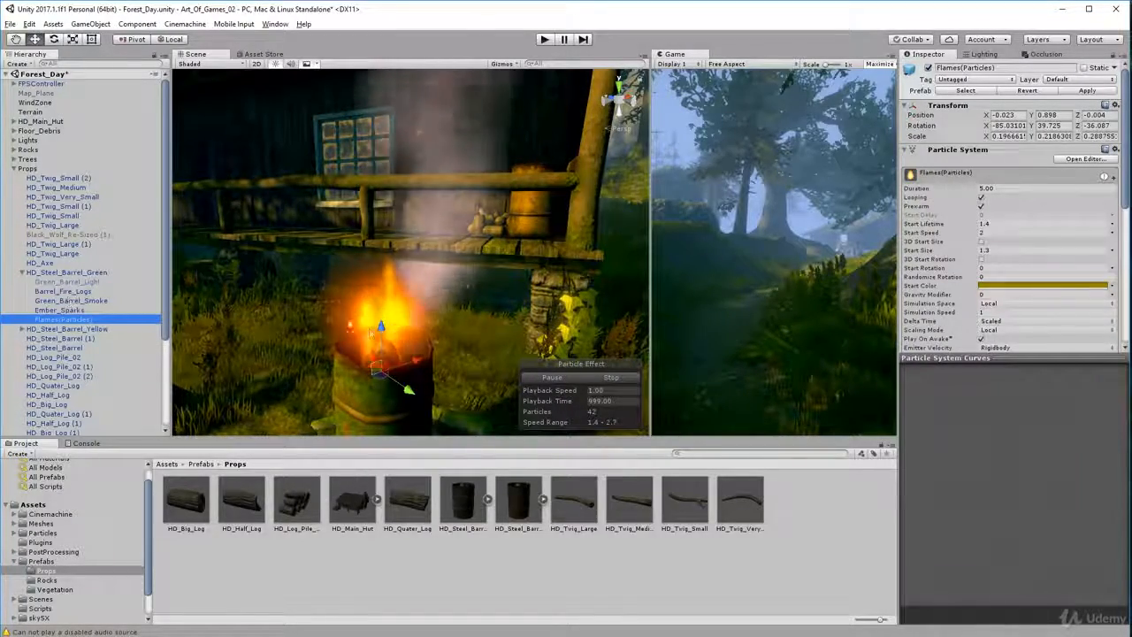
right_drag(398, 296, 489, 320)
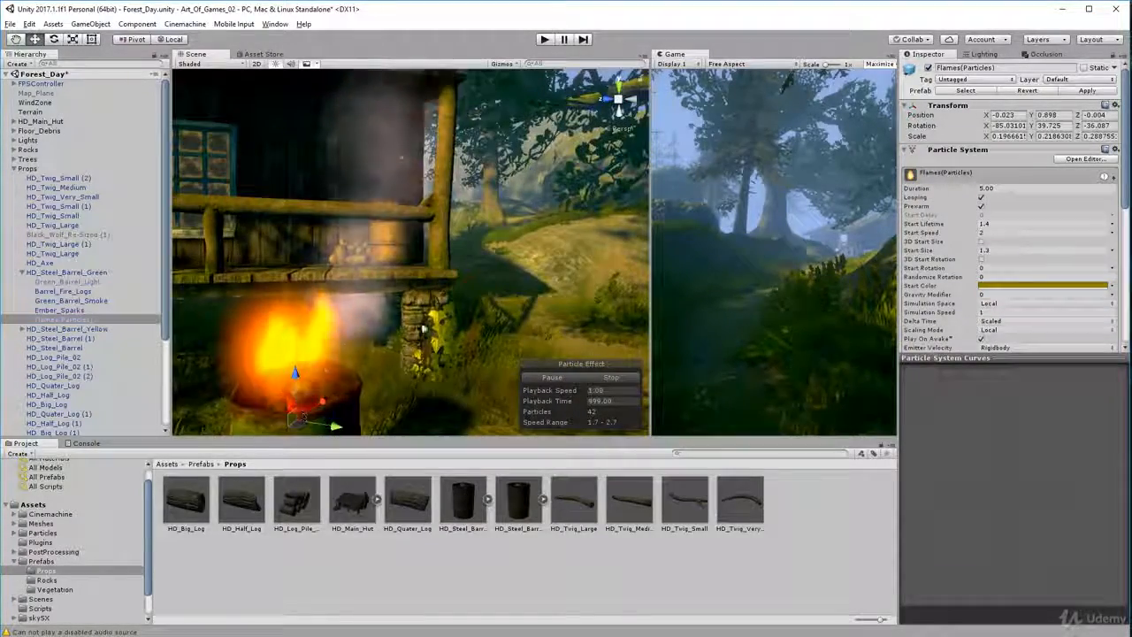
scroll(1077, 246, down, 5)
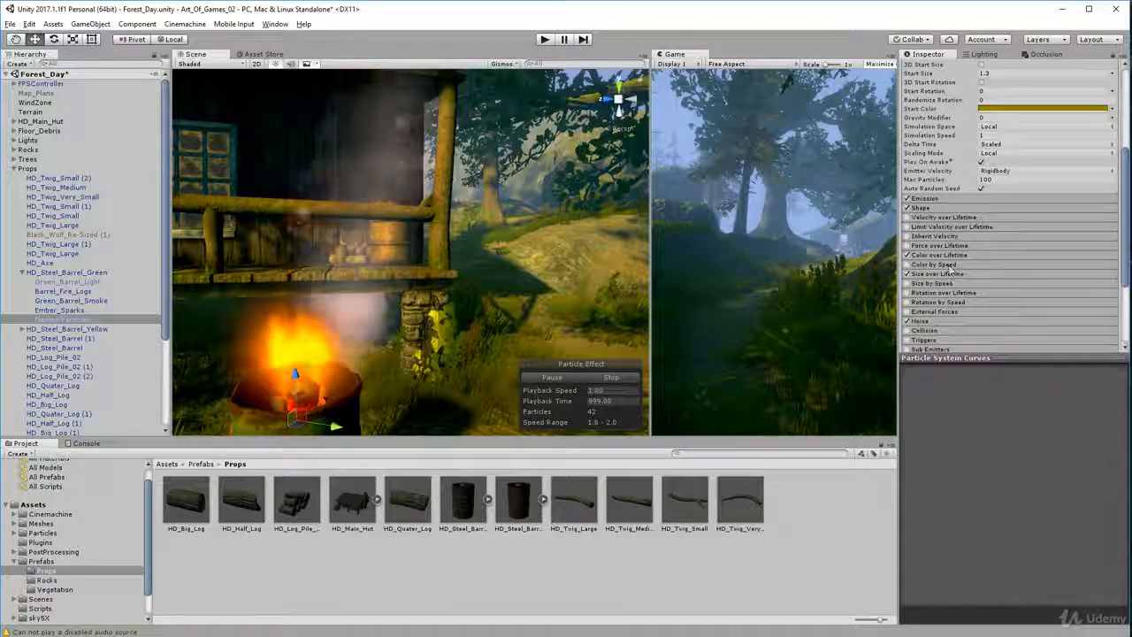
click(996, 276)
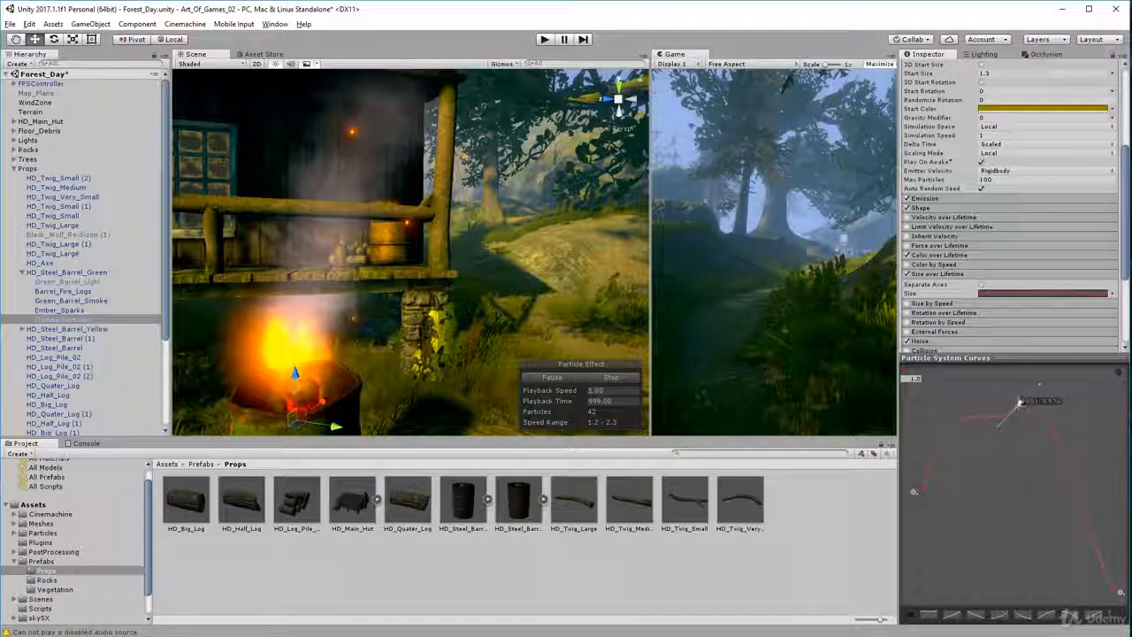
drag(1017, 401, 1020, 409)
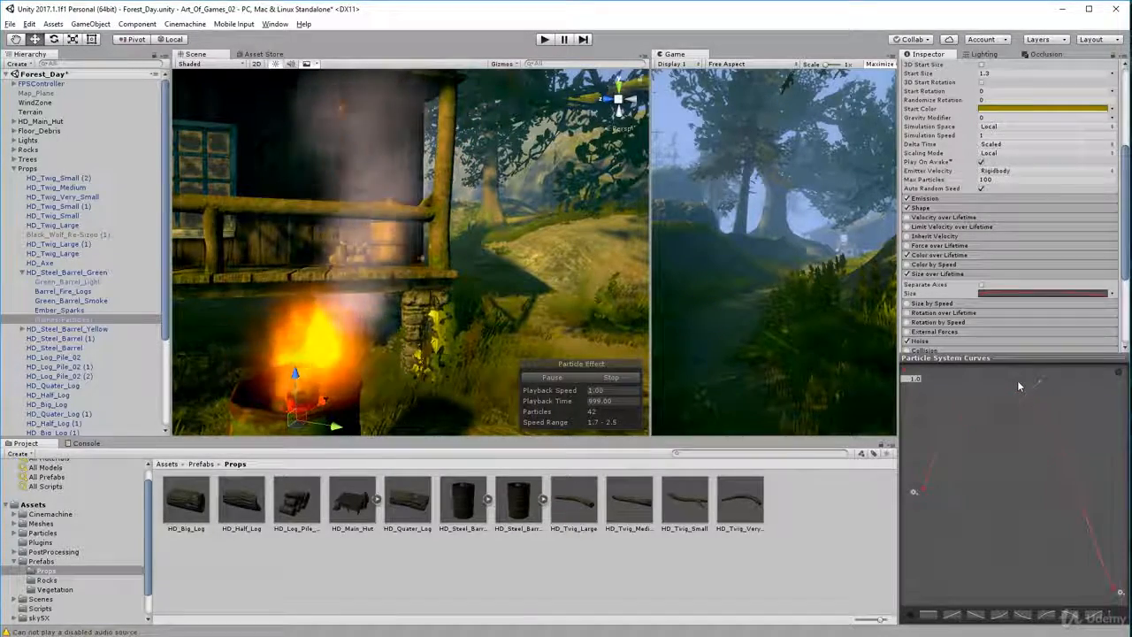
View the barrel flames from farther away and up close, and collapse the Size over Lifetime settings
key(s)
right_drag(650, 438, 674, 423)
key(a)
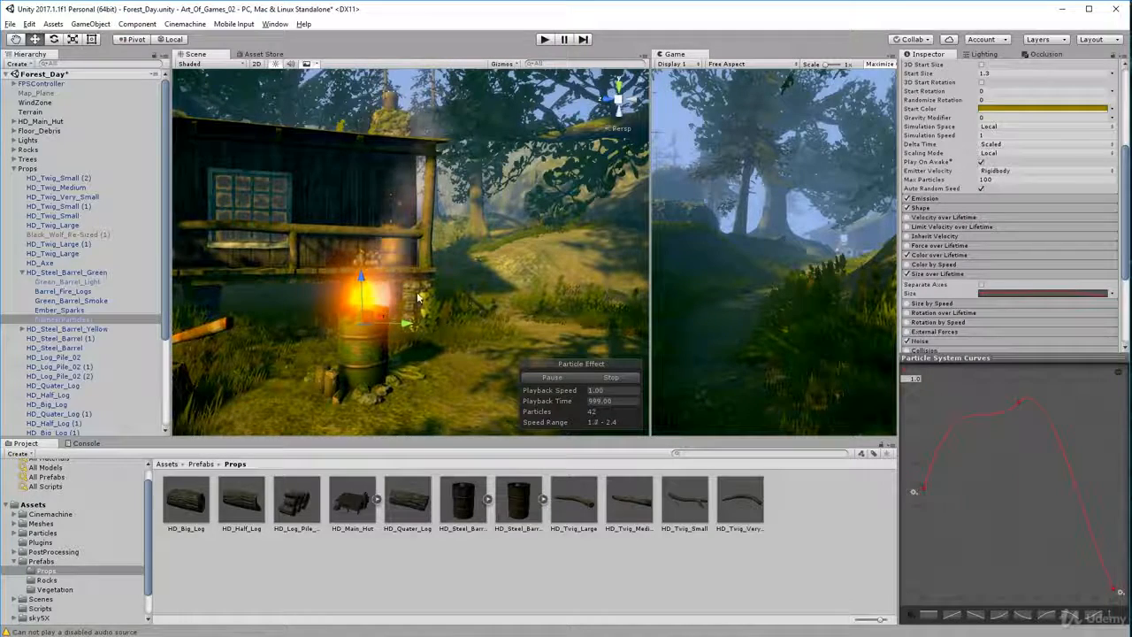
scroll(419, 299, up, 4)
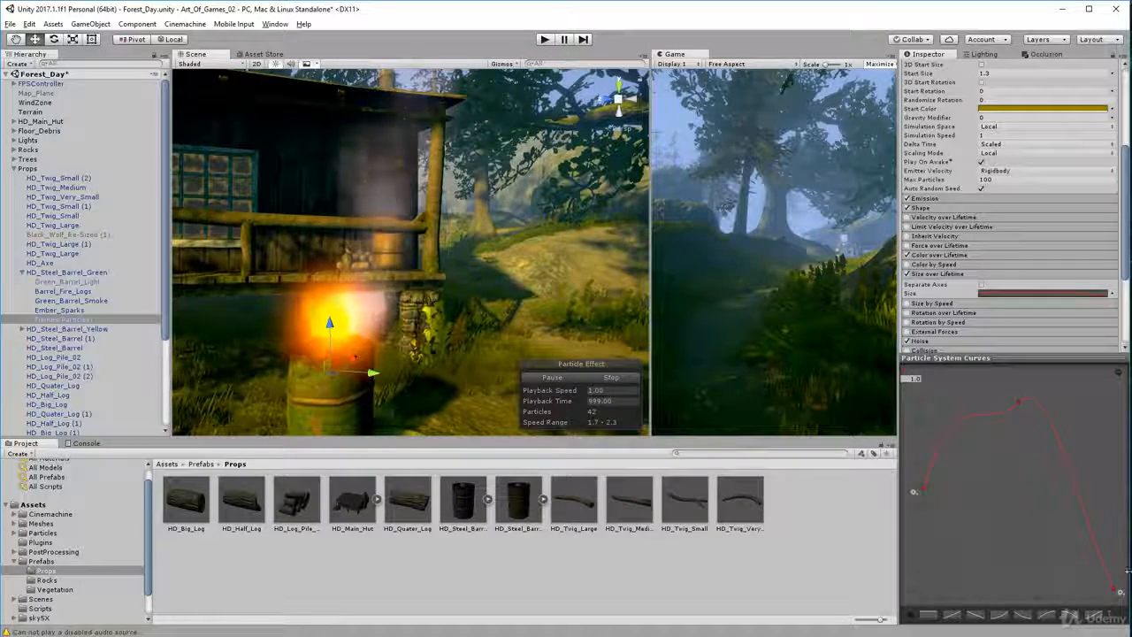
click(976, 275)
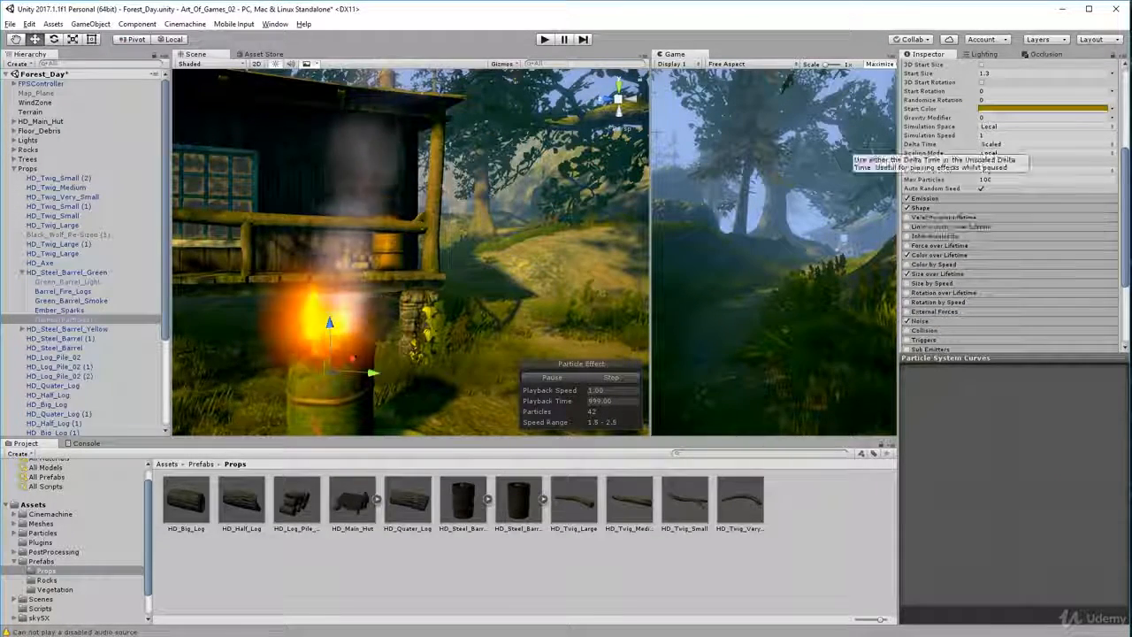
click(984, 255)
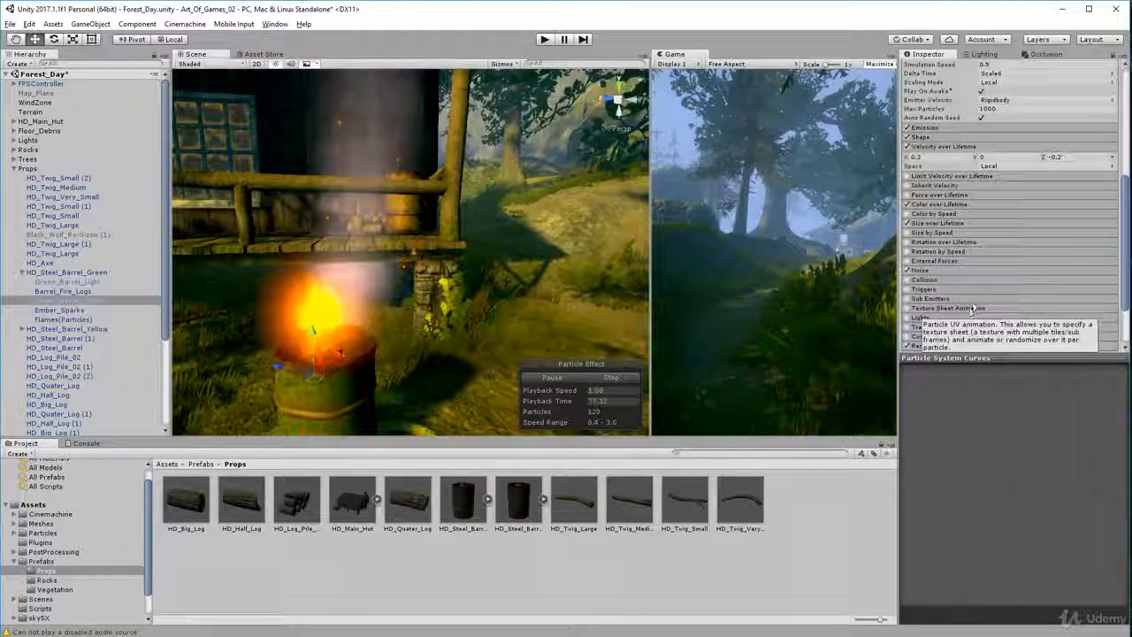
Expand the Noise settings of Green_Barrel_Smoke and view the smoke drifting from the barrel at another angle
scroll(977, 295, down, 2)
scroll(977, 293, up, 2)
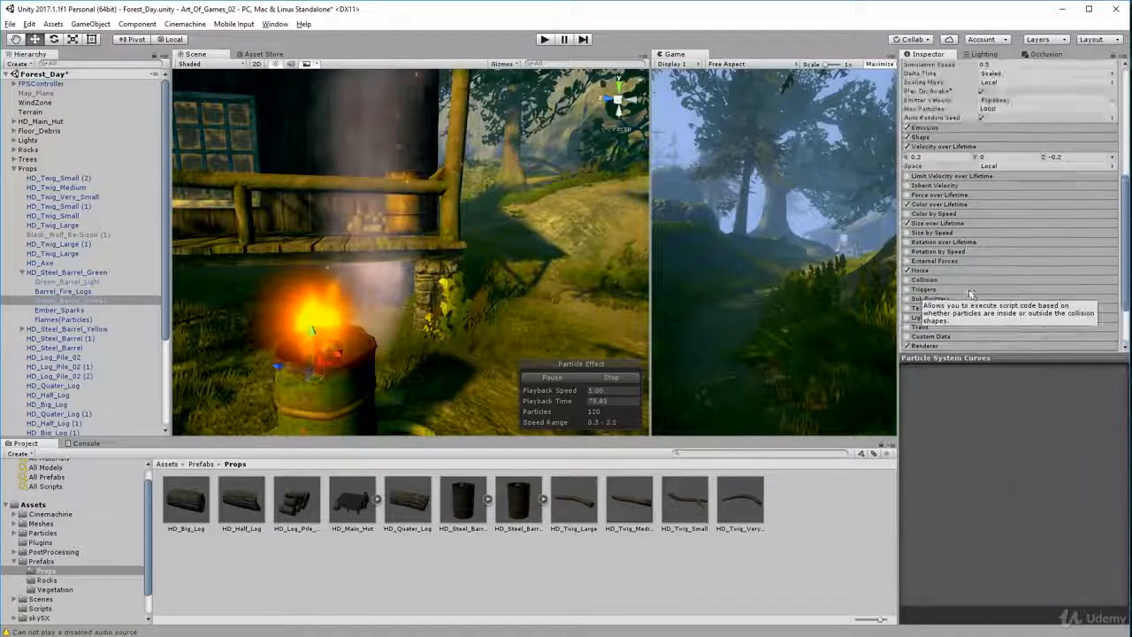
click(957, 275)
scroll(973, 266, down, 2)
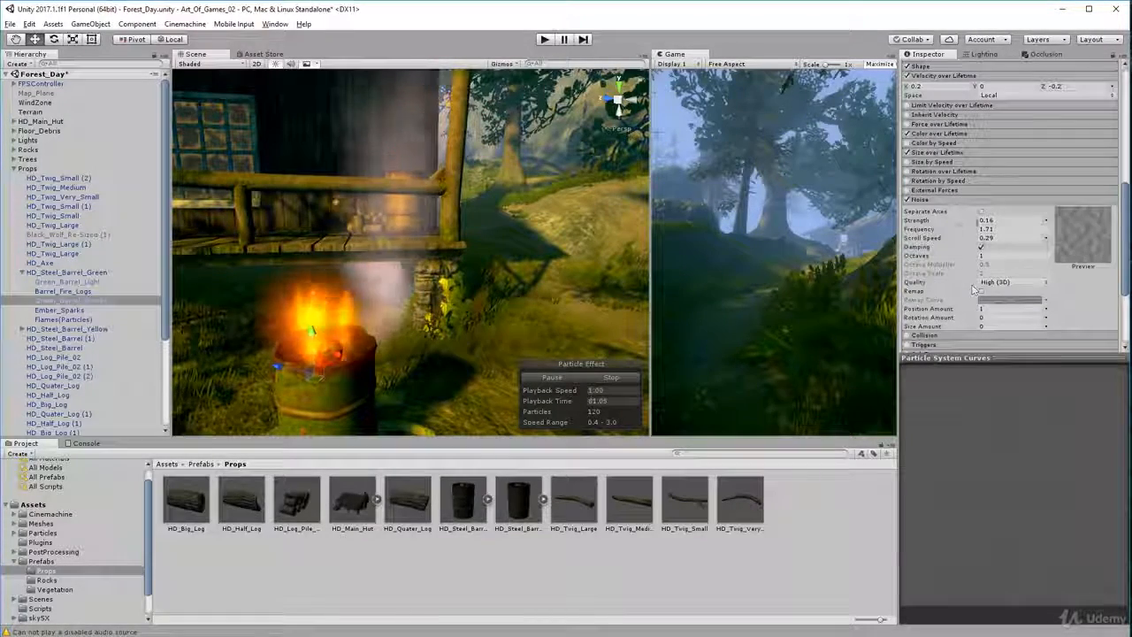
drag(453, 318, 316, 365)
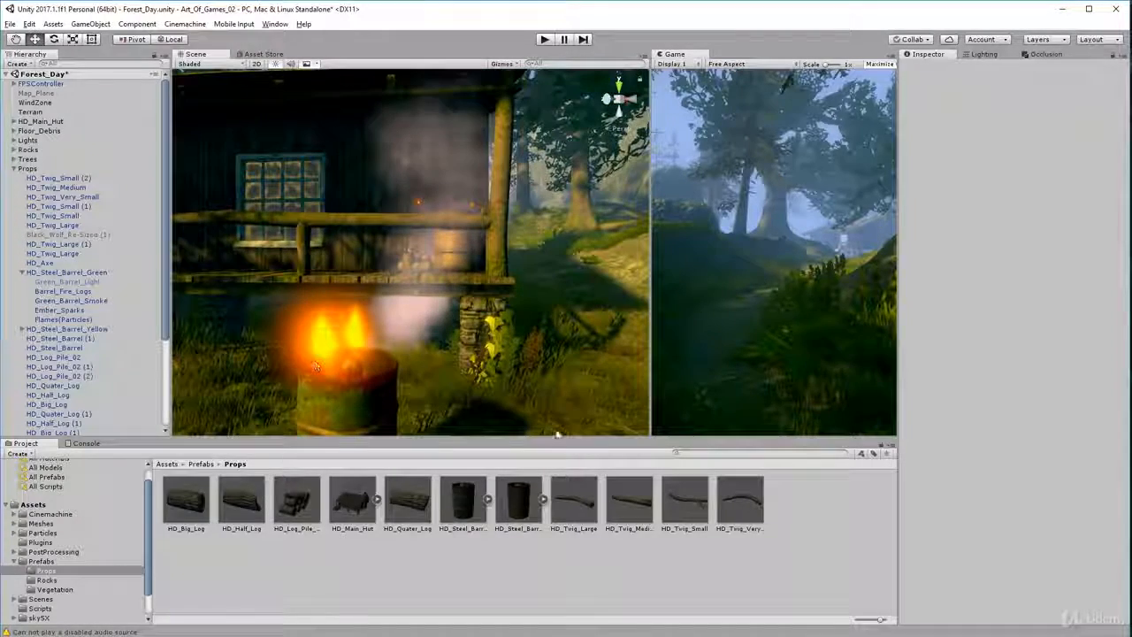
Reselect Green_Barrel_Smoke, and turn its Noise module off and back on to compare the smoke's movement
click(62, 310)
click(69, 301)
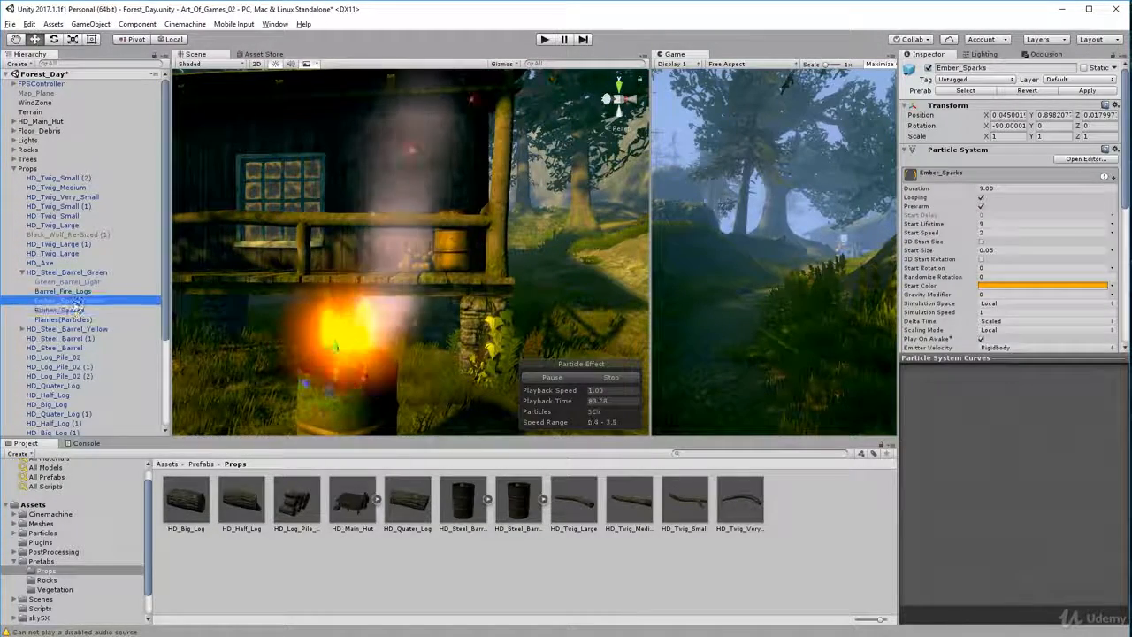
scroll(924, 262, down, 5)
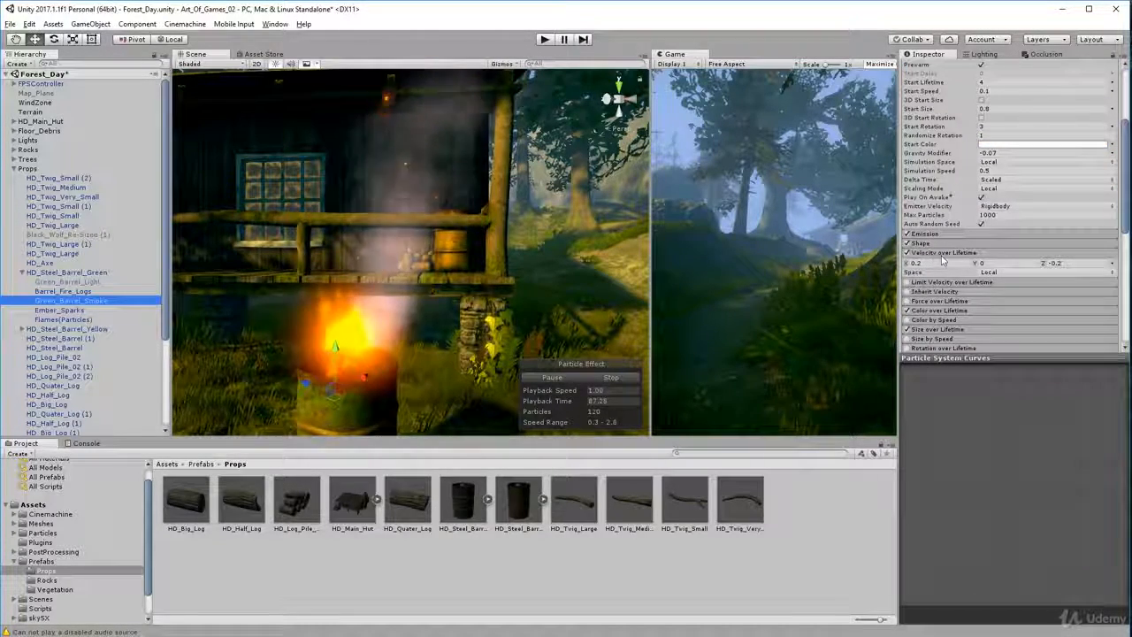
scroll(980, 260, down, 4)
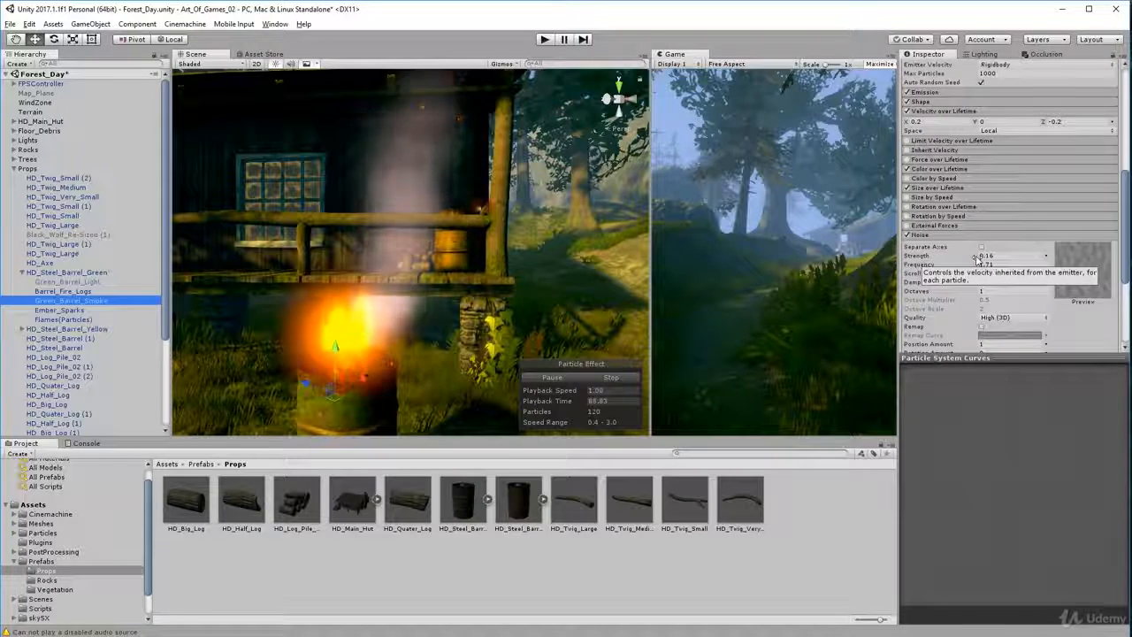
scroll(991, 254, down, 2)
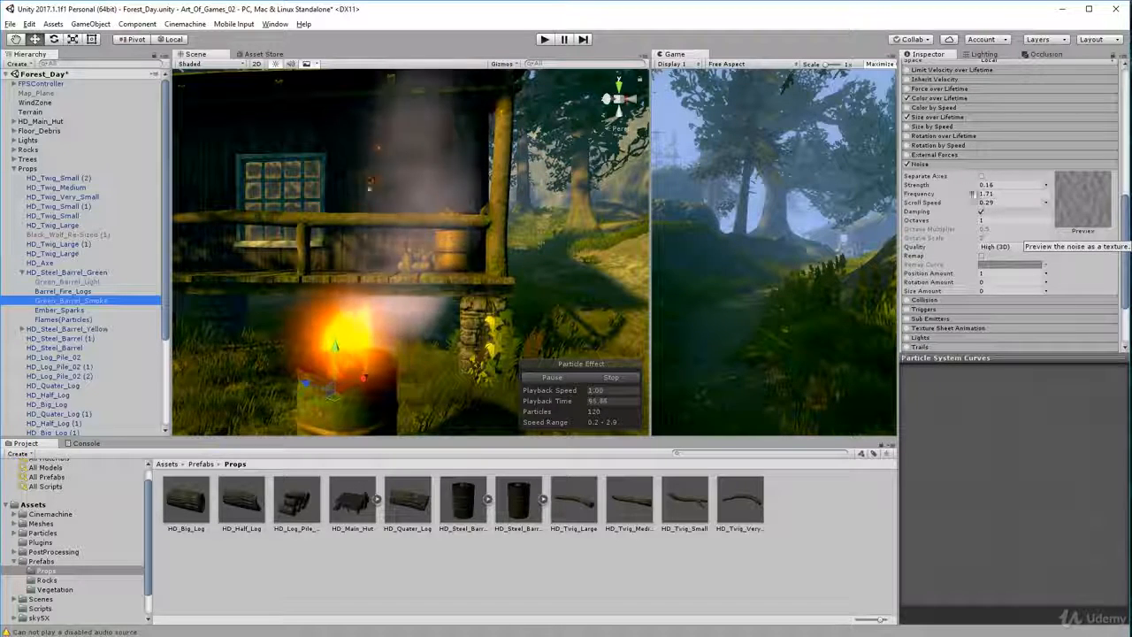
click(907, 164)
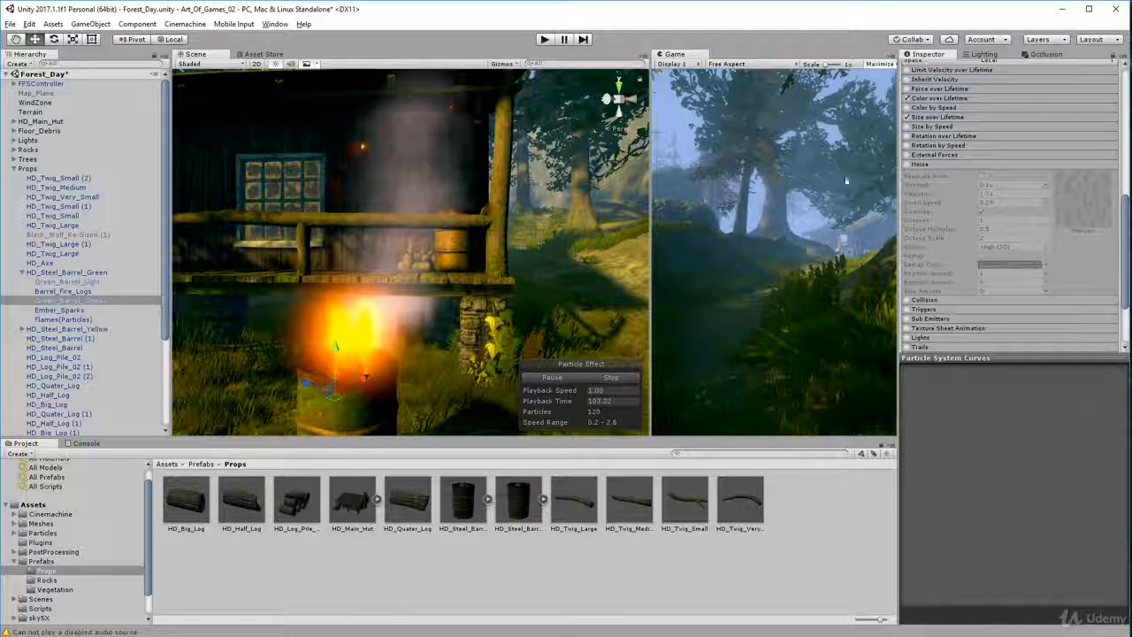
click(907, 165)
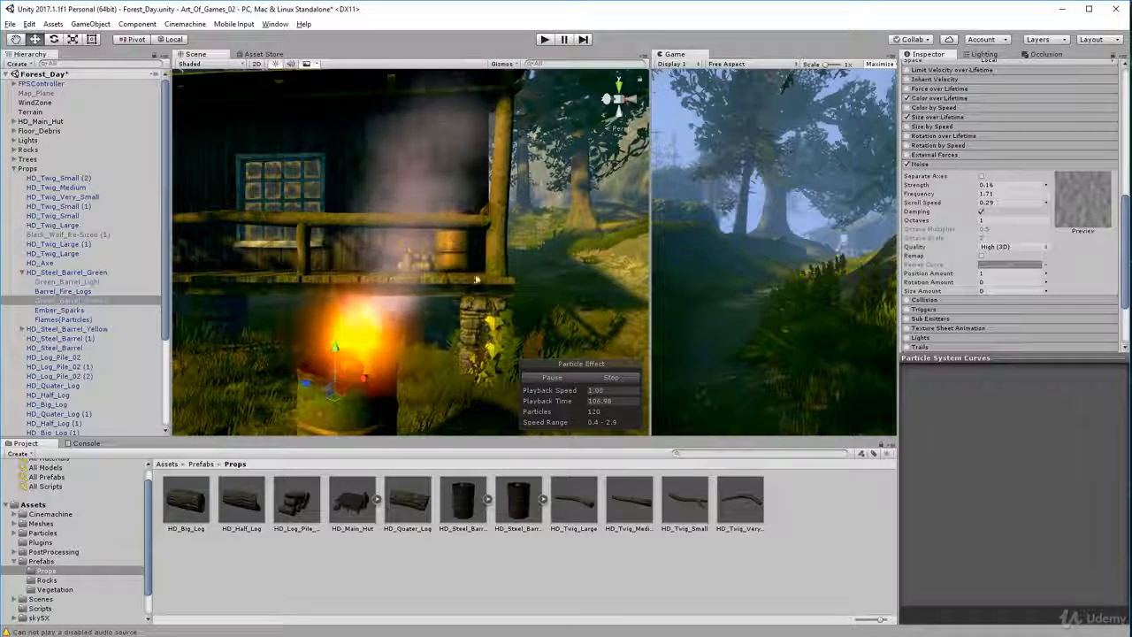
Try a Noise Strength of 1.01 on Green_Barrel_Smoke, view the smoke from a distance, and restore the Strength to 0.16
click(985, 185)
drag(981, 185, 947, 209)
scroll(321, 311, down, 7)
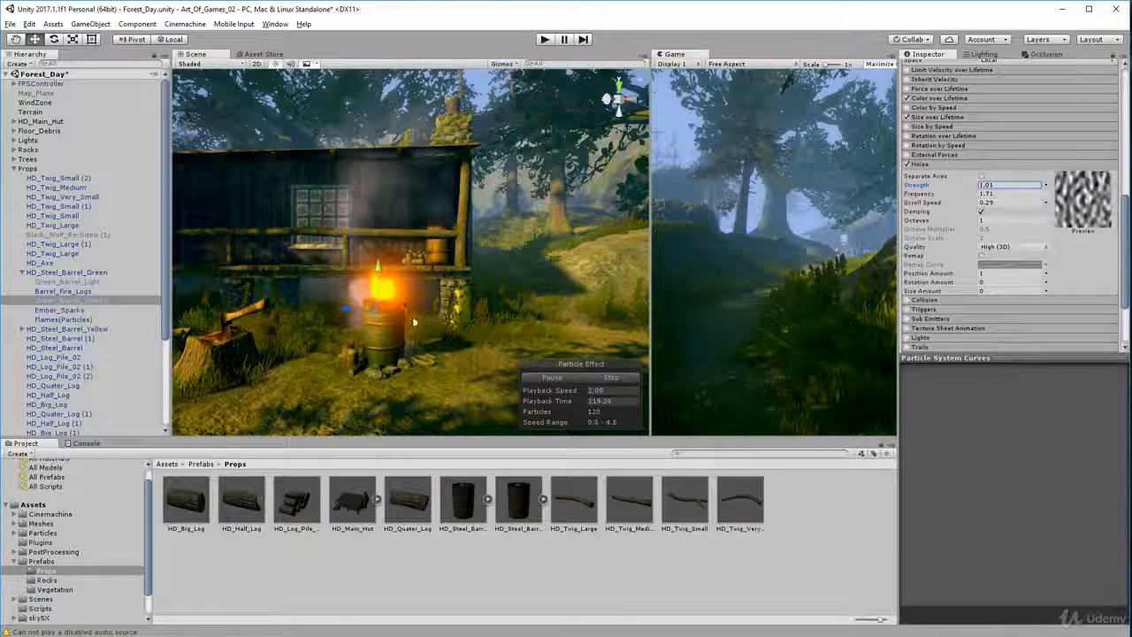
text(0.16)
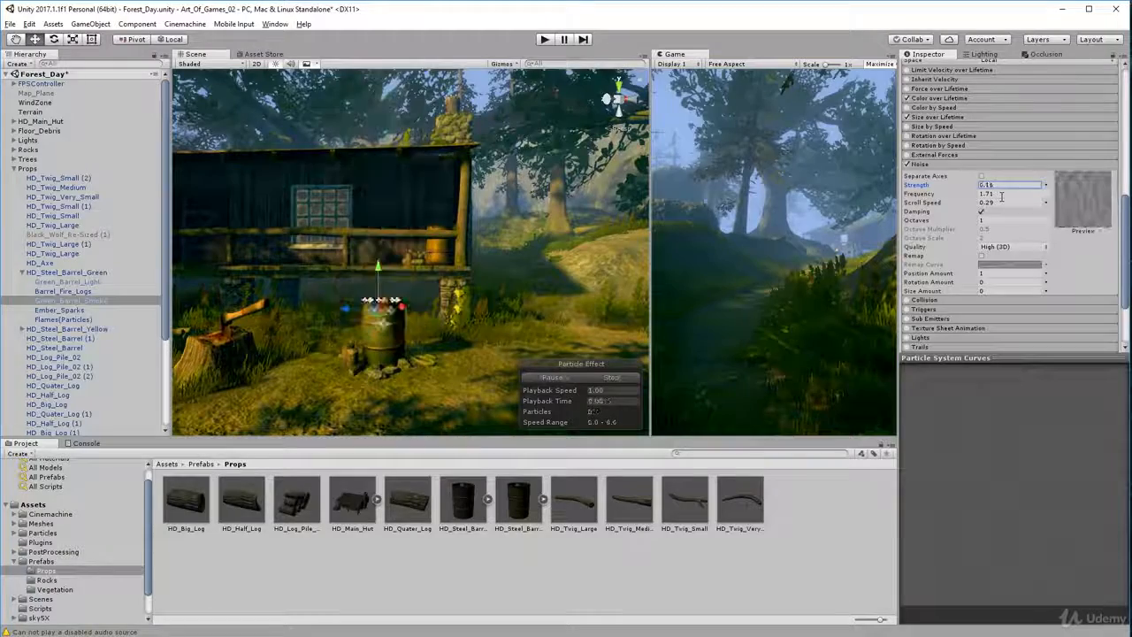
Reselect the green barrel's effects to restart the smoke and flames preview, and view them closer
click(75, 292)
click(75, 300)
scroll(175, 329, up, 7)
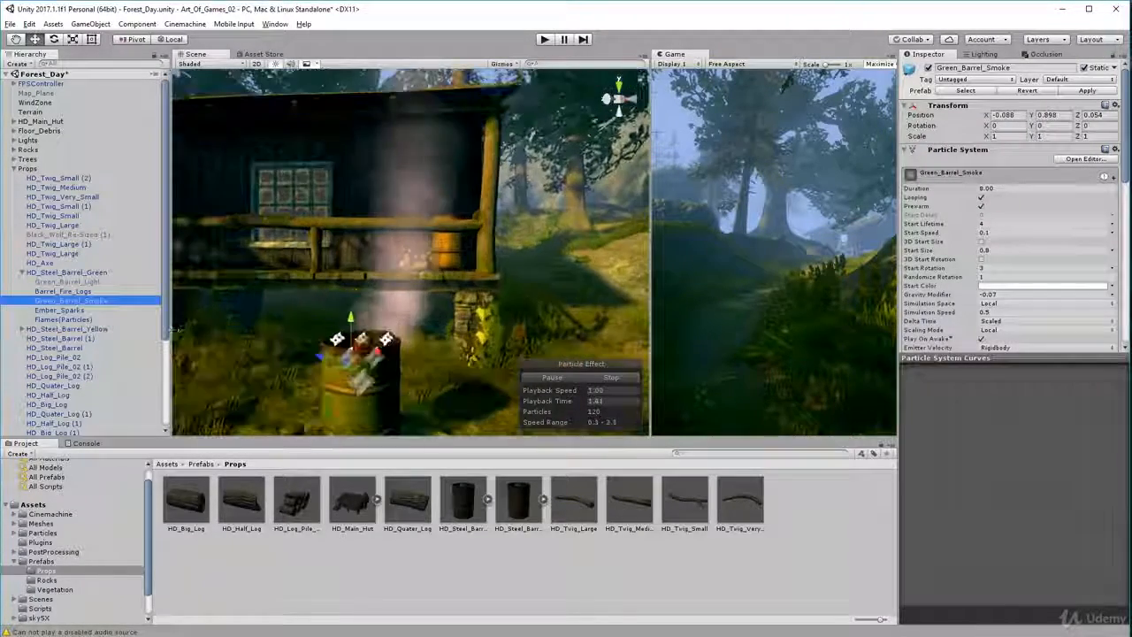
click(60, 318)
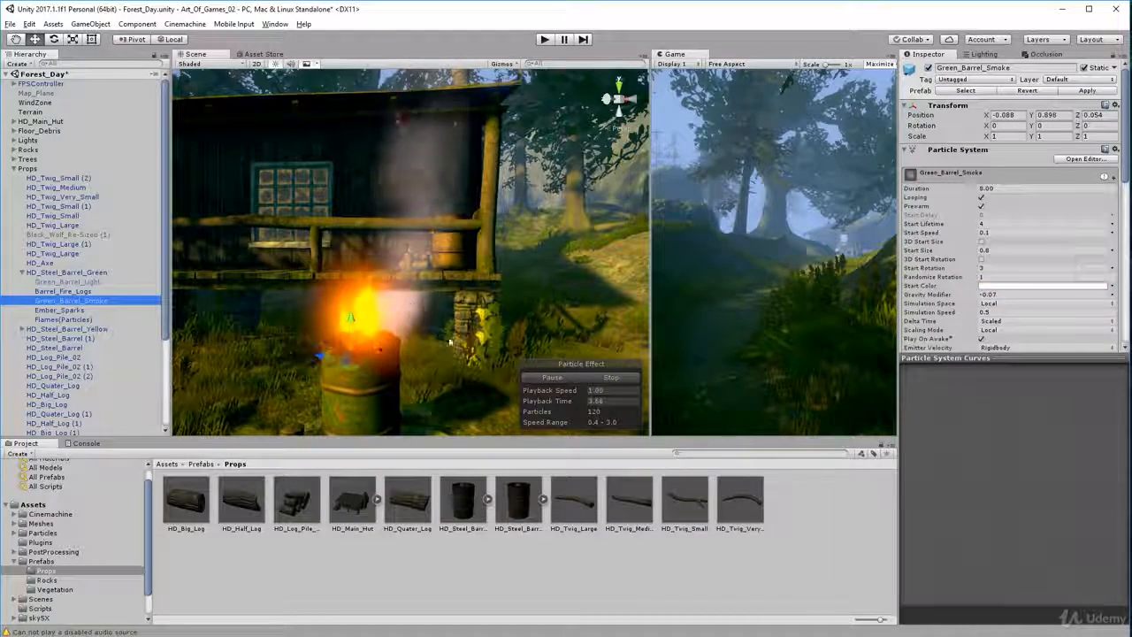
Raise Green_Barrel_Smoke slightly at the barrel's opening to a Y position of 0.974
mouse_move(450, 342)
alt+mouse_down()
mouse_move(406, 340)
mouse_move(362, 308)
alt+mouse_up()
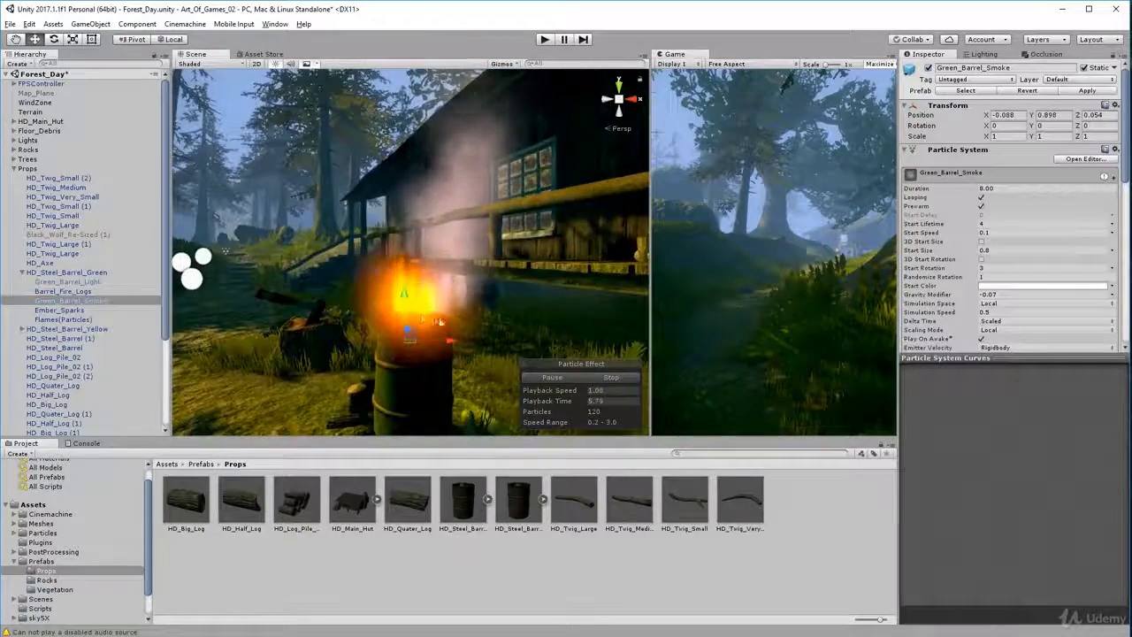
scroll(439, 322, up, 4)
alt+drag(442, 334, 476, 458)
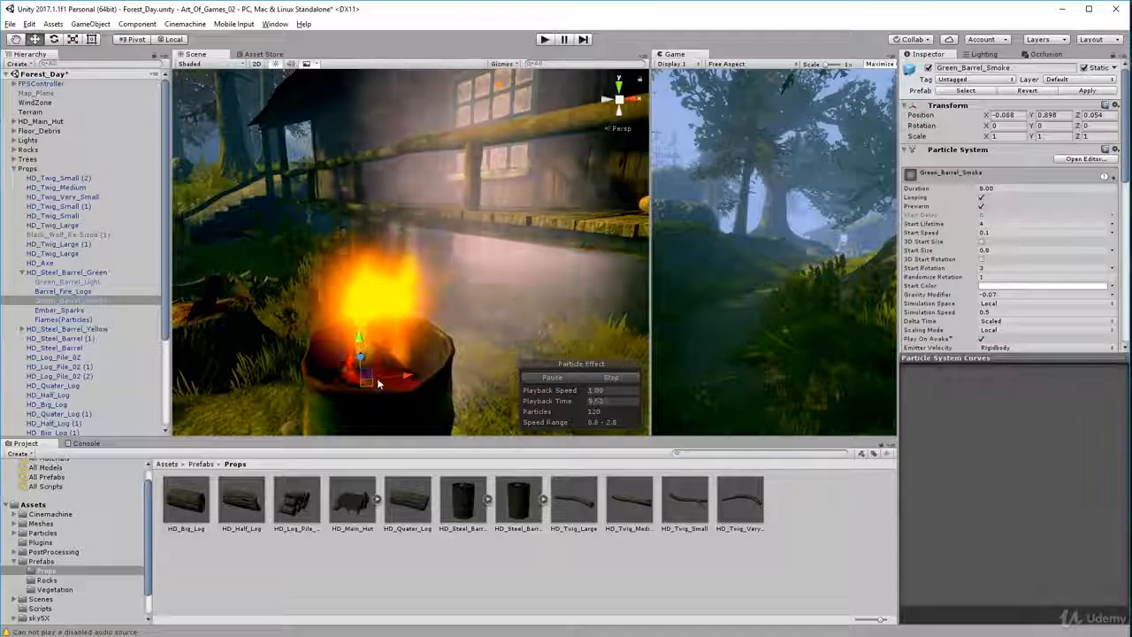
mouse_move(379, 382)
alt+mouse_down()
mouse_move(398, 325)
mouse_move(400, 345)
mouse_move(381, 331)
mouse_move(395, 324)
alt+mouse_up()
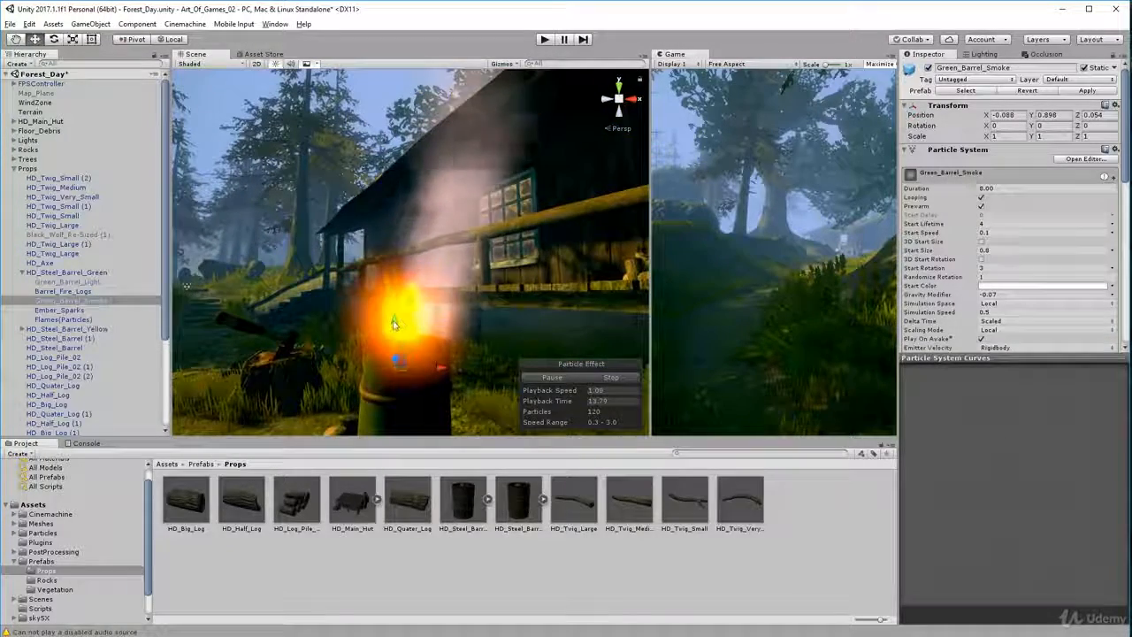
mouse_move(187, 285)
alt+mouse_down()
mouse_move(734, 399)
mouse_move(761, 385)
mouse_move(746, 340)
mouse_move(417, 413)
alt+mouse_up()
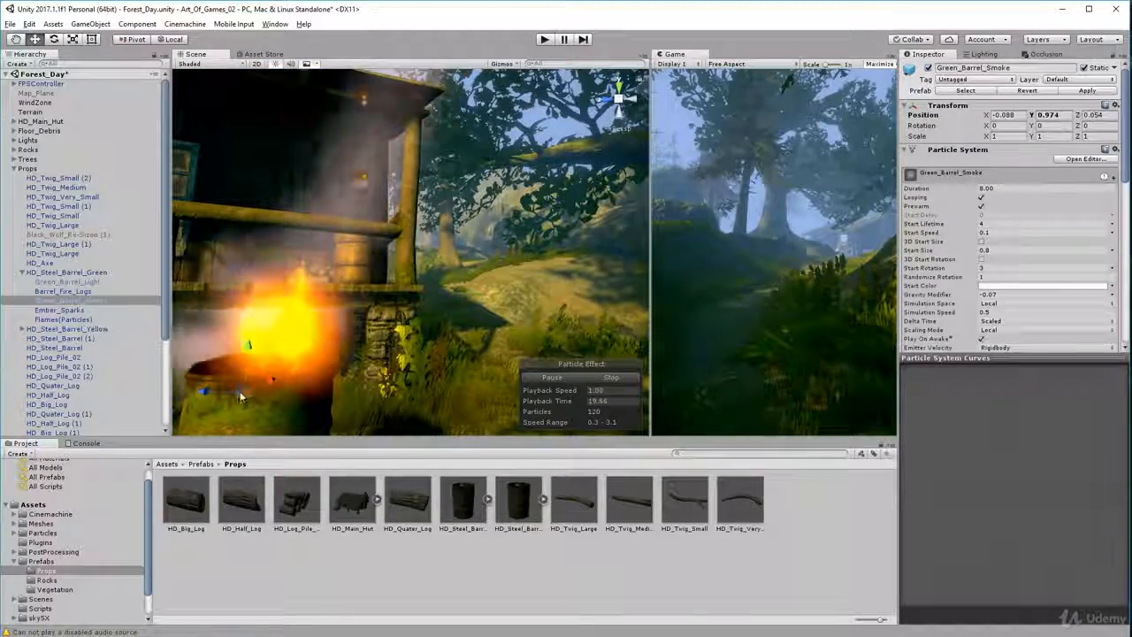
Examine how the raised smoke blends with the barrel flames from different angles and distances
scroll(300, 239, down, 5)
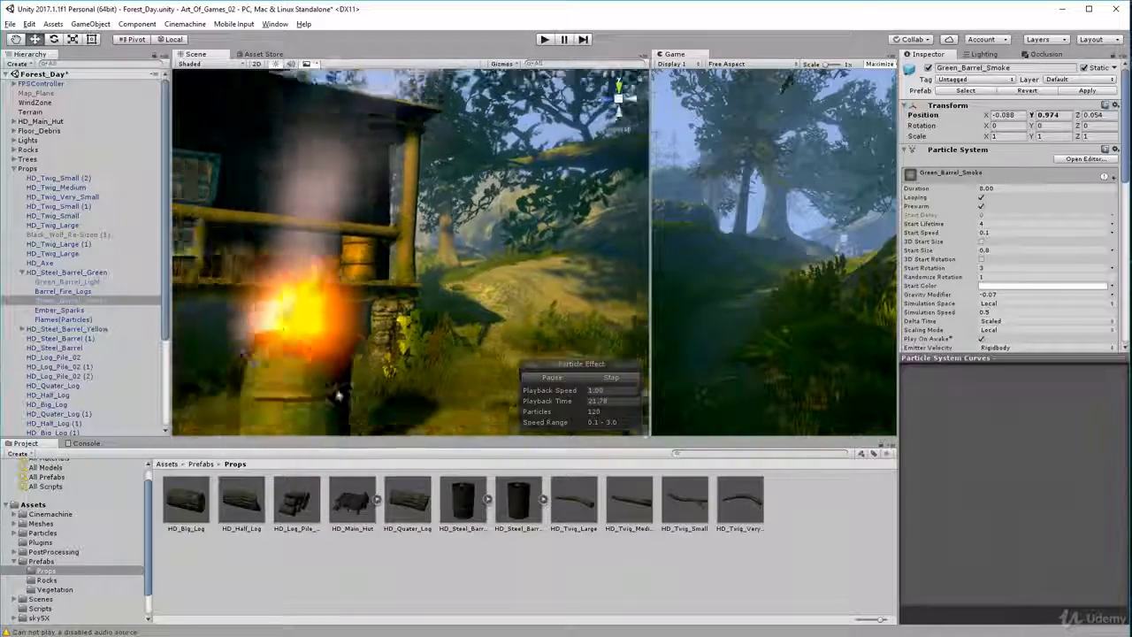
mouse_move(300, 239)
alt+mouse_down()
mouse_move(416, 305)
mouse_move(601, 480)
mouse_move(660, 409)
mouse_move(554, 345)
mouse_move(237, 421)
alt+mouse_up()
mouse_move(412, 352)
alt+mouse_down()
mouse_move(272, 329)
mouse_move(375, 363)
mouse_move(445, 313)
alt+mouse_up()
scroll(401, 328, up, 5)
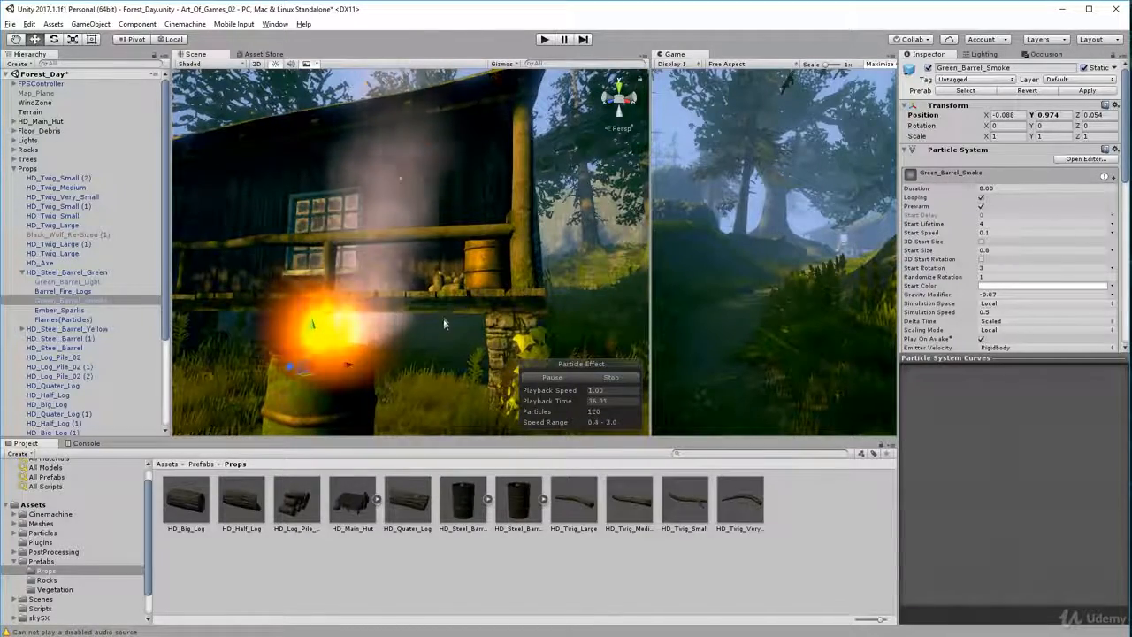
mouse_move(448, 329)
alt+mouse_down()
mouse_move(574, 358)
mouse_move(266, 364)
mouse_move(389, 375)
mouse_move(771, 368)
alt+mouse_up()
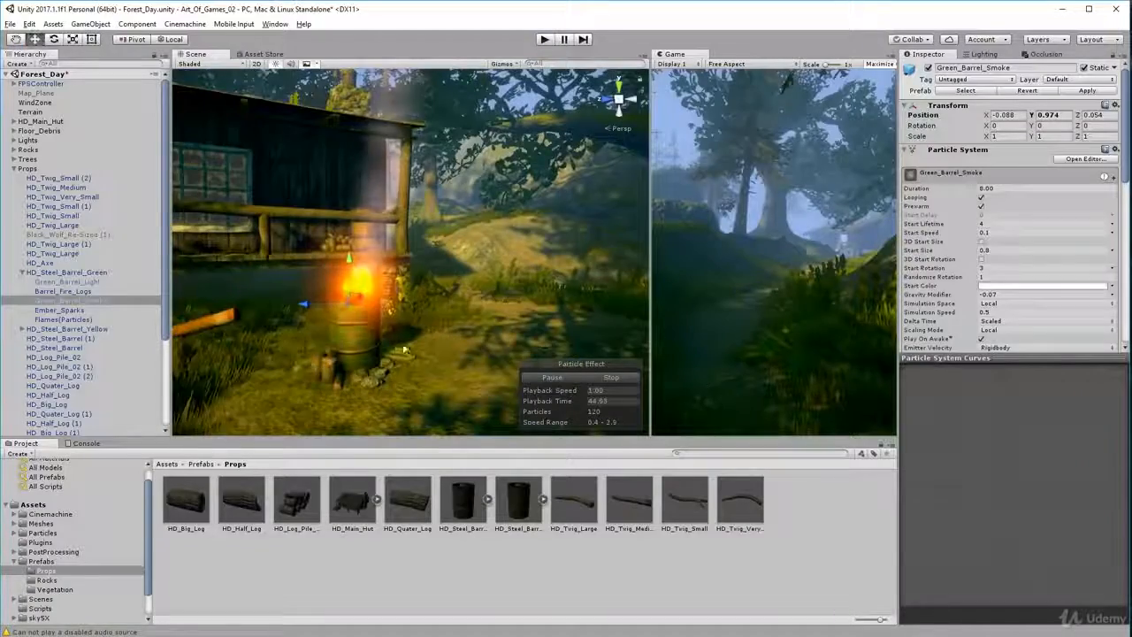
scroll(400, 349, up, 3)
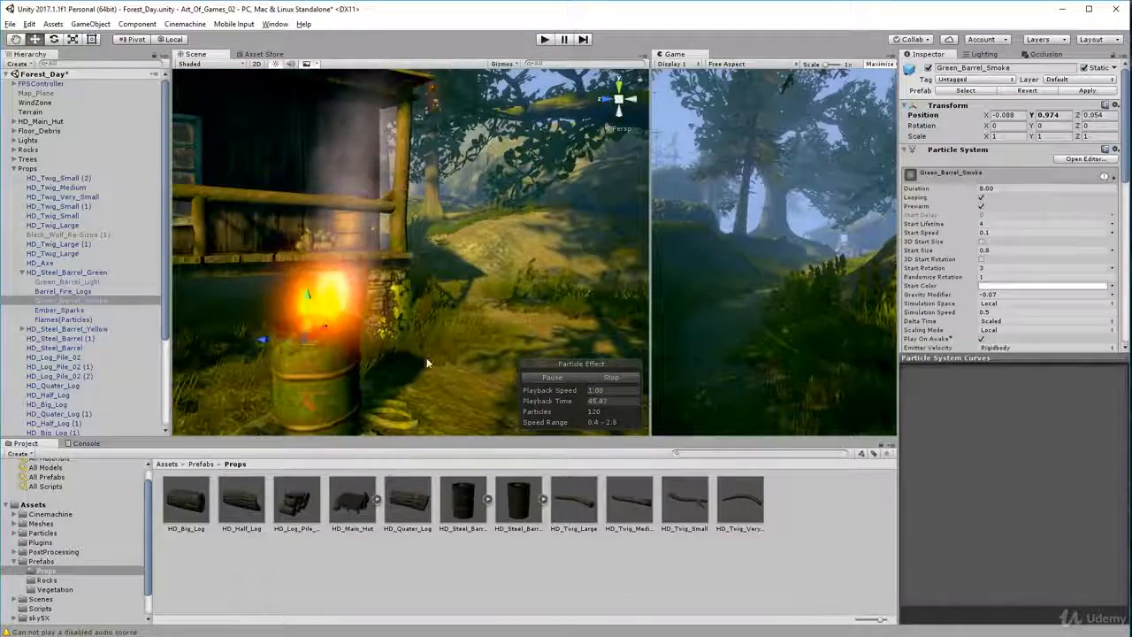
alt+drag(427, 362, 368, 330)
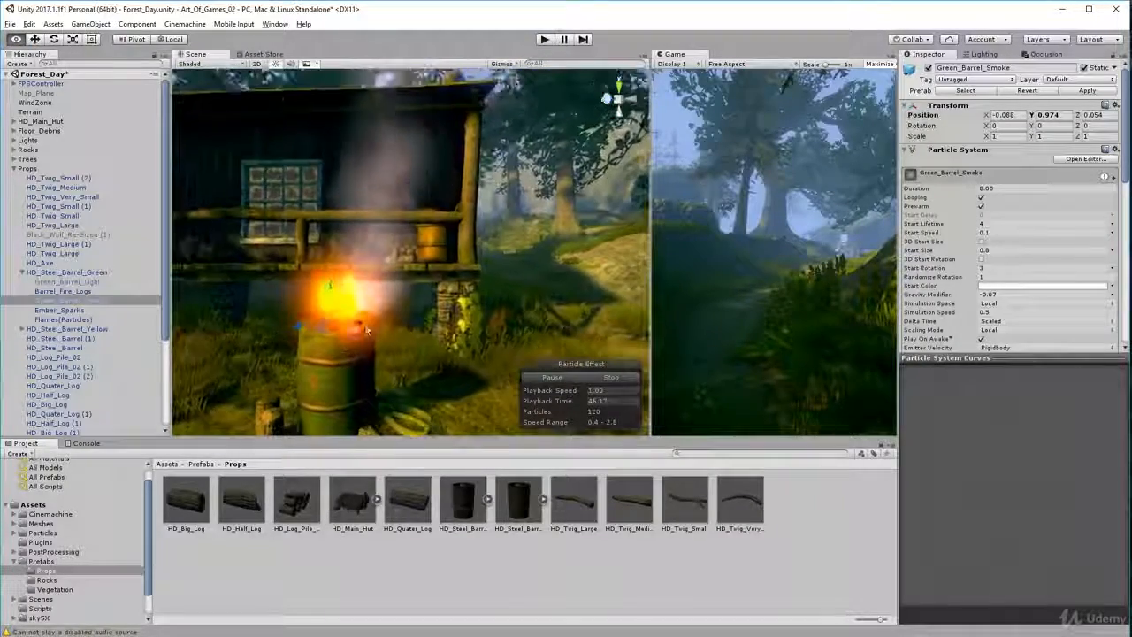
Look through Green_Barrel_Smoke's particle modules and examine its smoke above the barrel flames from several angles and distances
scroll(966, 251, down, 10)
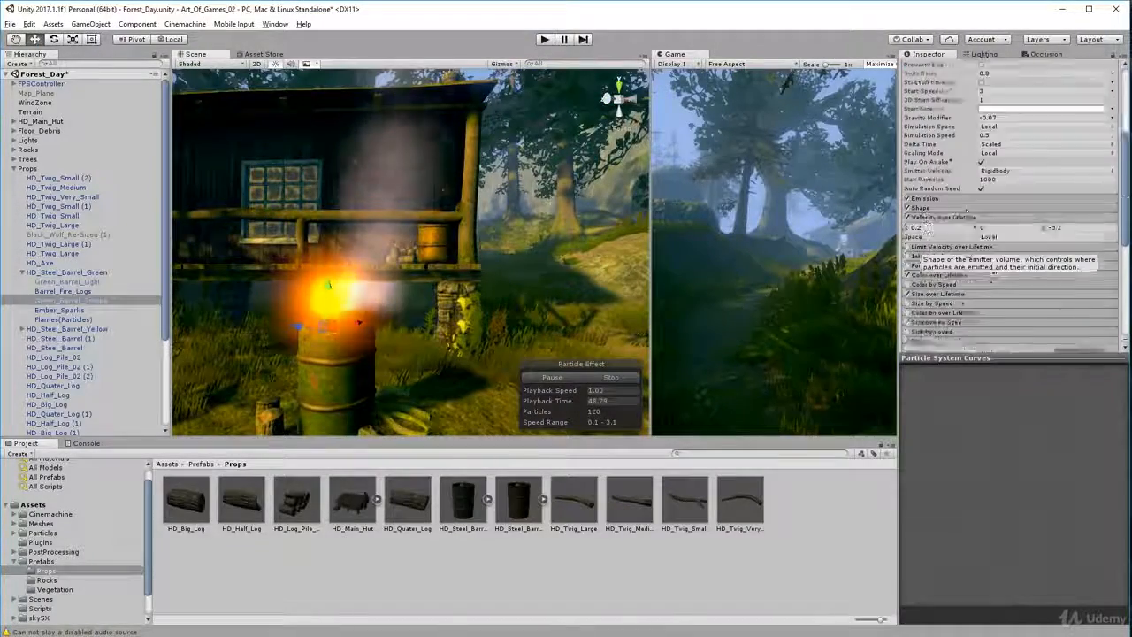
scroll(974, 267, down, 5)
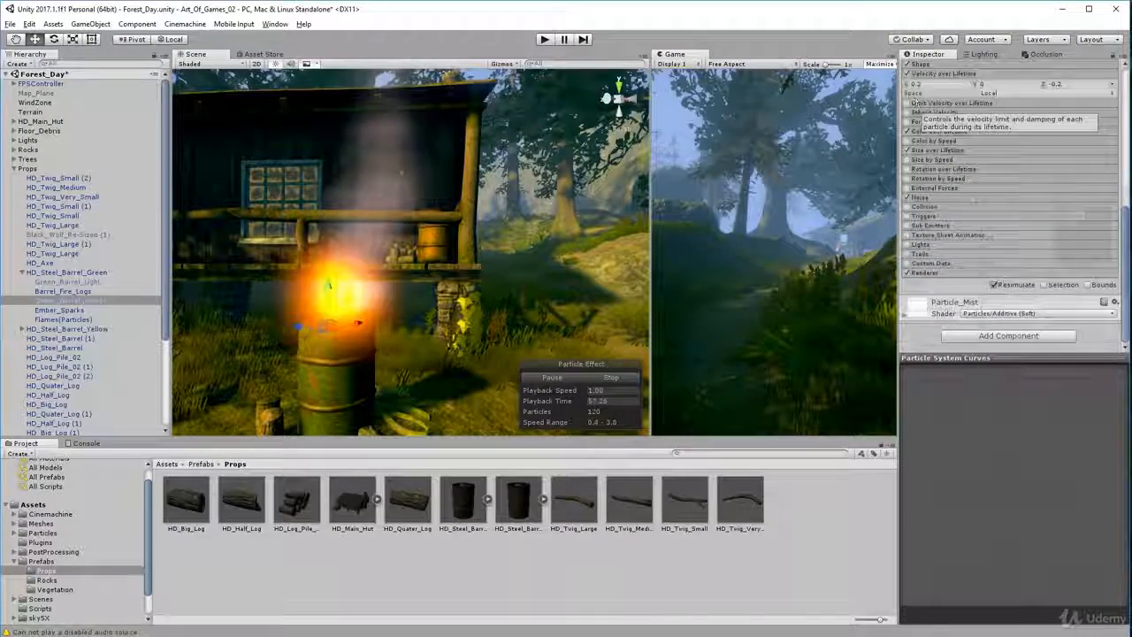
scroll(1054, 164, up, 10)
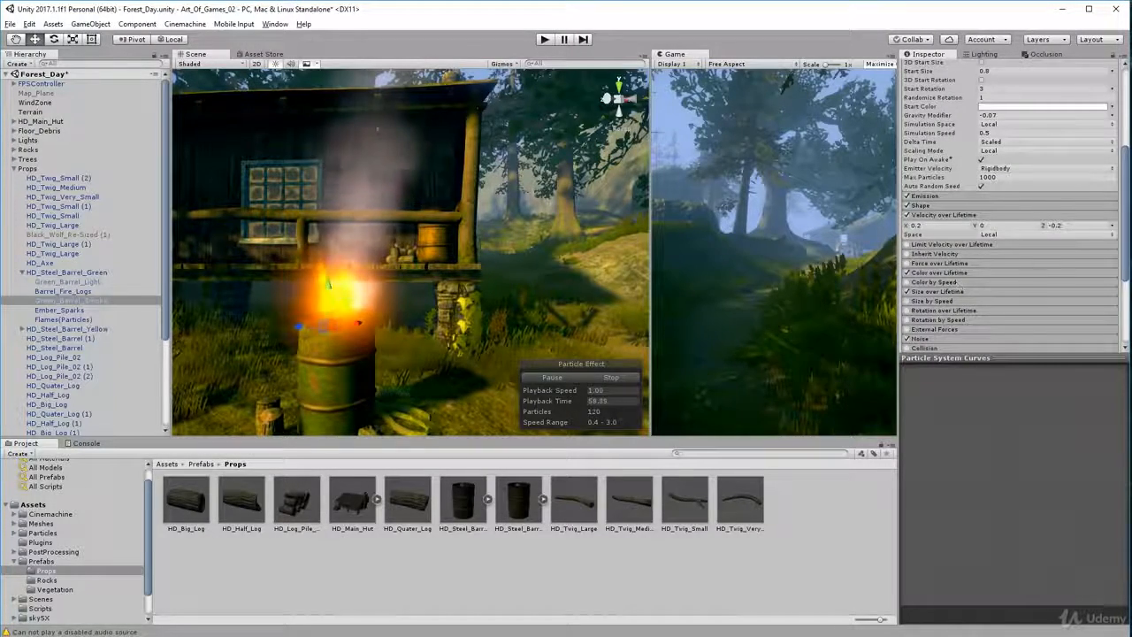
scroll(992, 252, up, 3)
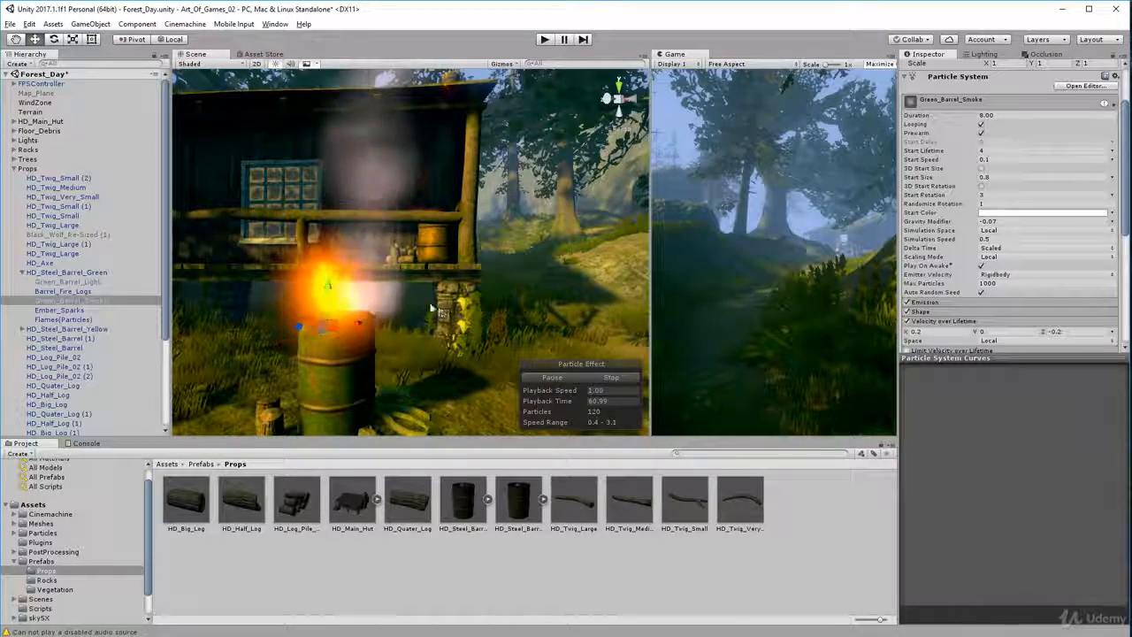
mouse_move(522, 285)
alt+mouse_down()
mouse_move(370, 311)
mouse_move(367, 331)
alt+mouse_up()
scroll(366, 308, up, 3)
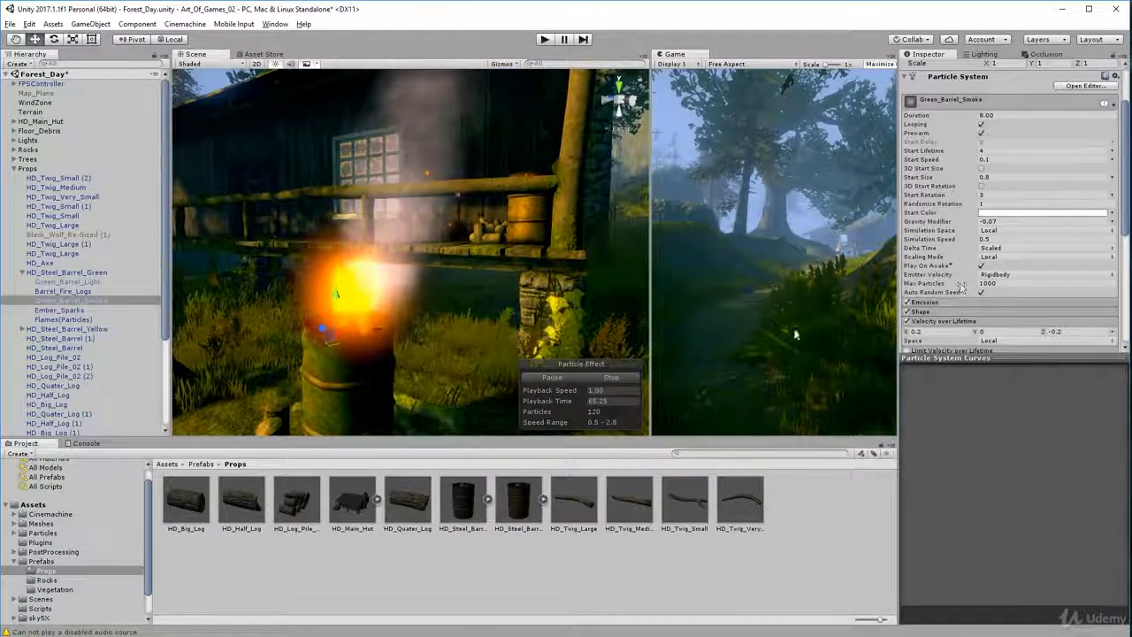
alt+drag(435, 396, 531, 403)
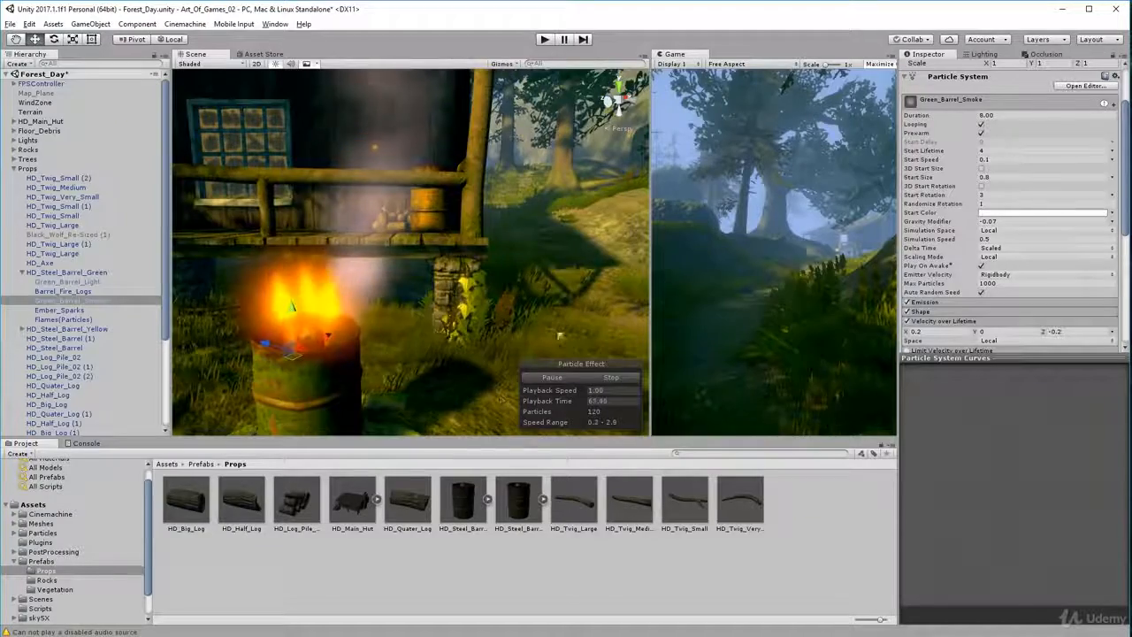
alt+drag(559, 336, 375, 358)
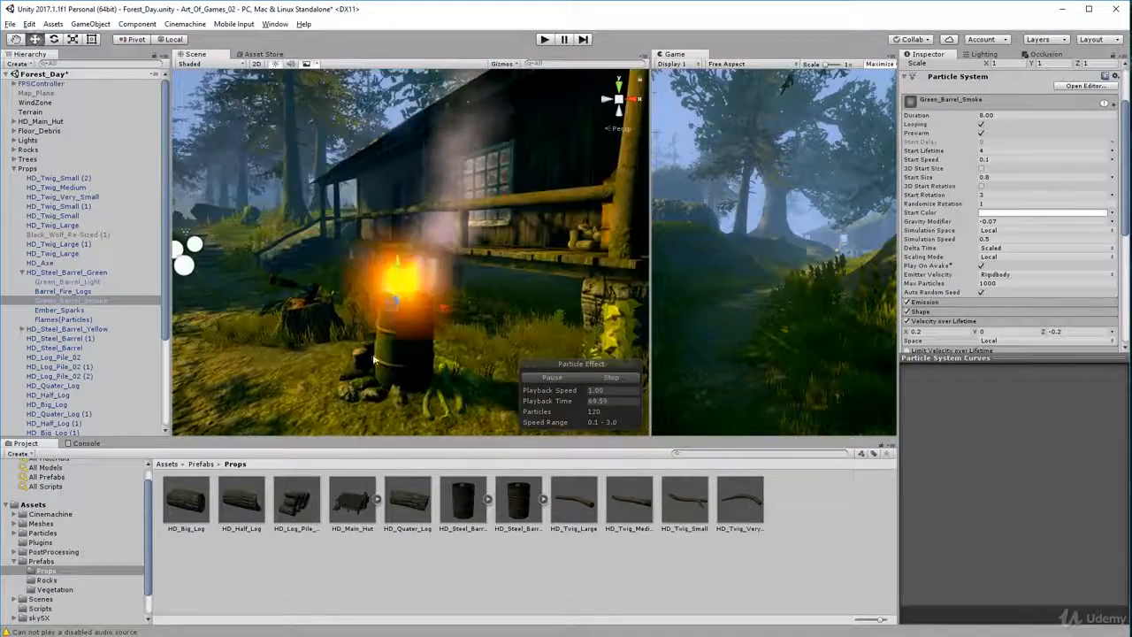
scroll(371, 359, up, 3)
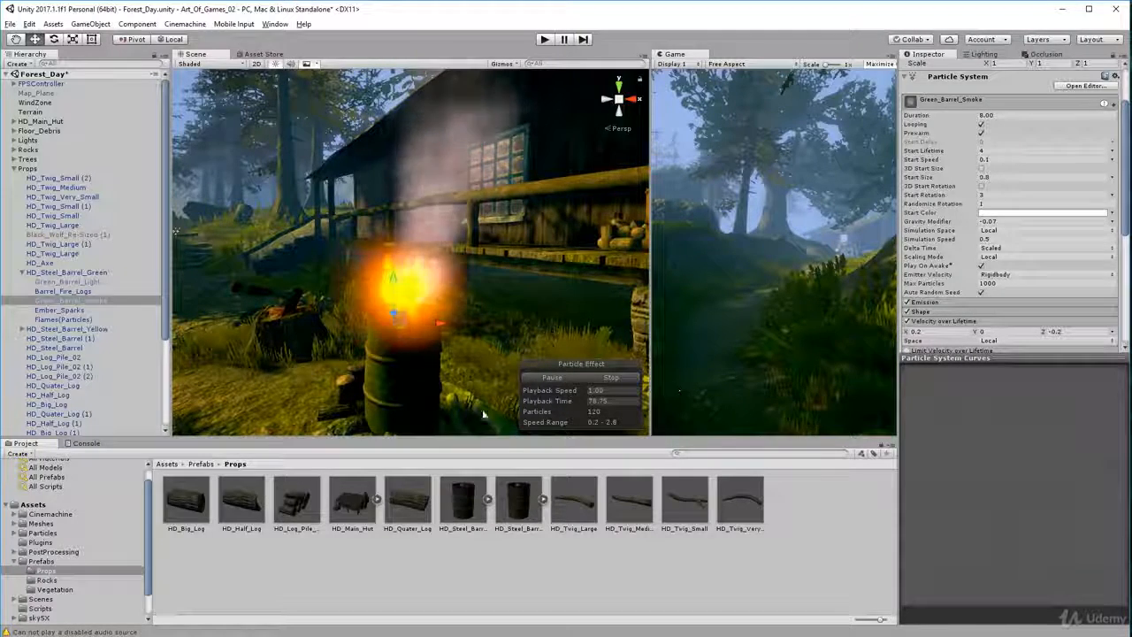
mouse_move(414, 354)
alt+mouse_down()
mouse_move(448, 326)
mouse_move(620, 364)
alt+mouse_up()
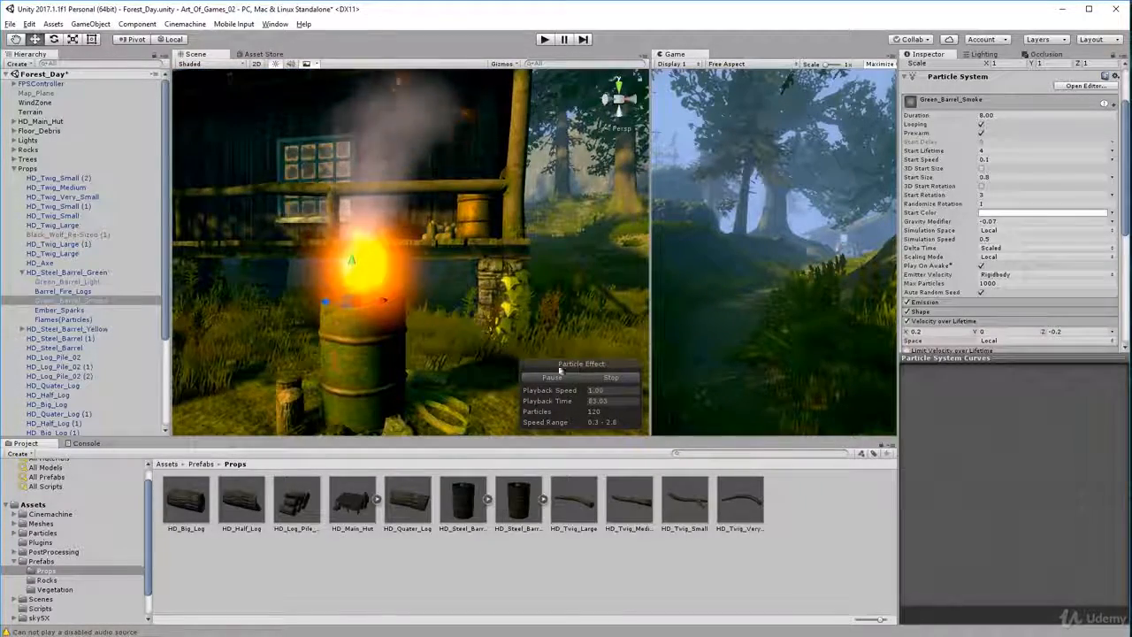
Inspect the Renderer settings of Green_Barrel_Smoke, including its material and sort mode
scroll(961, 252, down, 4)
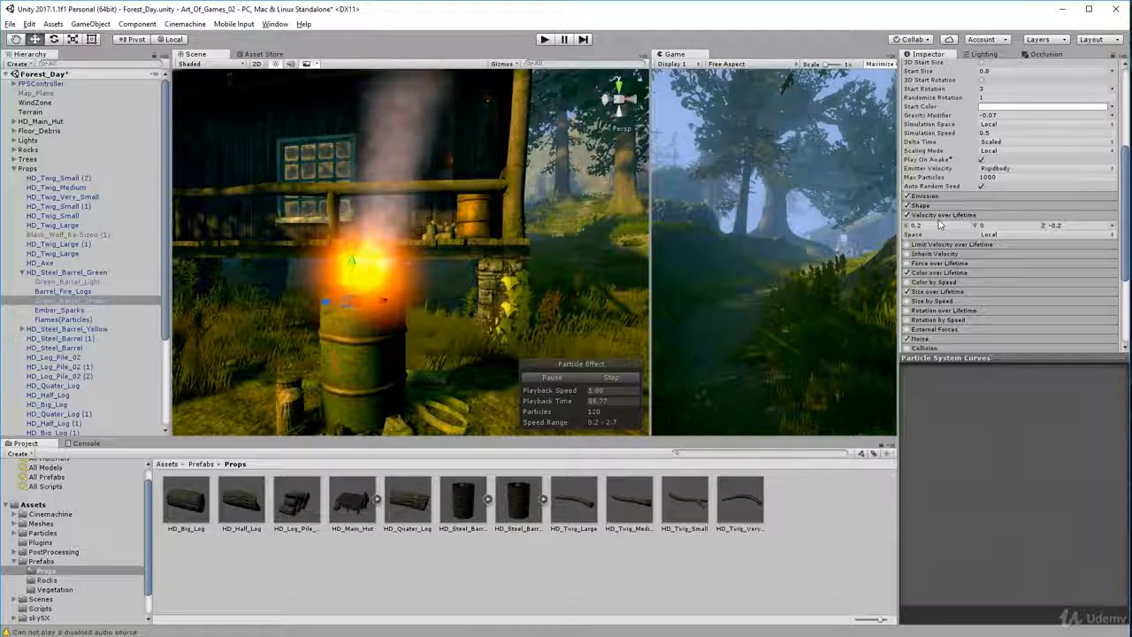
scroll(940, 225, down, 5)
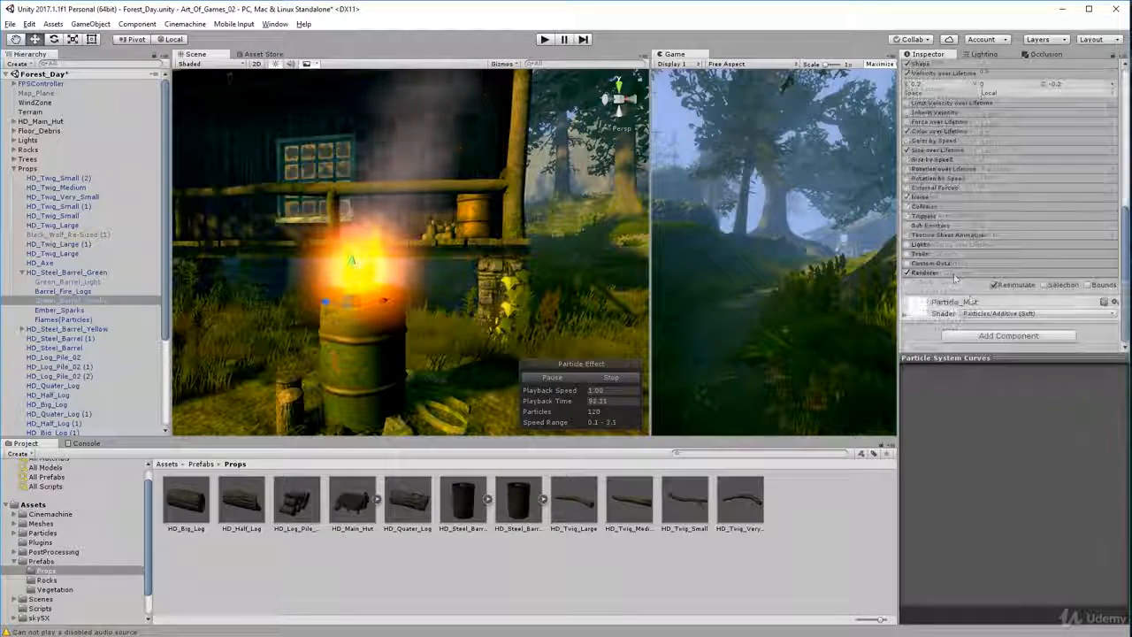
click(952, 273)
scroll(954, 288, down, 4)
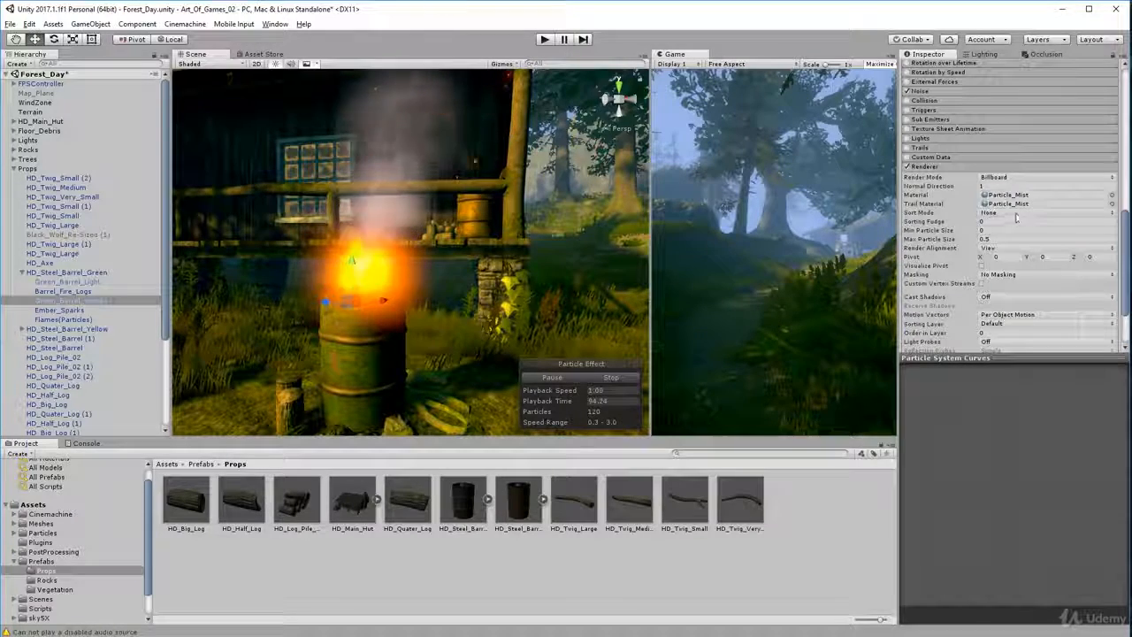
click(961, 167)
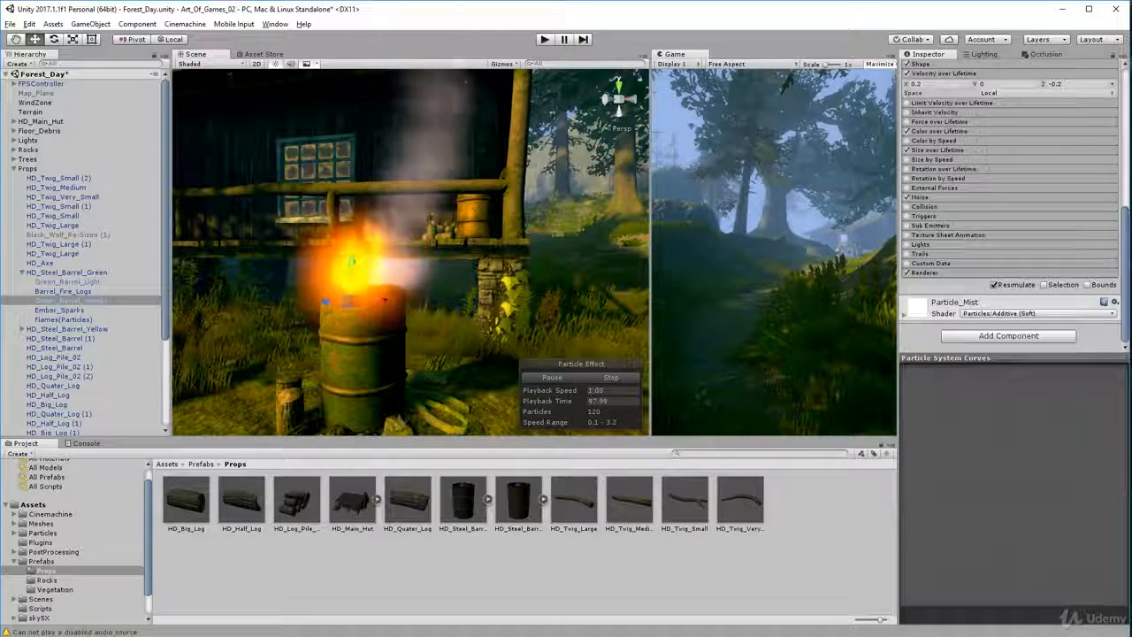
Select the green barrel's Ember_Sparks, review its main particle settings, and view the sparks rising in front of the hut
click(140, 311)
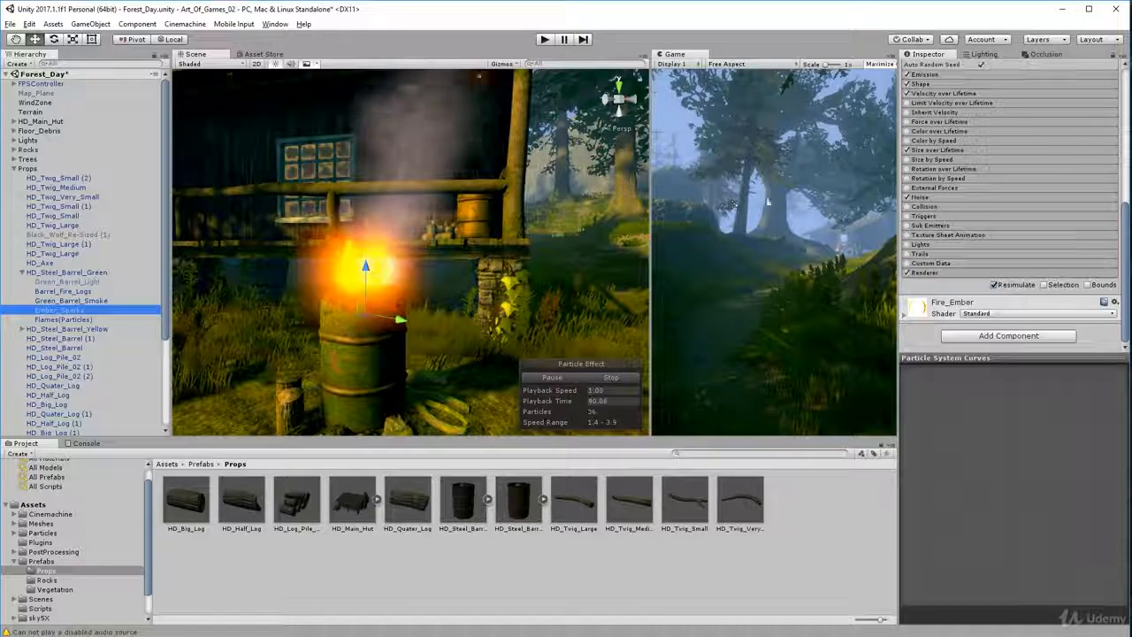
scroll(967, 198, up, 4)
scroll(967, 198, up, 5)
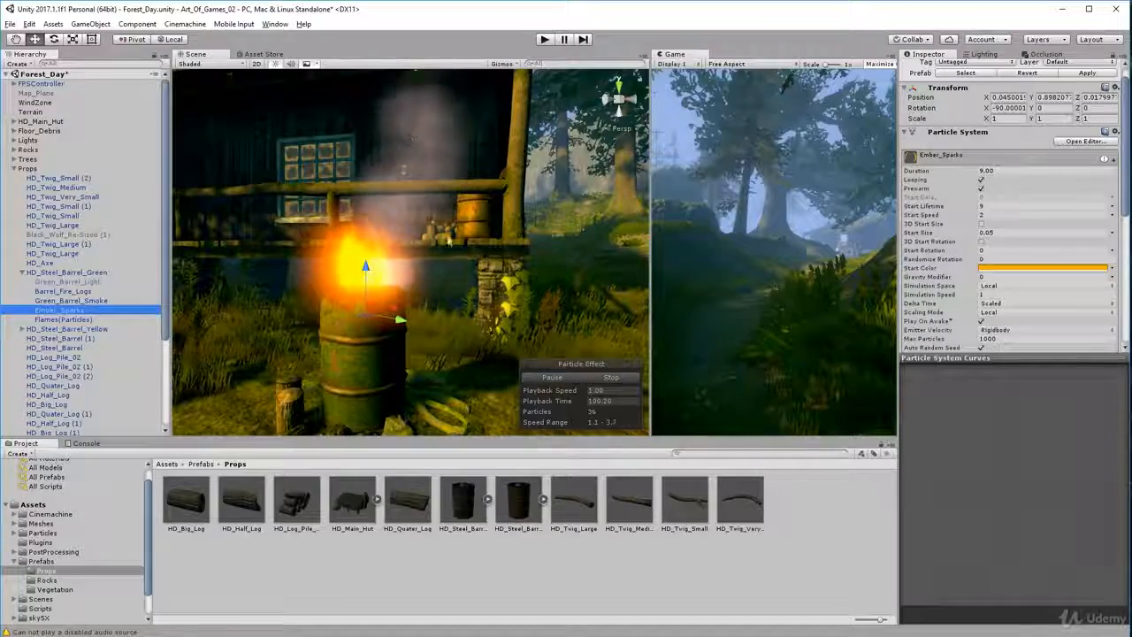
scroll(456, 268, down, 4)
mouse_move(464, 269)
alt+mouse_down()
mouse_move(687, 273)
mouse_move(421, 206)
alt+mouse_up()
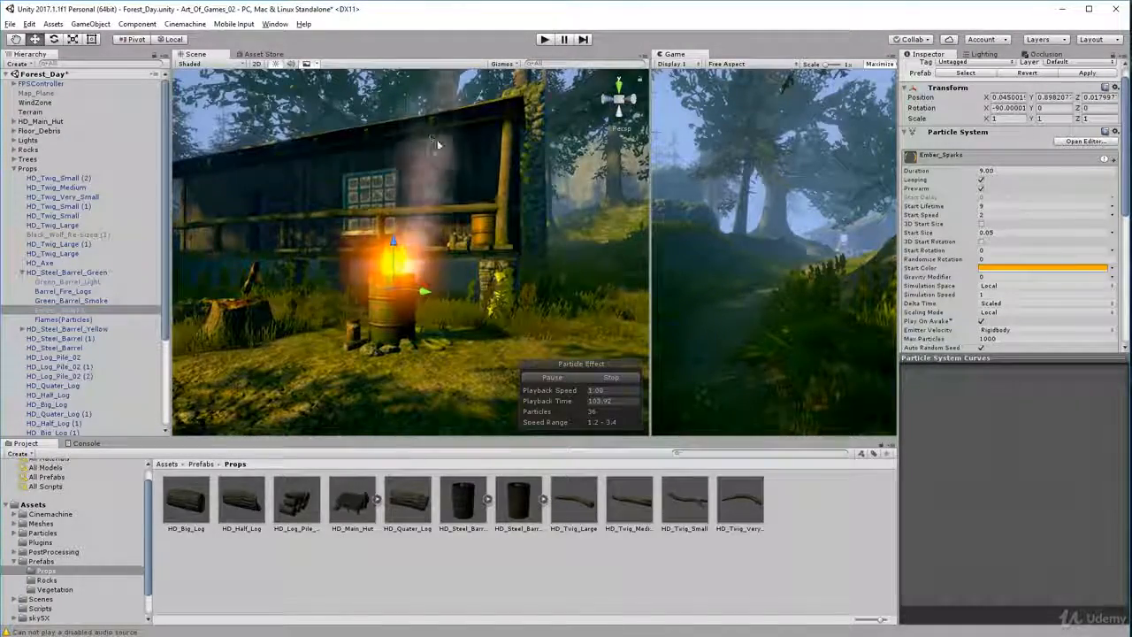
scroll(460, 173, up, 2)
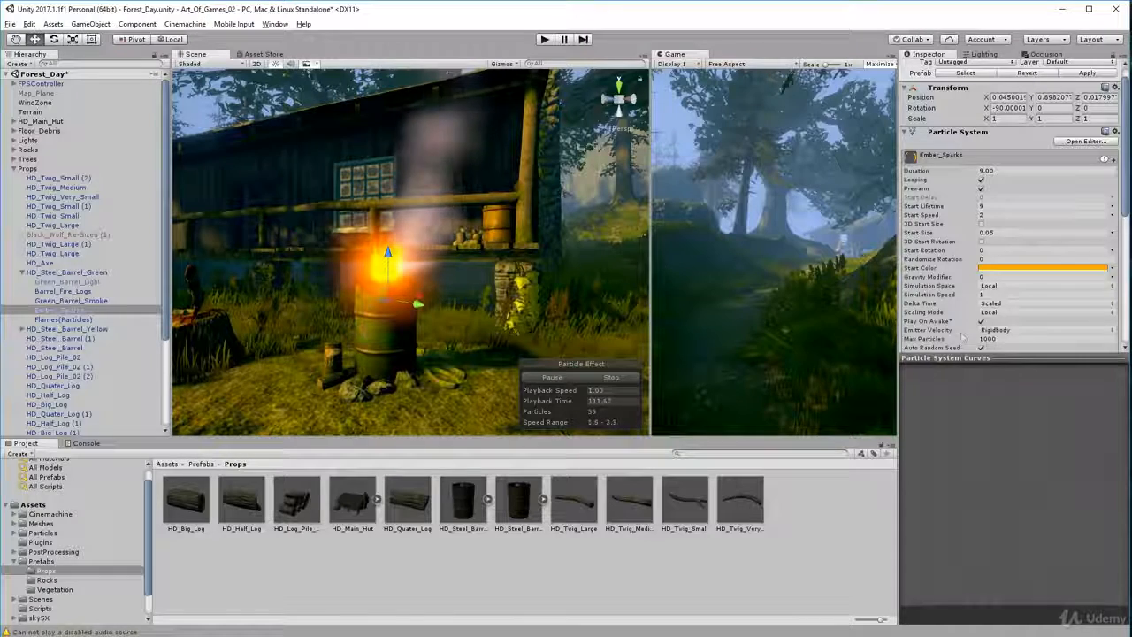
Set the Max Particles of Ember_Sparks to 500
scroll(998, 318, down, 2)
click(987, 304)
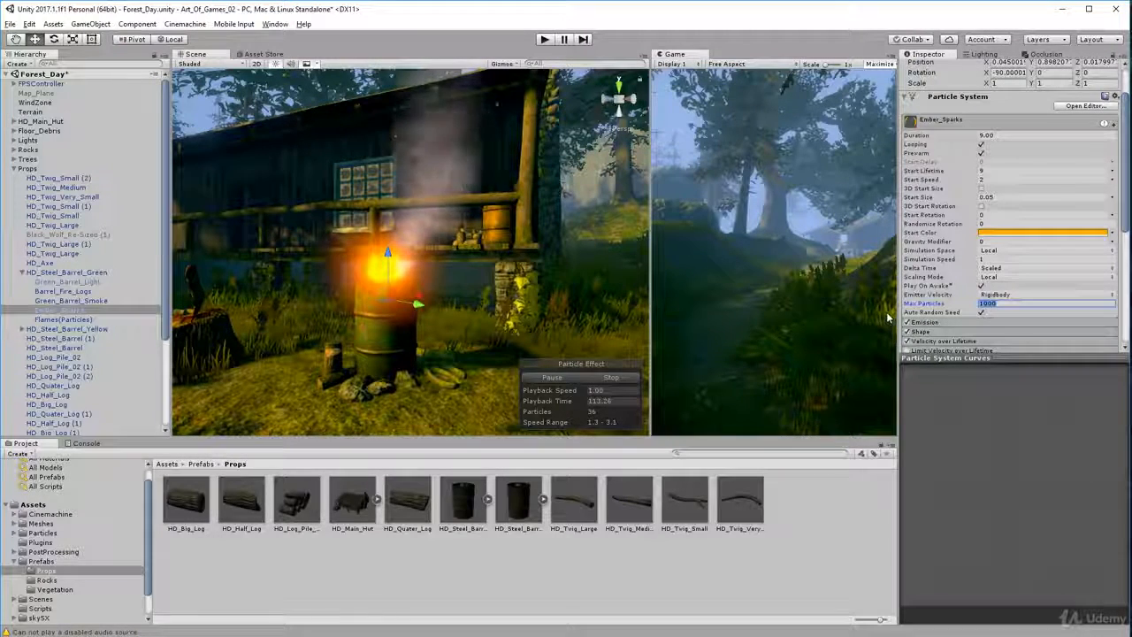
text(500)
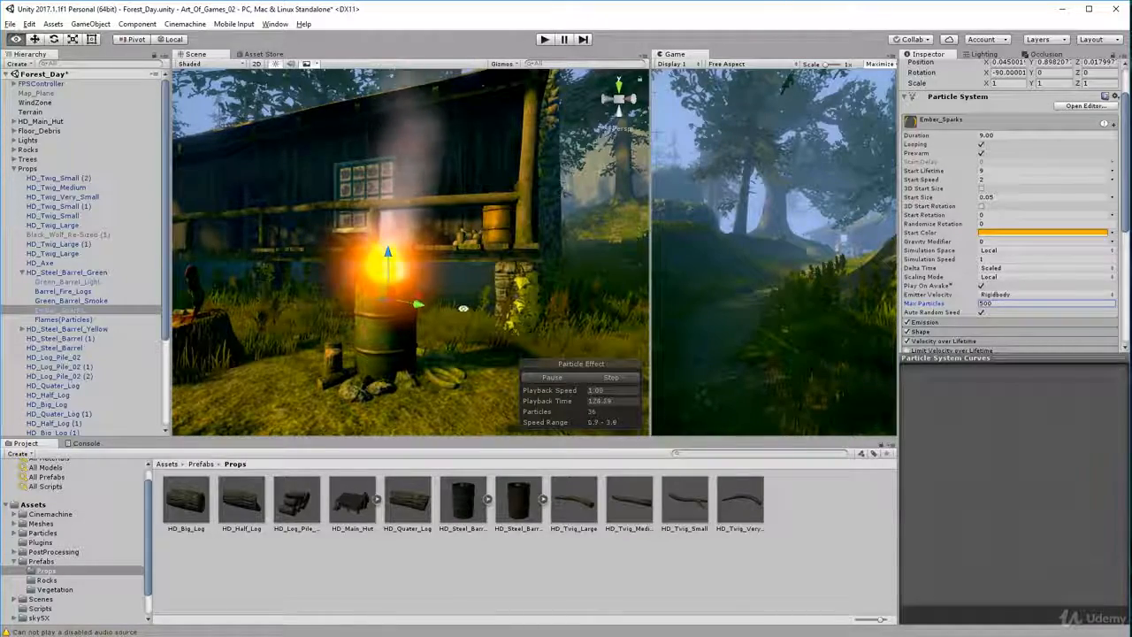
Examine the ember sparks above the green barrel from different angles and distances around the hut
mouse_move(495, 282)
alt+mouse_down()
mouse_move(660, 336)
mouse_move(450, 184)
alt+mouse_up()
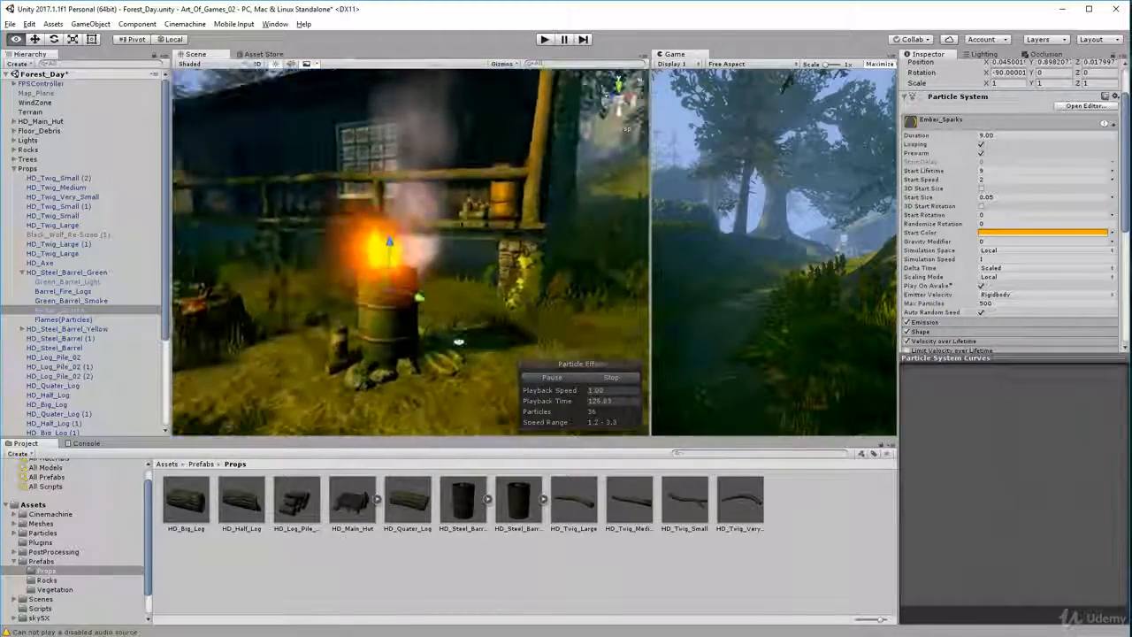
scroll(434, 212, down, 5)
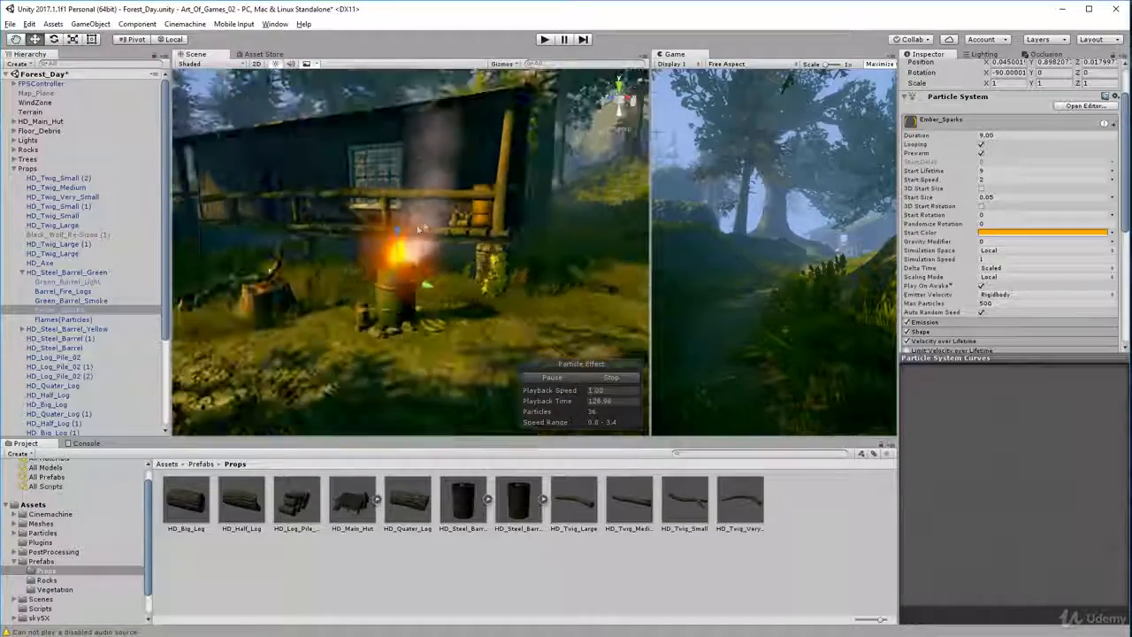
mouse_move(422, 230)
alt+mouse_down()
mouse_move(482, 211)
mouse_move(553, 106)
mouse_move(597, 113)
mouse_move(630, 96)
mouse_move(522, 503)
mouse_move(523, 534)
mouse_move(550, 566)
alt+mouse_up()
mouse_move(454, 400)
alt+mouse_down()
mouse_move(409, 180)
mouse_move(512, 300)
mouse_move(432, 175)
mouse_move(460, 168)
mouse_move(351, 218)
alt+mouse_up()
right_drag(351, 217, 349, 215)
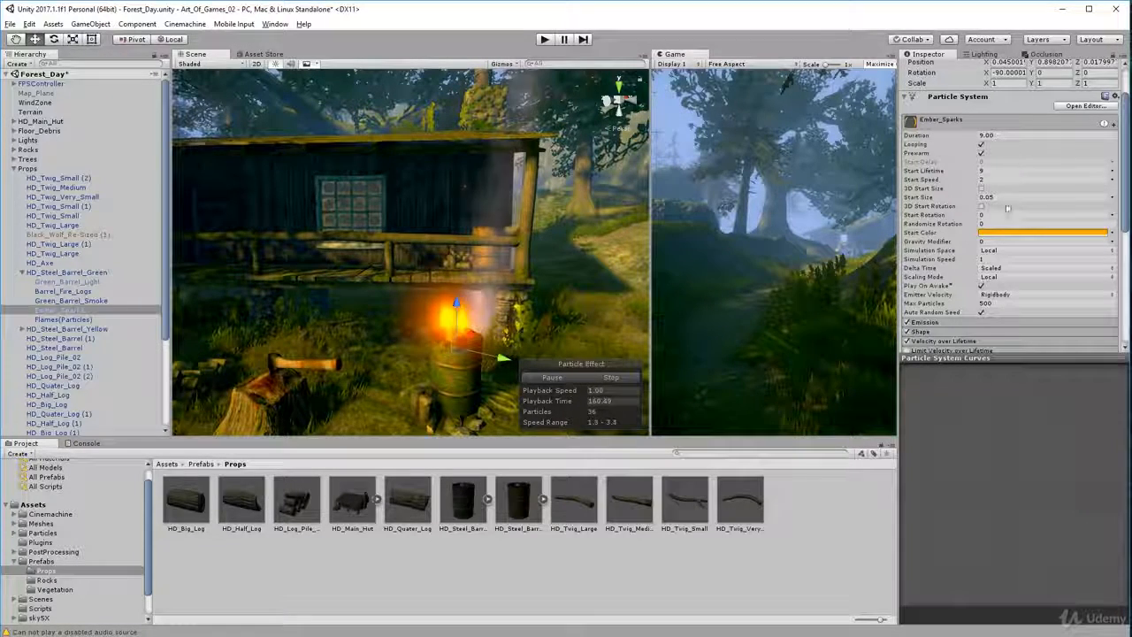
middle_drag(486, 366, 446, 340)
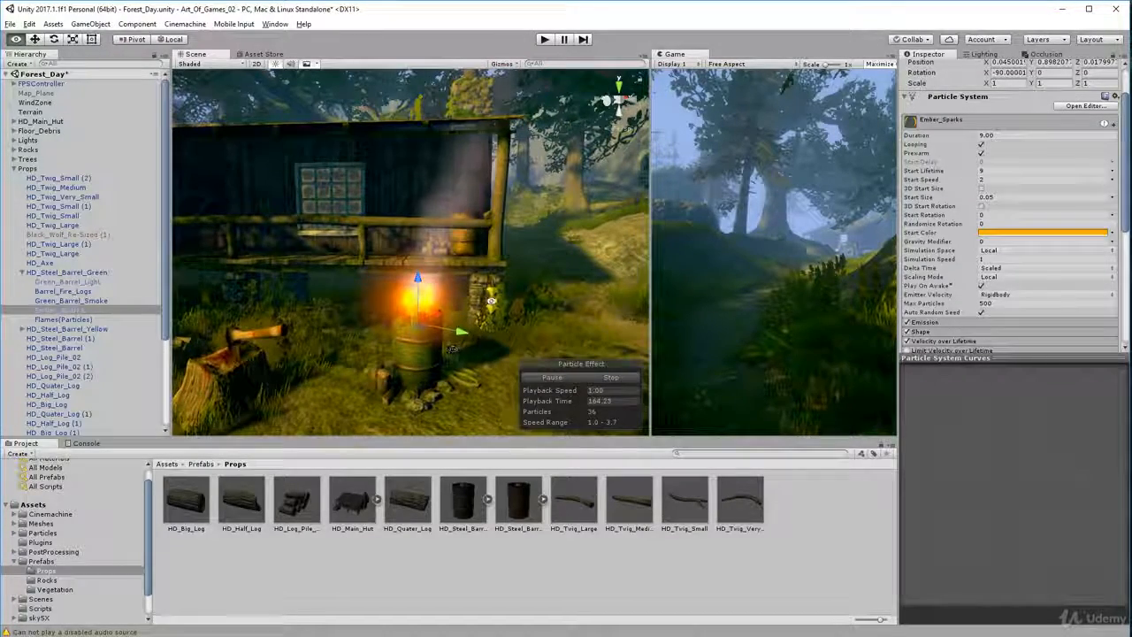
alt+drag(447, 341, 529, 331)
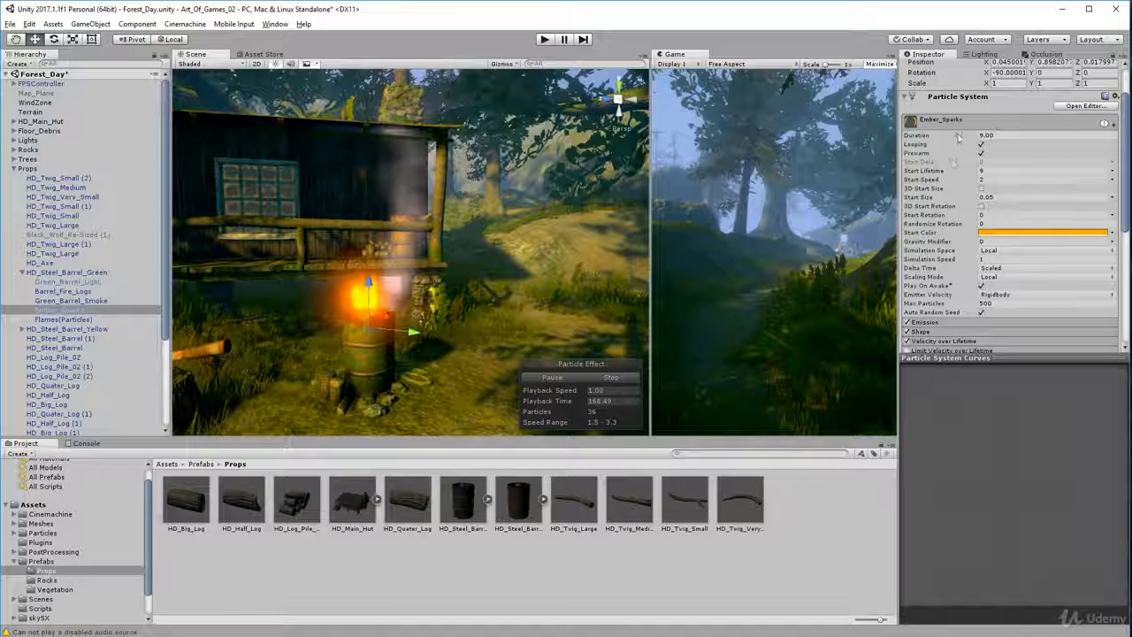
Review which particle modules Ember_Sparks uses, observe the sparks against the hut, and inspect the Noise module's settings
scroll(969, 316, down, 3)
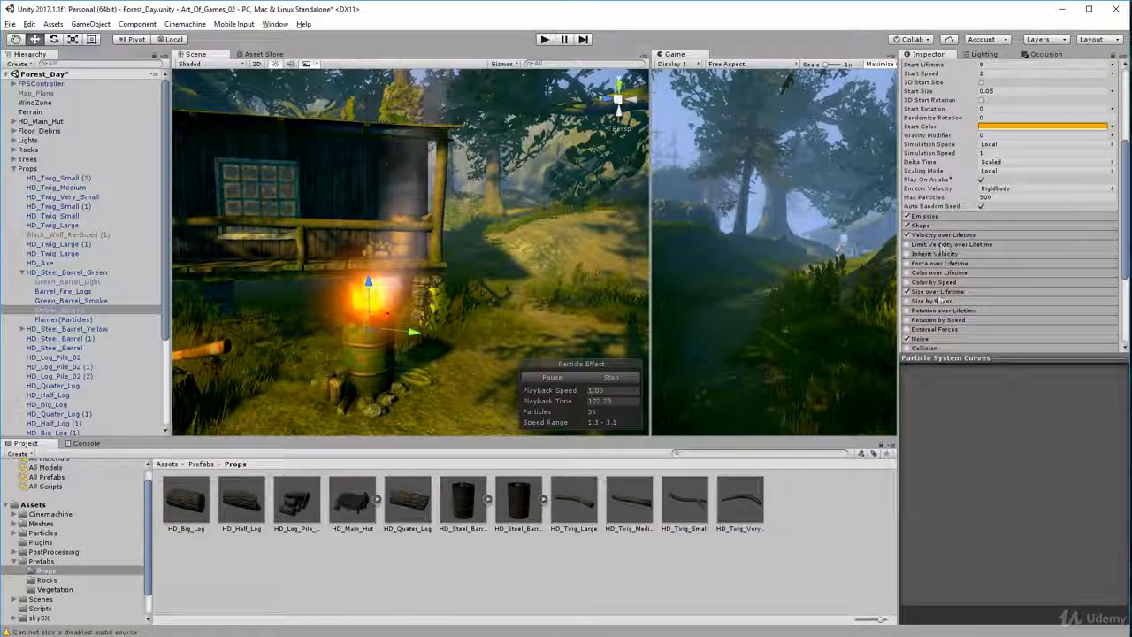
scroll(938, 307, down, 2)
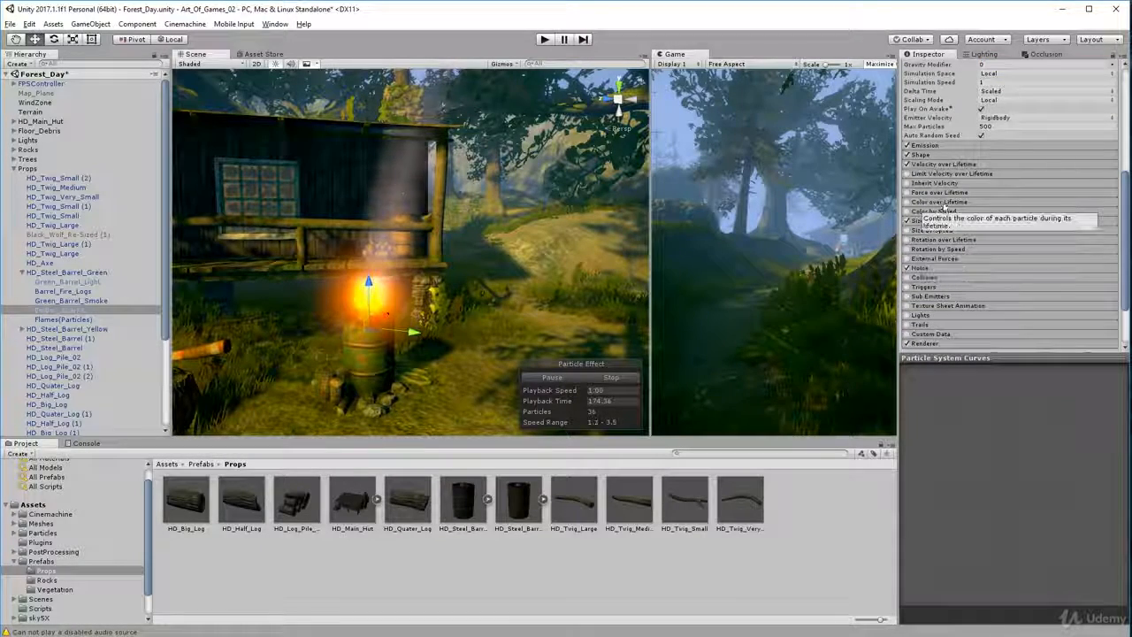
scroll(934, 208, down, 2)
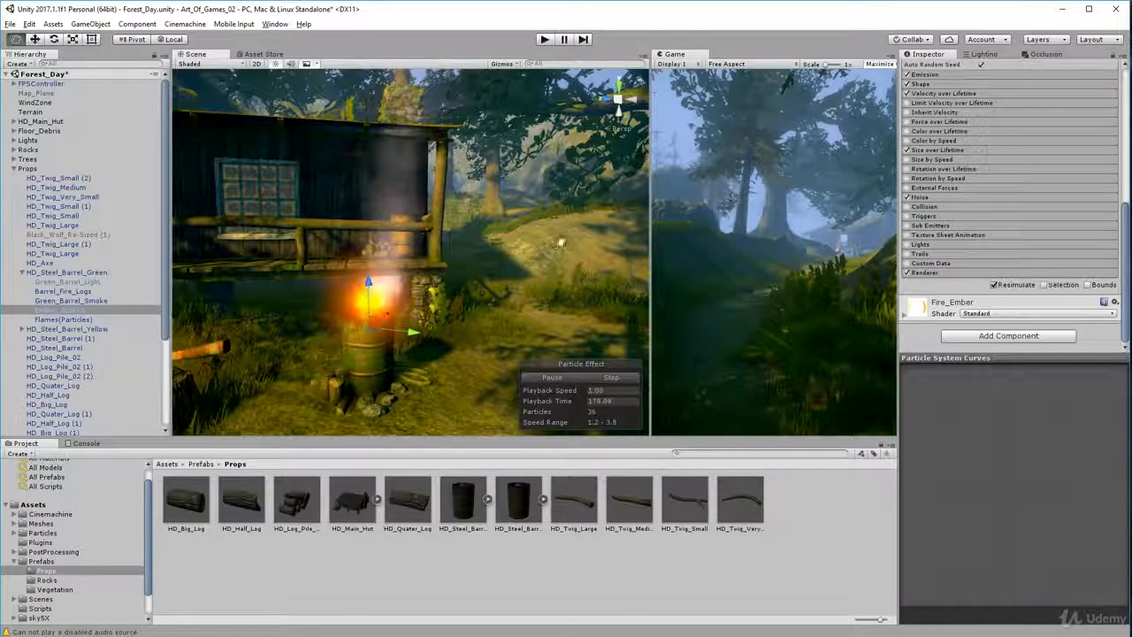
right_drag(560, 244, 557, 231)
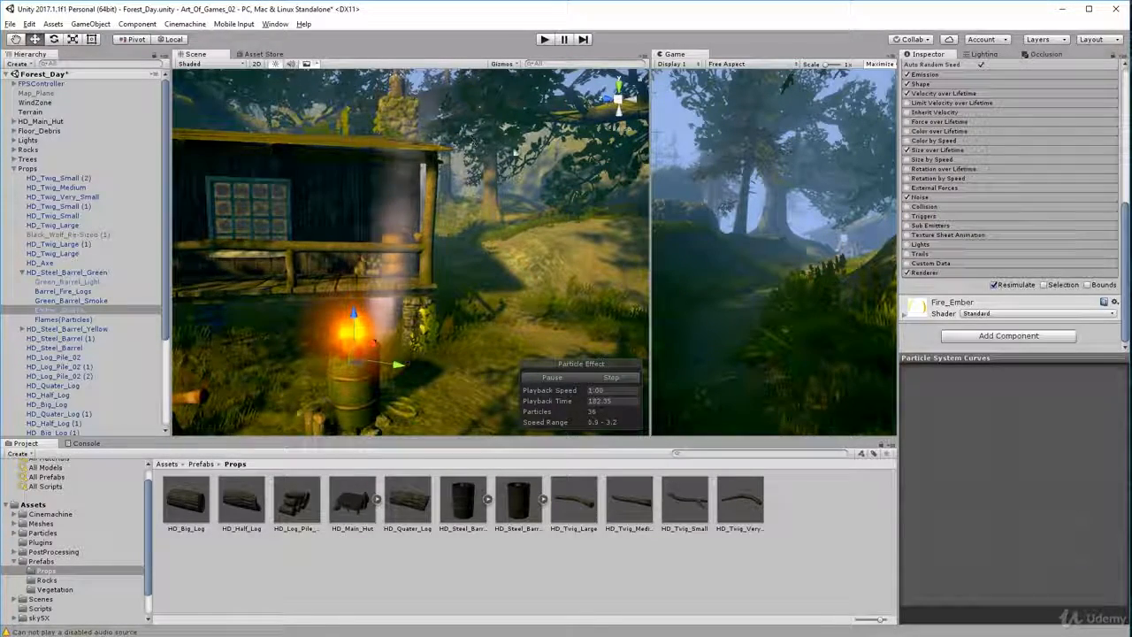
right_drag(400, 196, 409, 175)
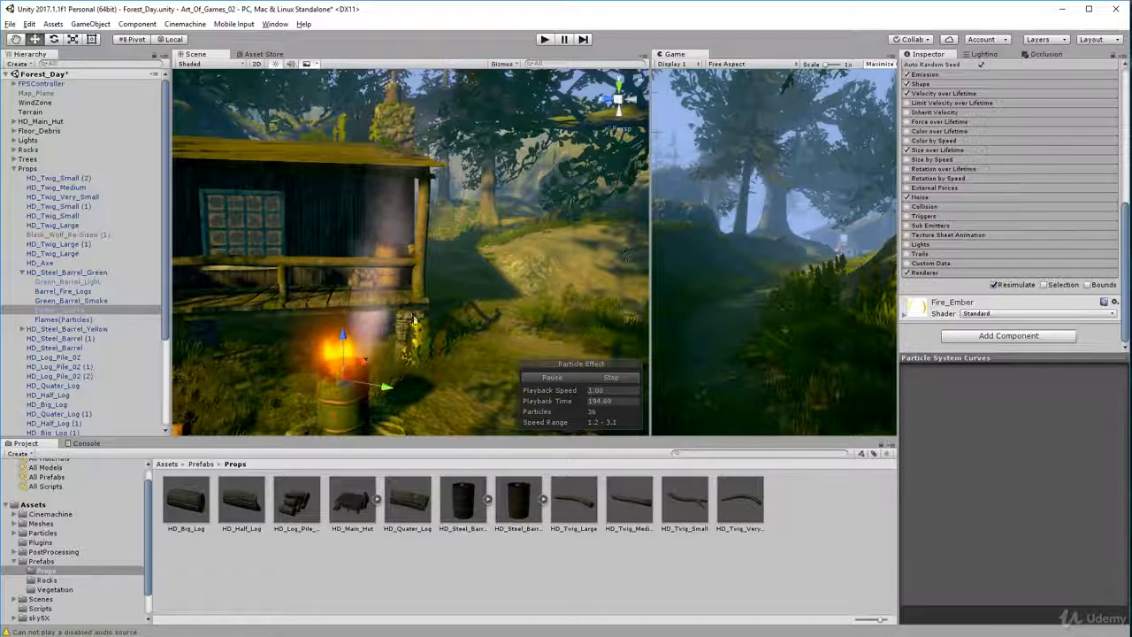
click(937, 197)
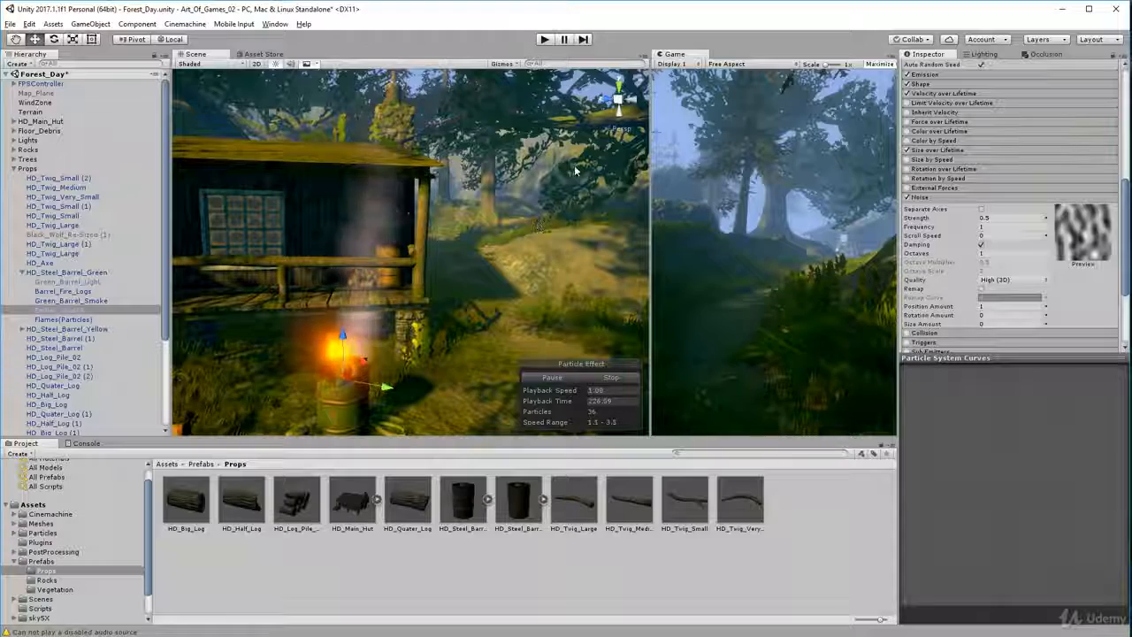
click(968, 198)
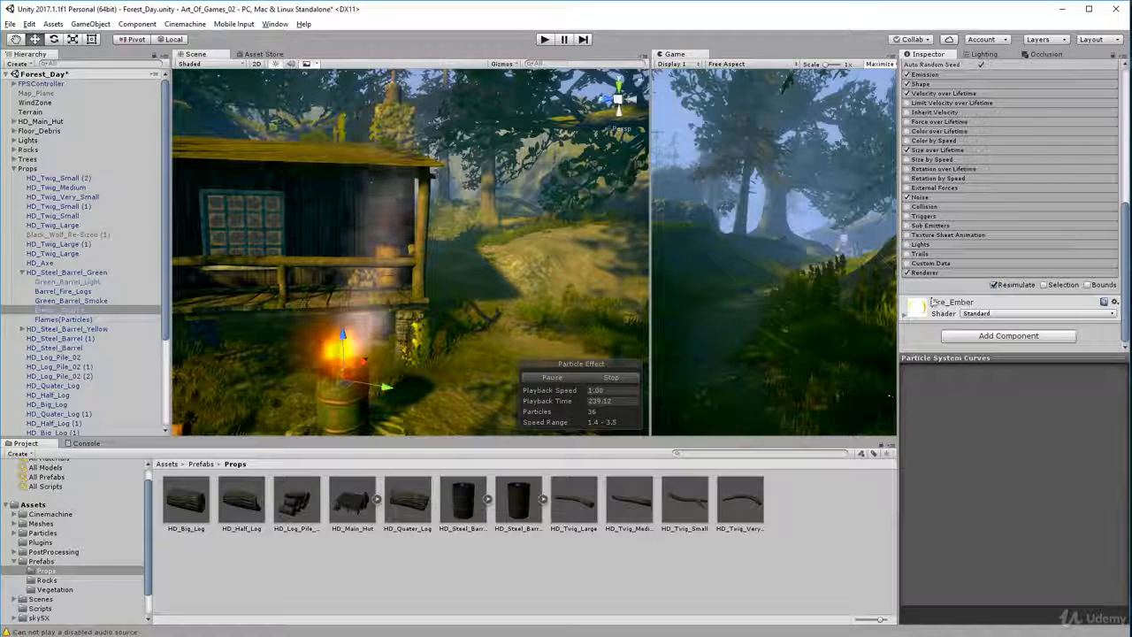
Find the Fire_Ember material in the project's Particles folder and examine its rendering mode, albedo and emission settings
click(58, 543)
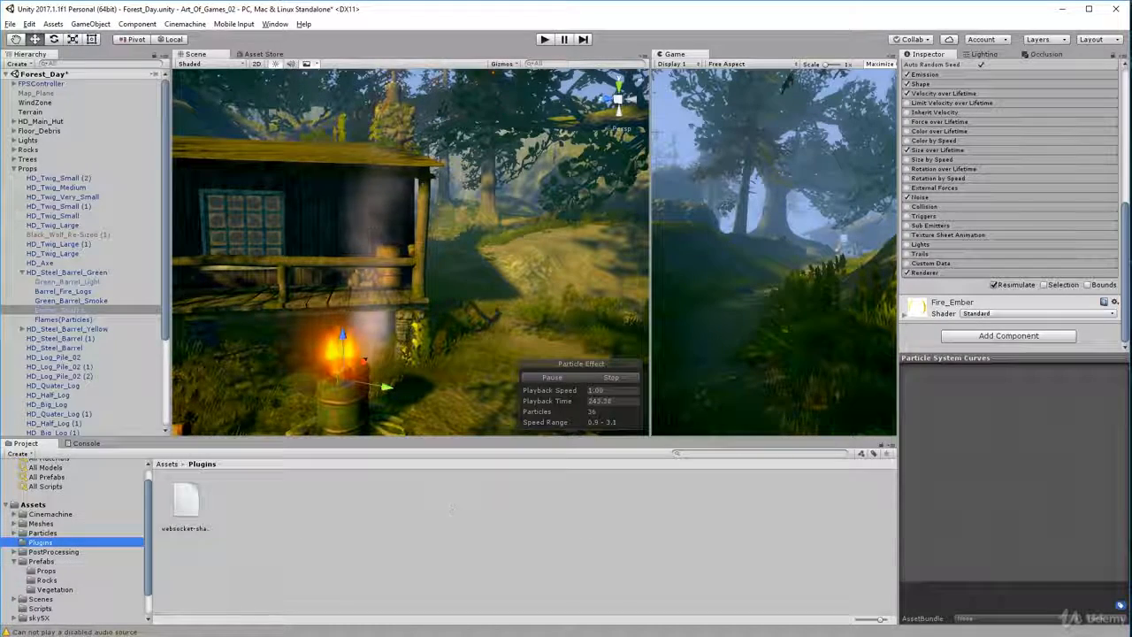
click(41, 533)
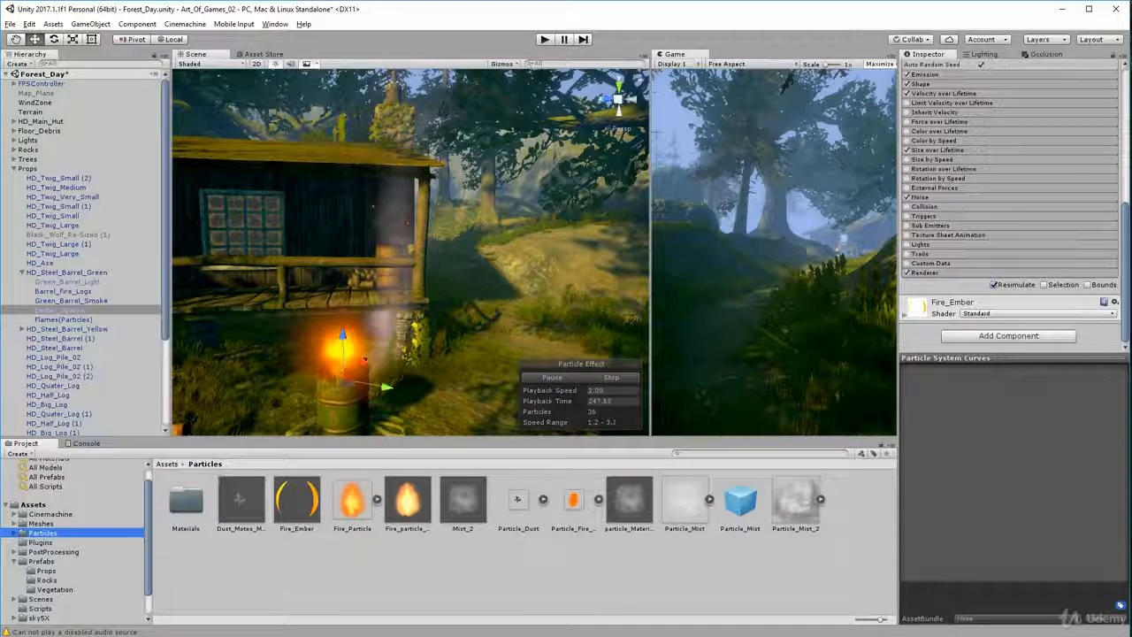
click(306, 518)
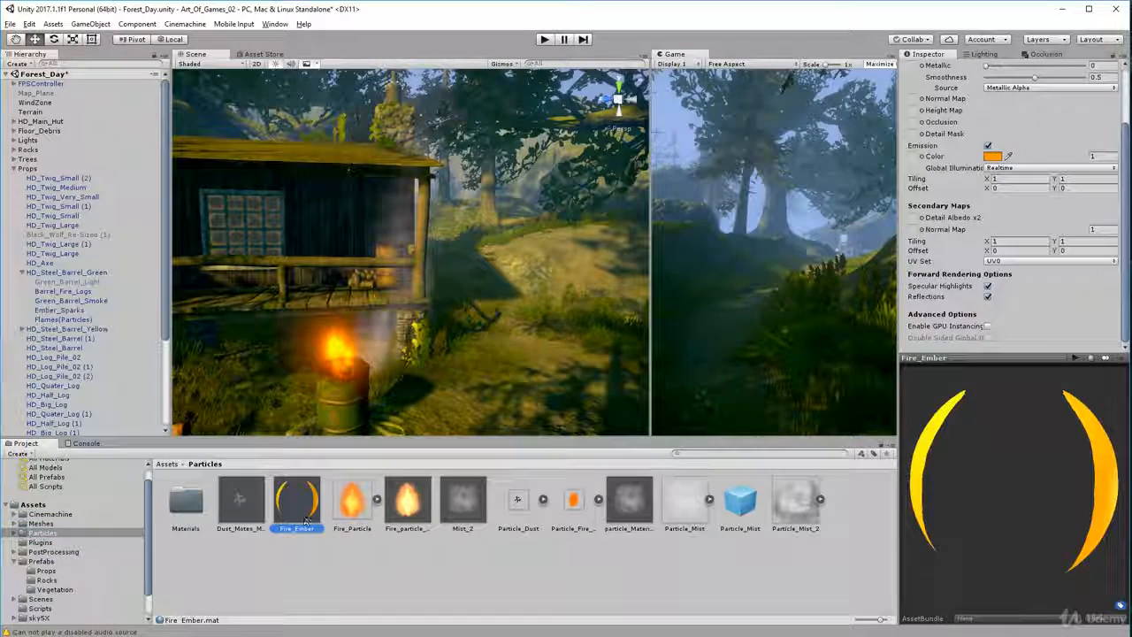
scroll(1033, 101, up, 3)
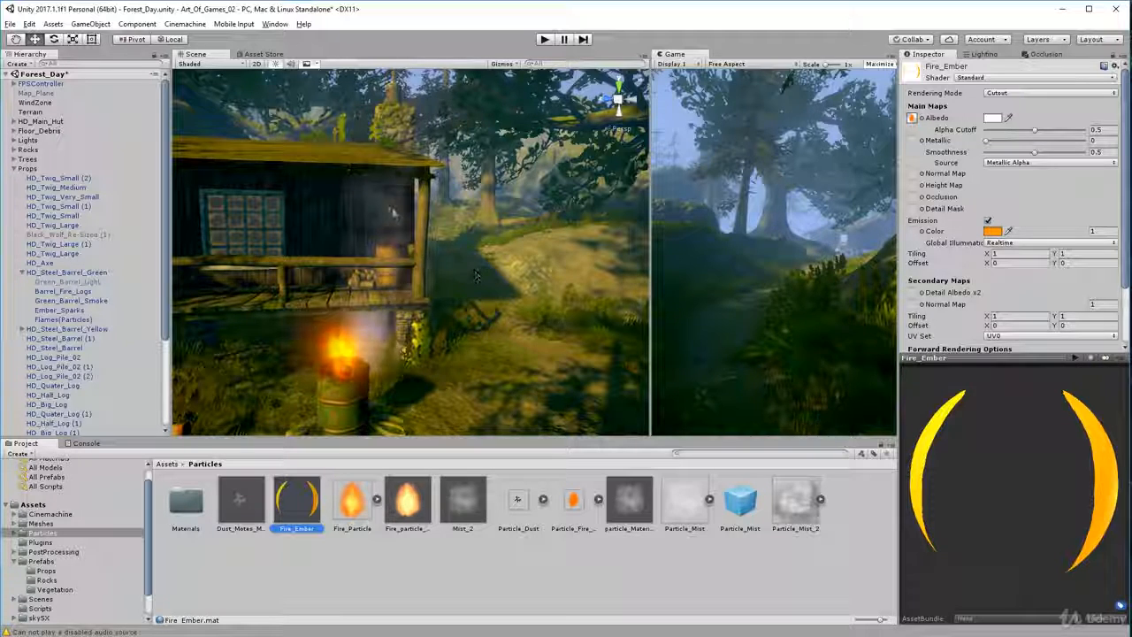
Inspect the Green_Barrel_Smoke particle settings and the Fire_Ember material, and select the green steel barrel in the scene
click(410, 113)
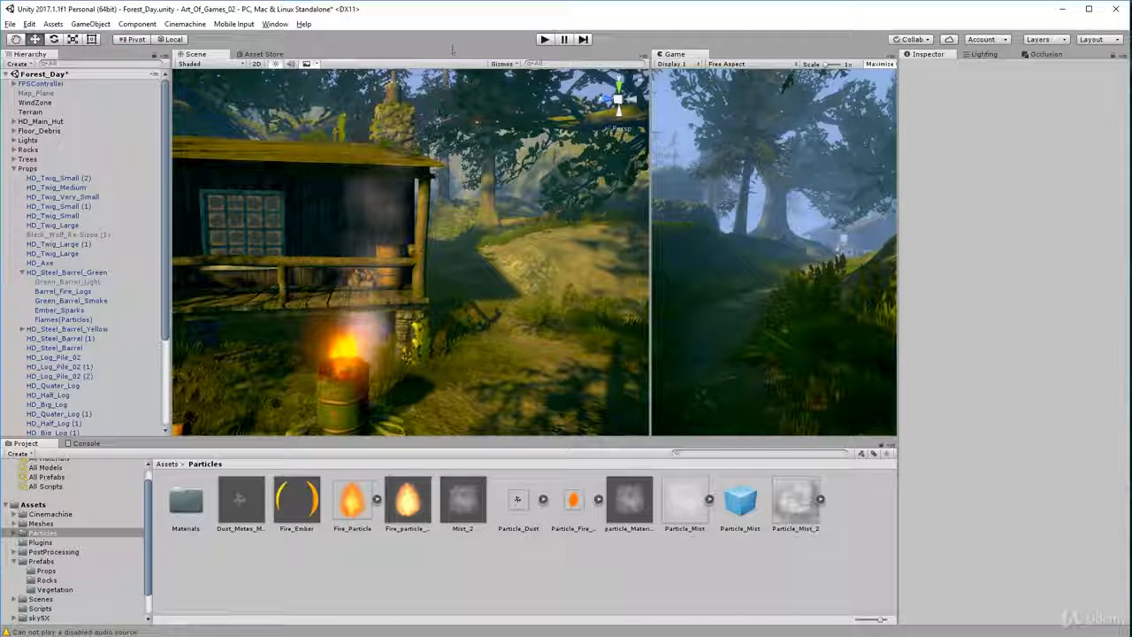
click(51, 300)
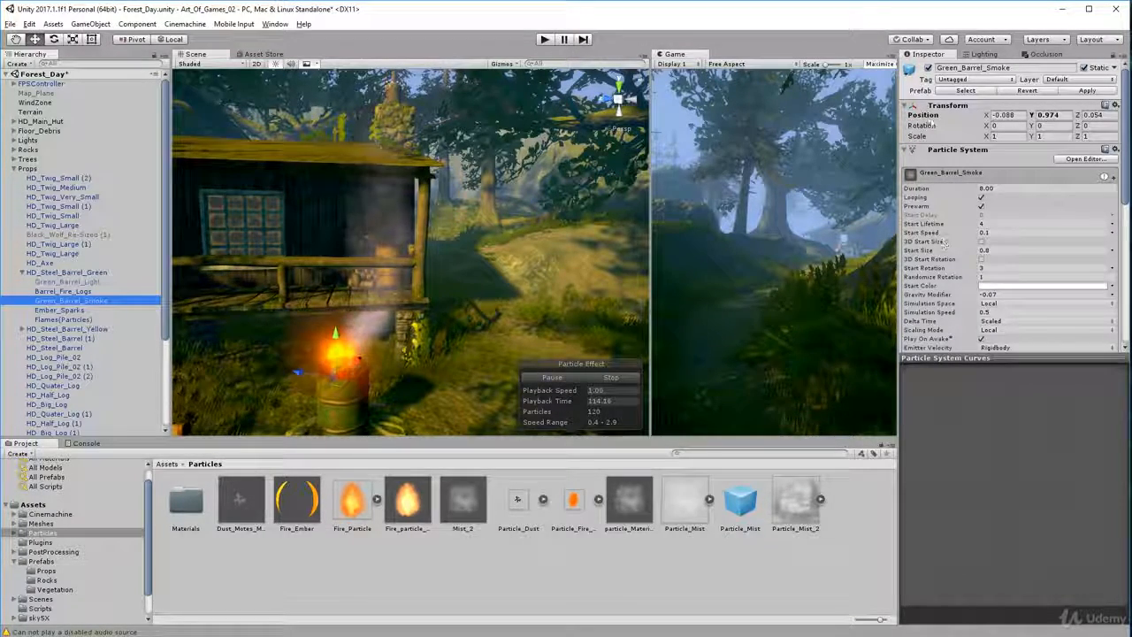
click(299, 509)
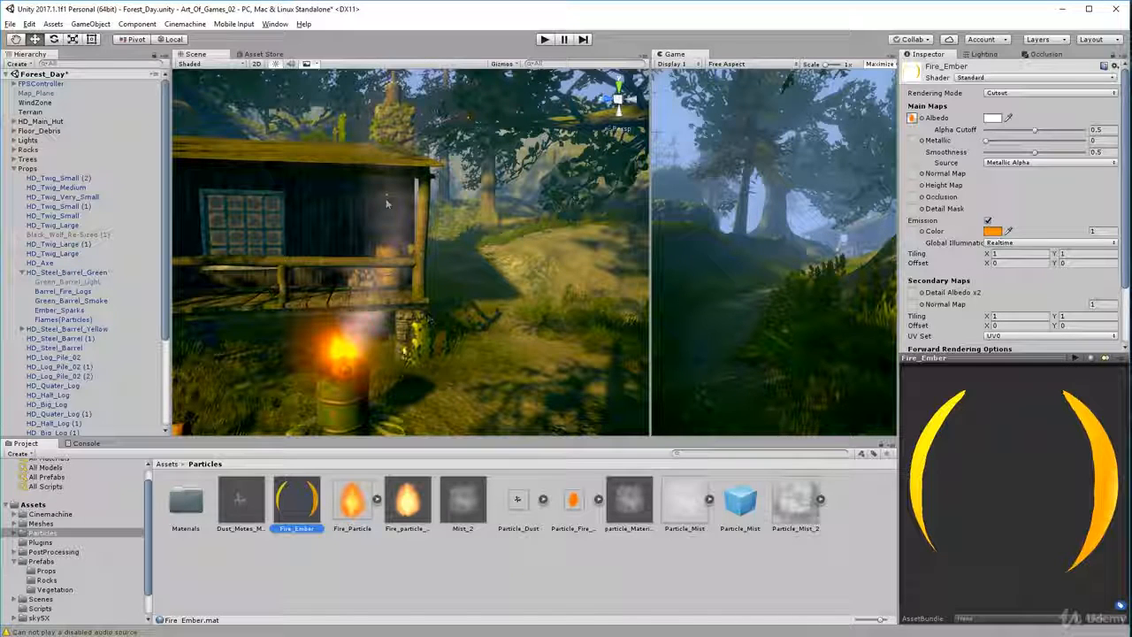
click(343, 377)
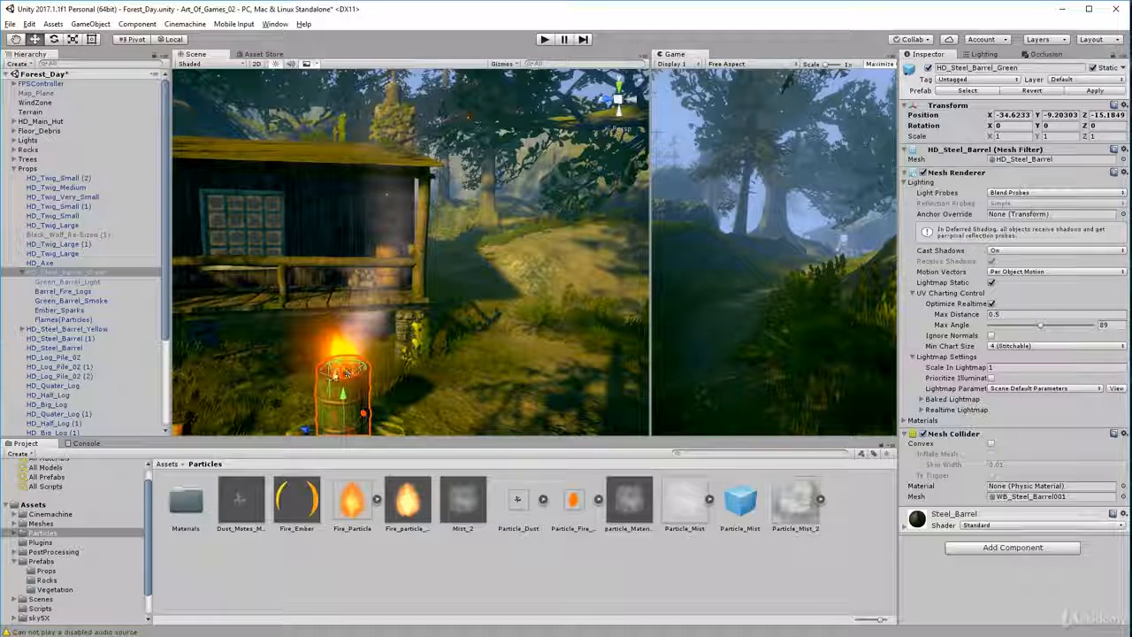
Review the Ember_Sparks main settings, enabled modules and Renderer materials, and inspect the Fire_Ember material they use
click(58, 310)
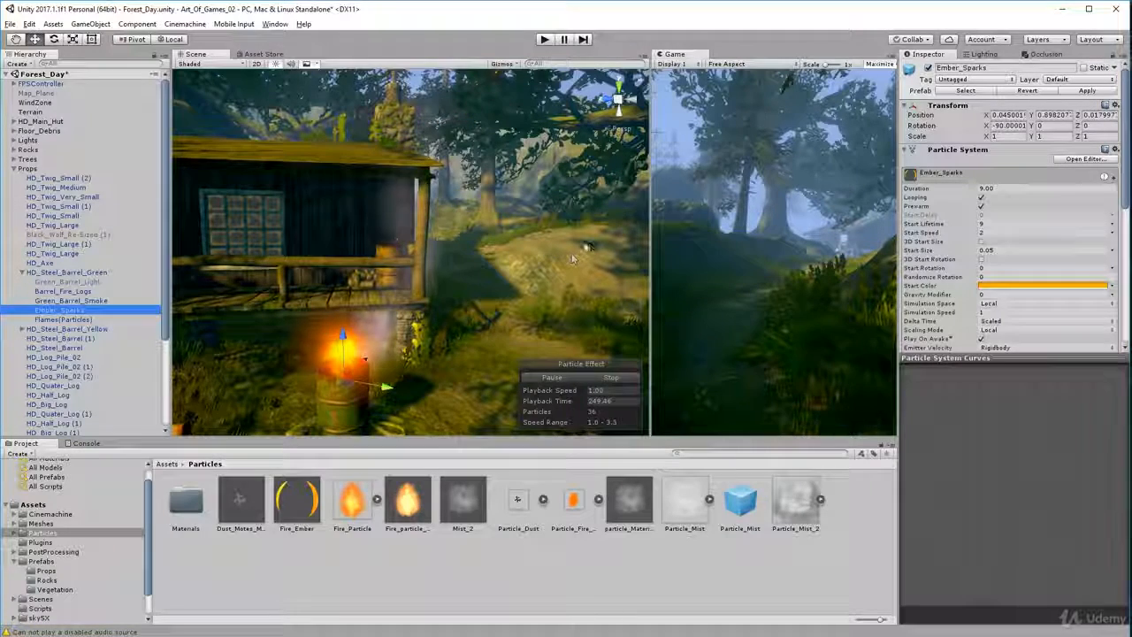
scroll(951, 237, down, 10)
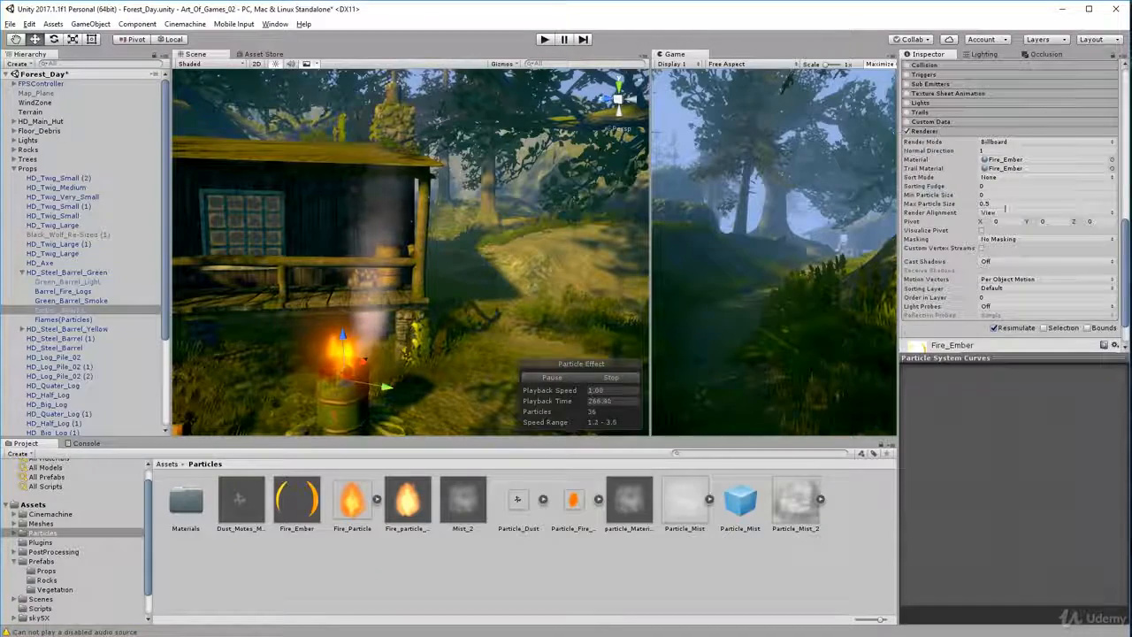
scroll(1005, 206, up, 3)
scroll(1005, 211, down, 2)
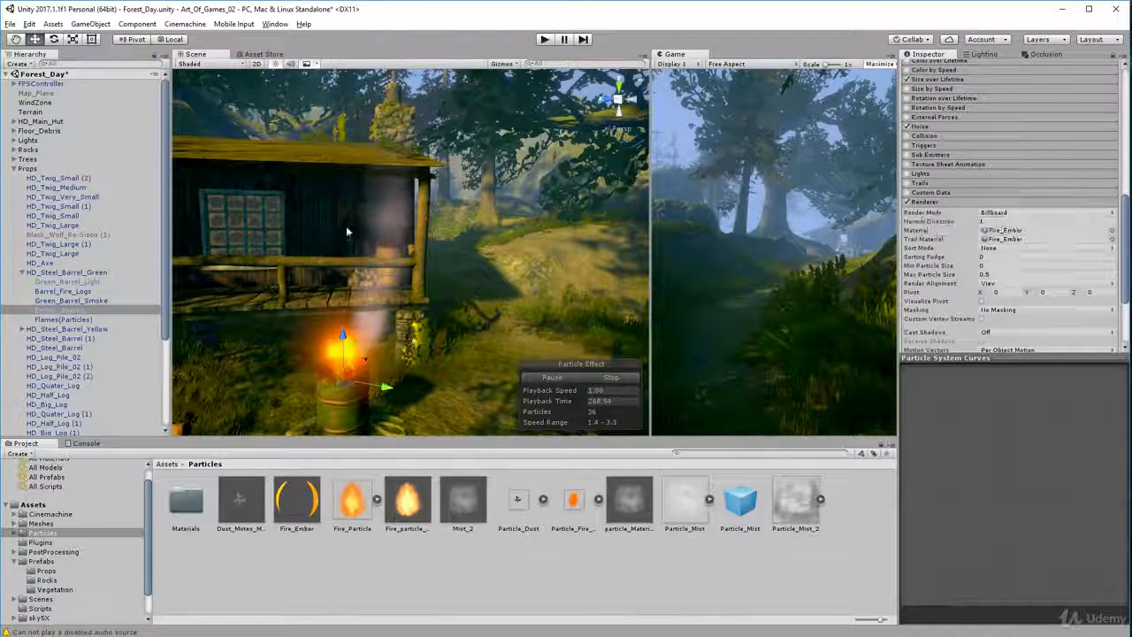
scroll(923, 201, up, 15)
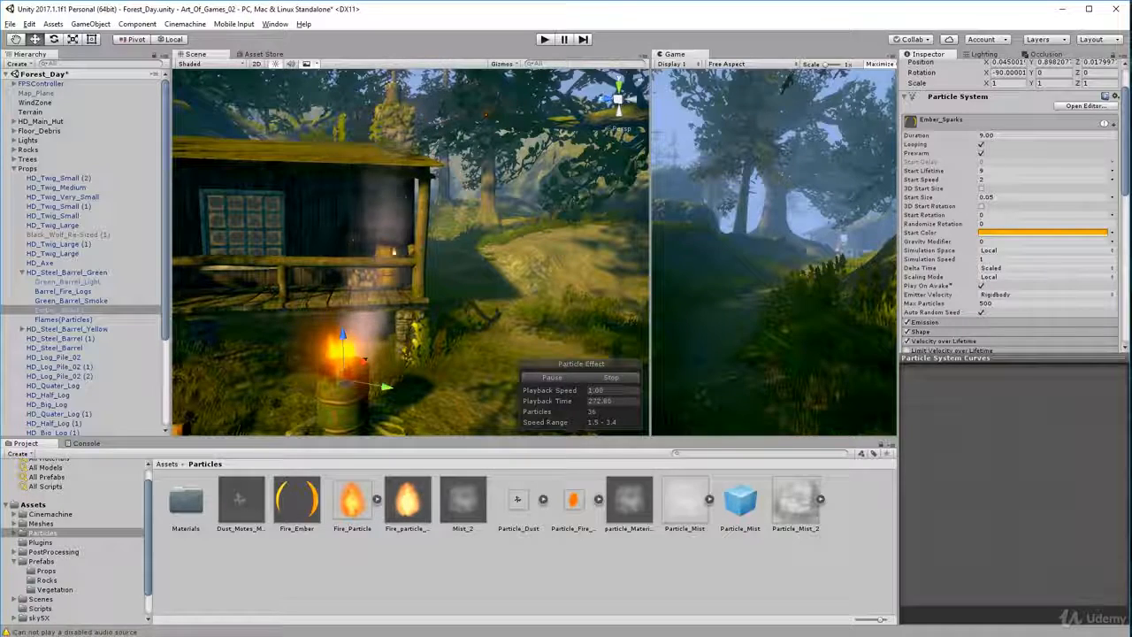
scroll(965, 237, down, 12)
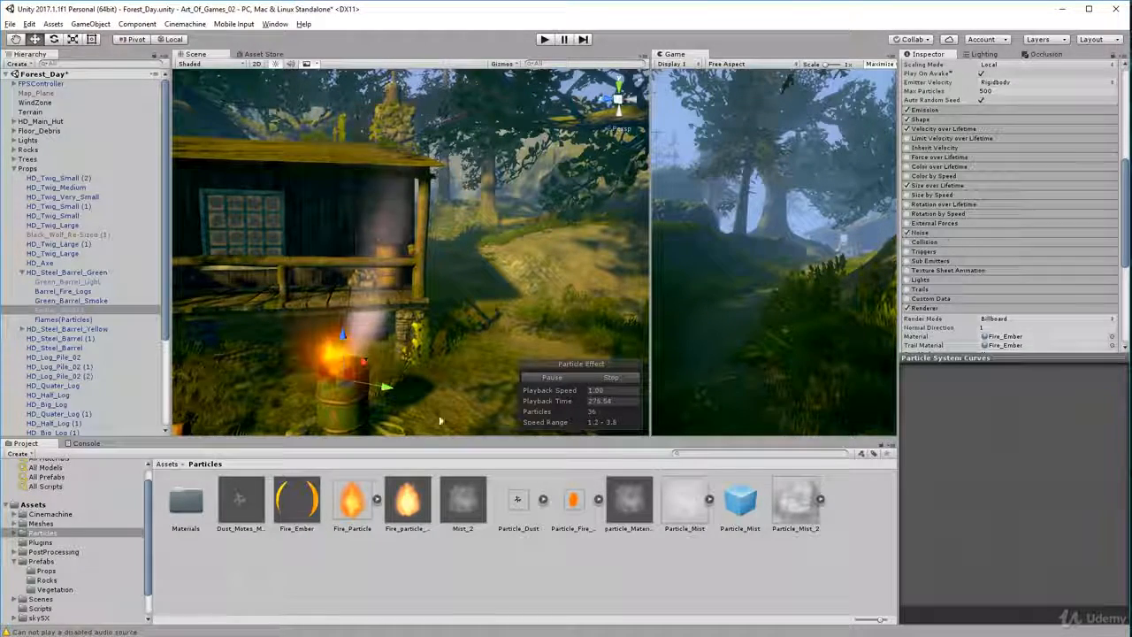
scroll(946, 242, down, 3)
scroll(958, 219, down, 3)
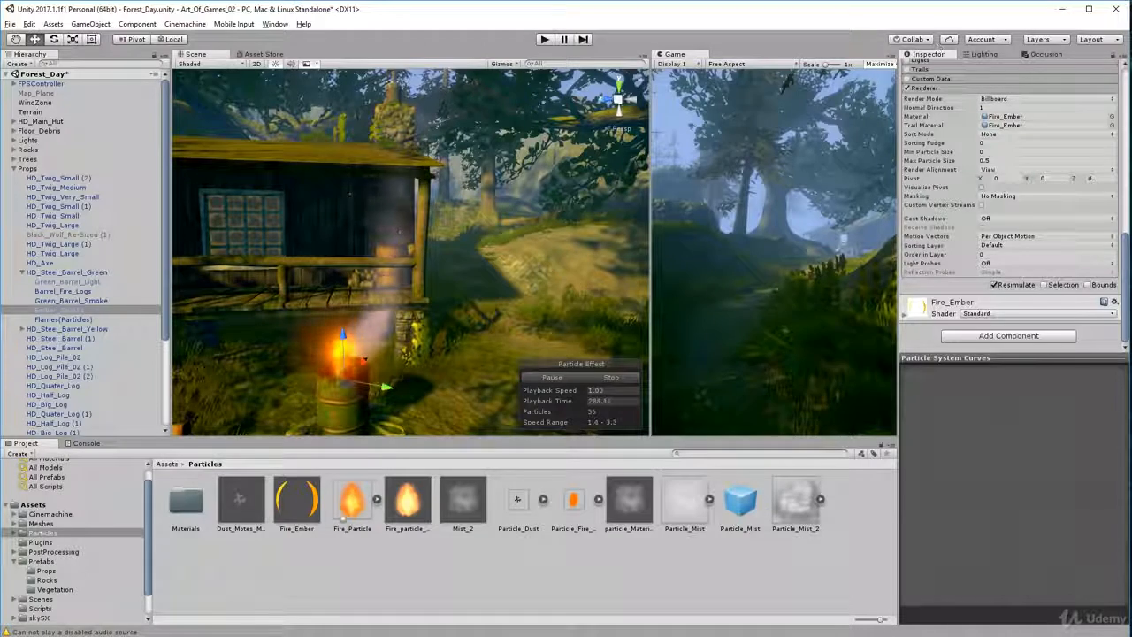
click(296, 500)
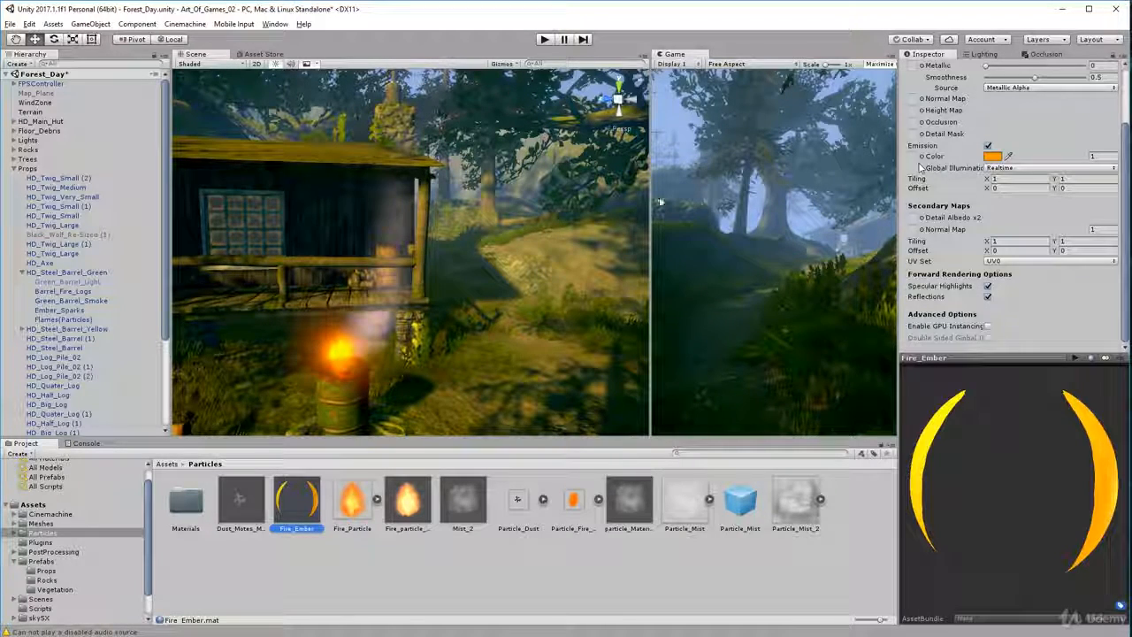
Select the green barrel's Flames(Particles) system and examine the fire in the scene up close and from farther away
click(54, 320)
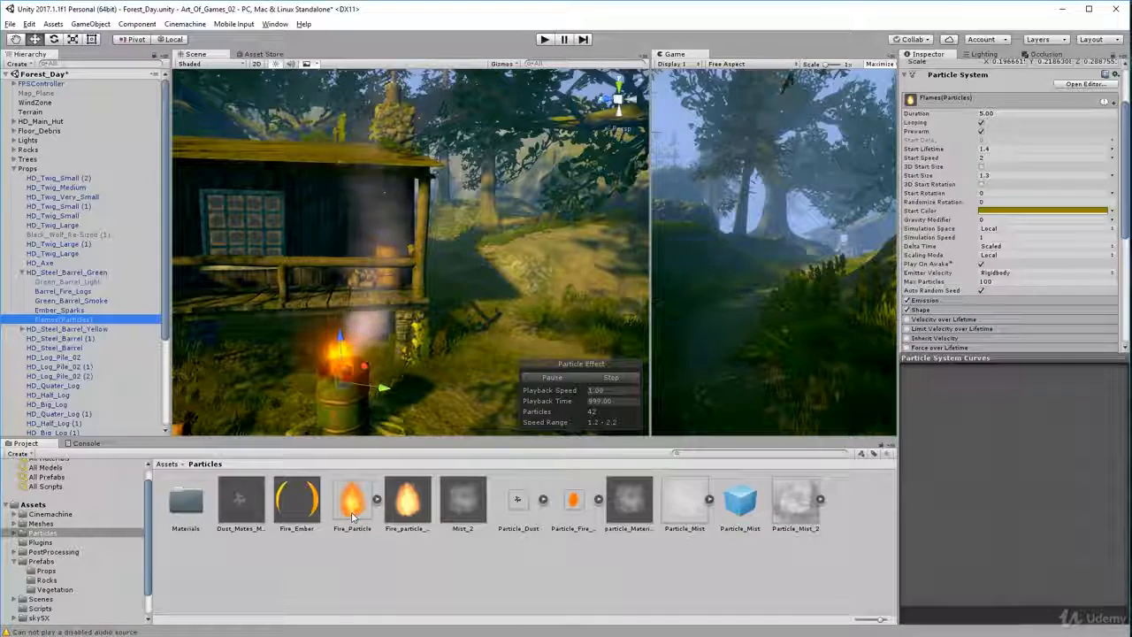
scroll(287, 370, up, 4)
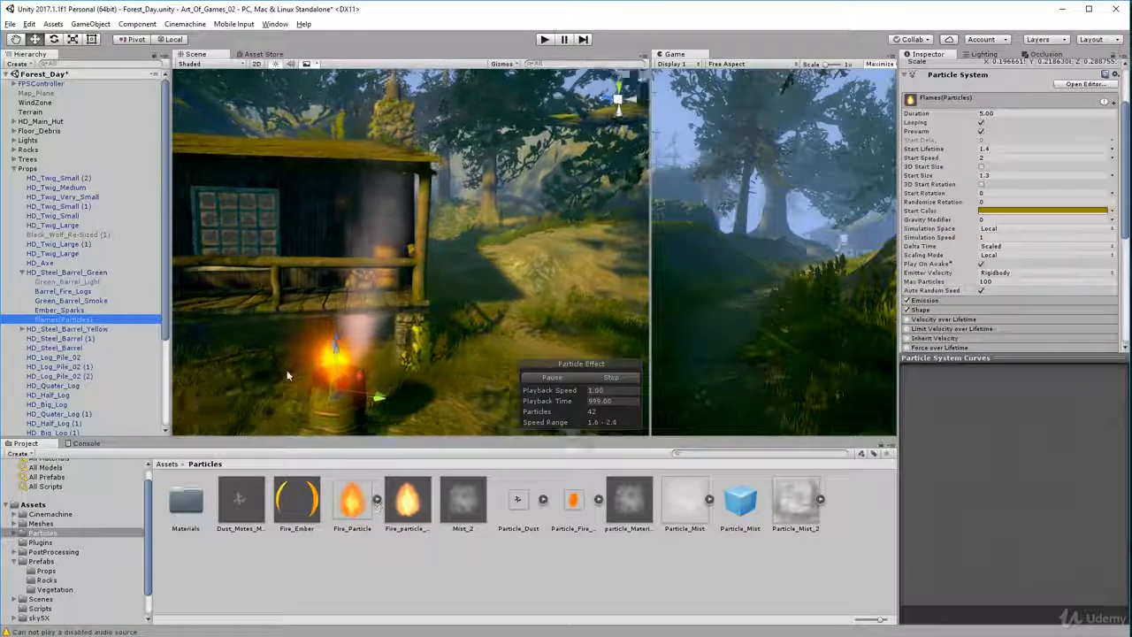
right_click(383, 370)
scroll(402, 329, down, 3)
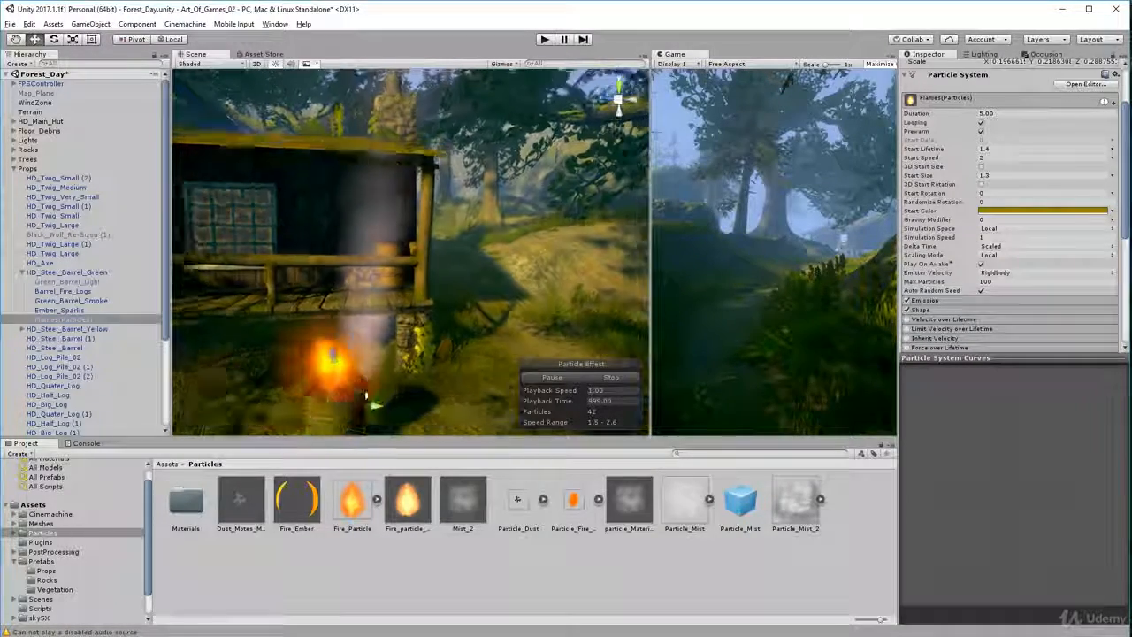
mouse_move(402, 329)
middle_down()
mouse_move(387, 304)
mouse_move(543, 198)
middle_up()
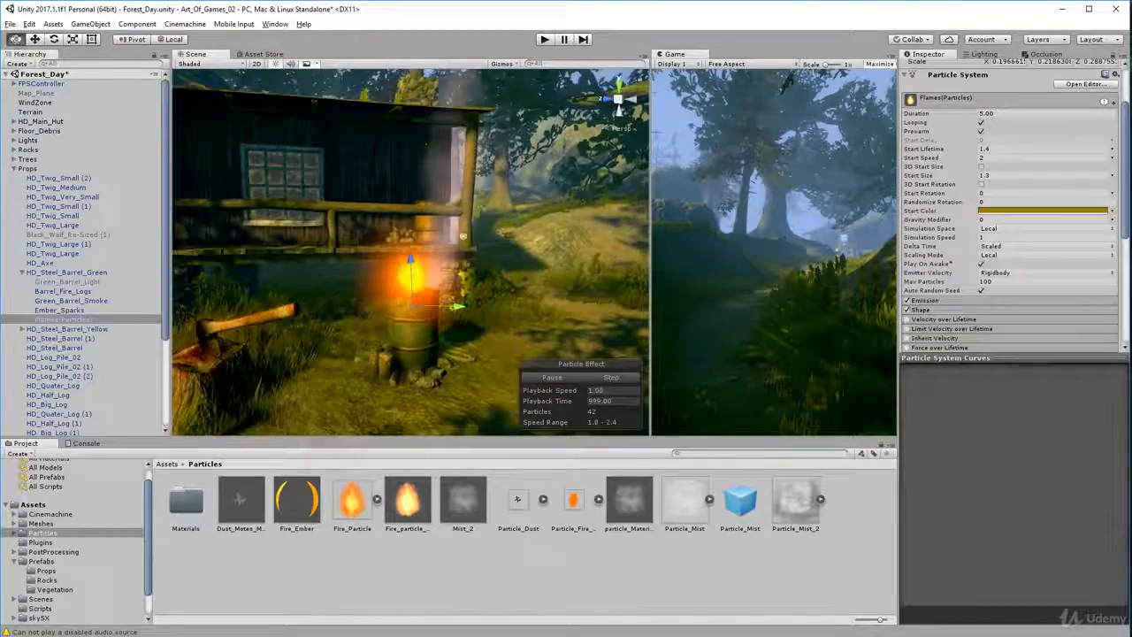
scroll(462, 324, up, 3)
scroll(463, 344, down, 3)
mouse_move(462, 344)
alt+mouse_down()
mouse_move(399, 356)
mouse_move(365, 310)
alt+mouse_up()
middle_drag(365, 310, 277, 321)
scroll(387, 336, up, 3)
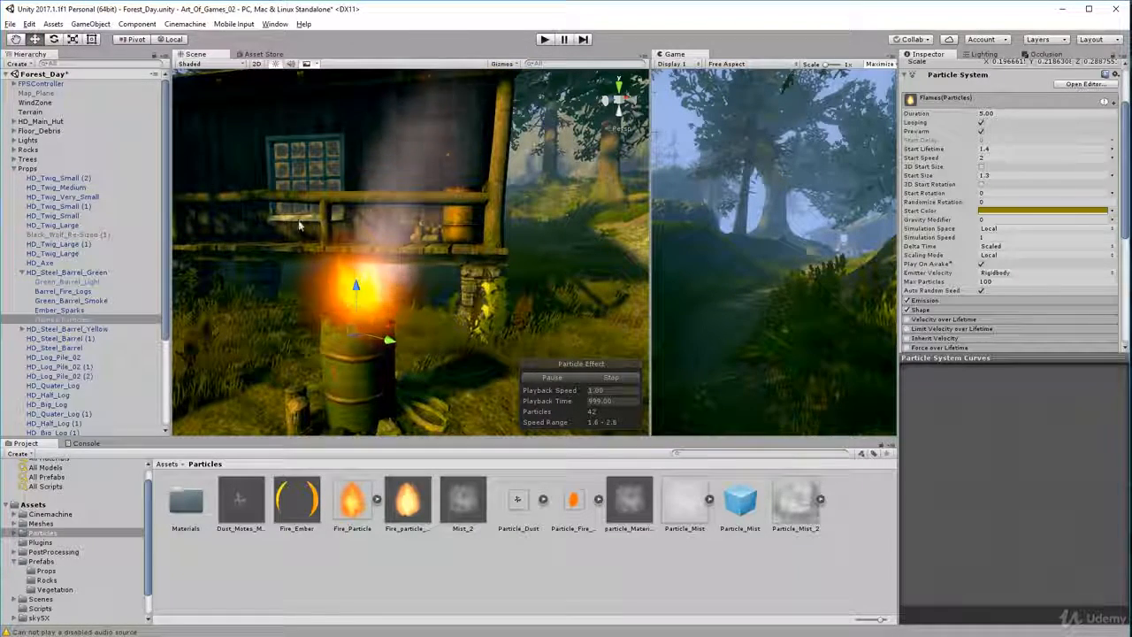
Inspect the Fire_particle_mat material, and check the Renderer module and main settings of Flames(Particles)
click(443, 512)
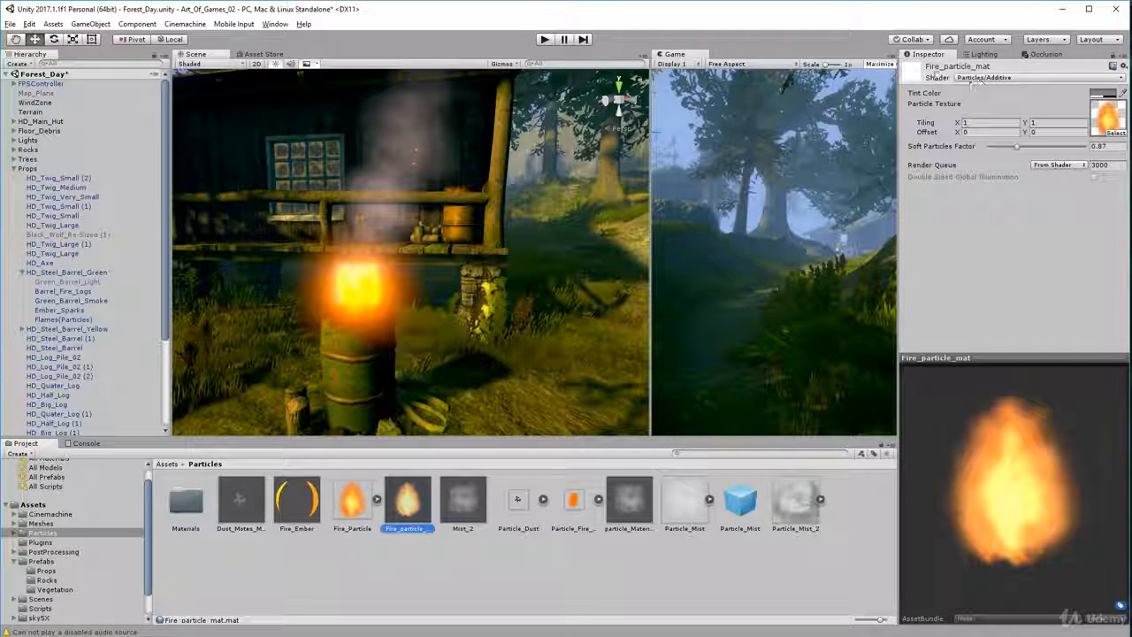
click(58, 320)
scroll(997, 237, down, 10)
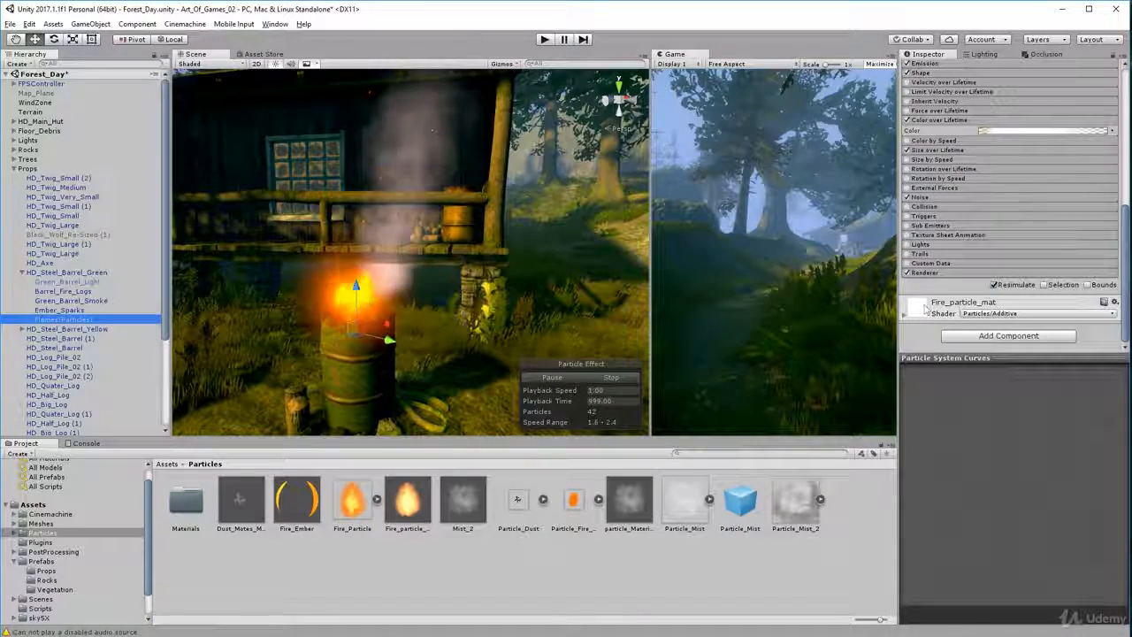
click(969, 273)
scroll(973, 266, down, 4)
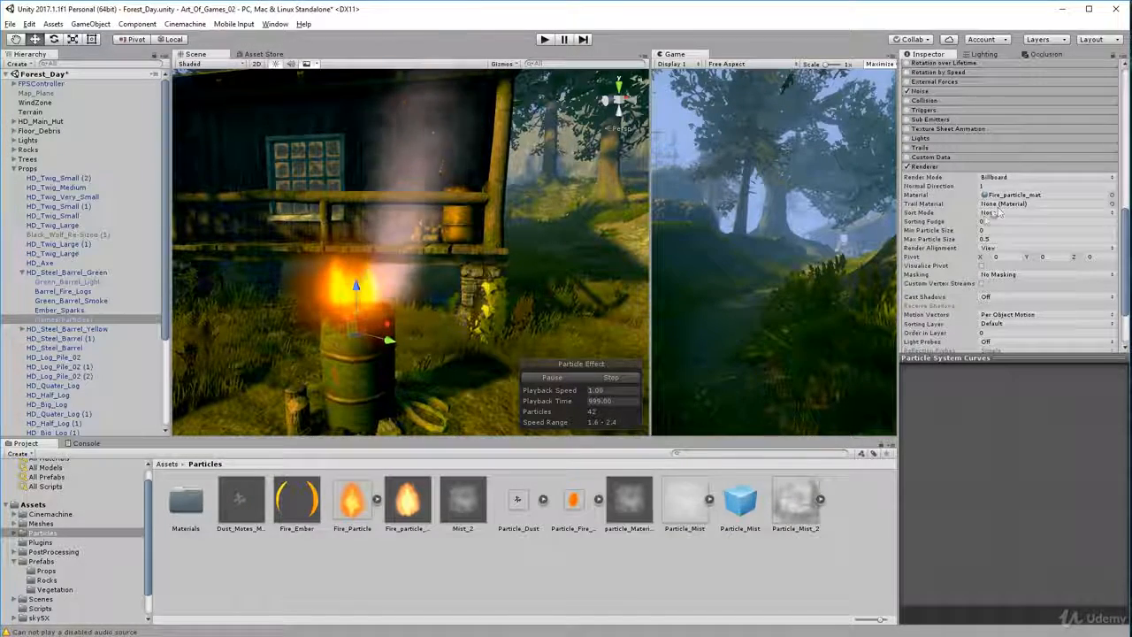
scroll(982, 230, up, 5)
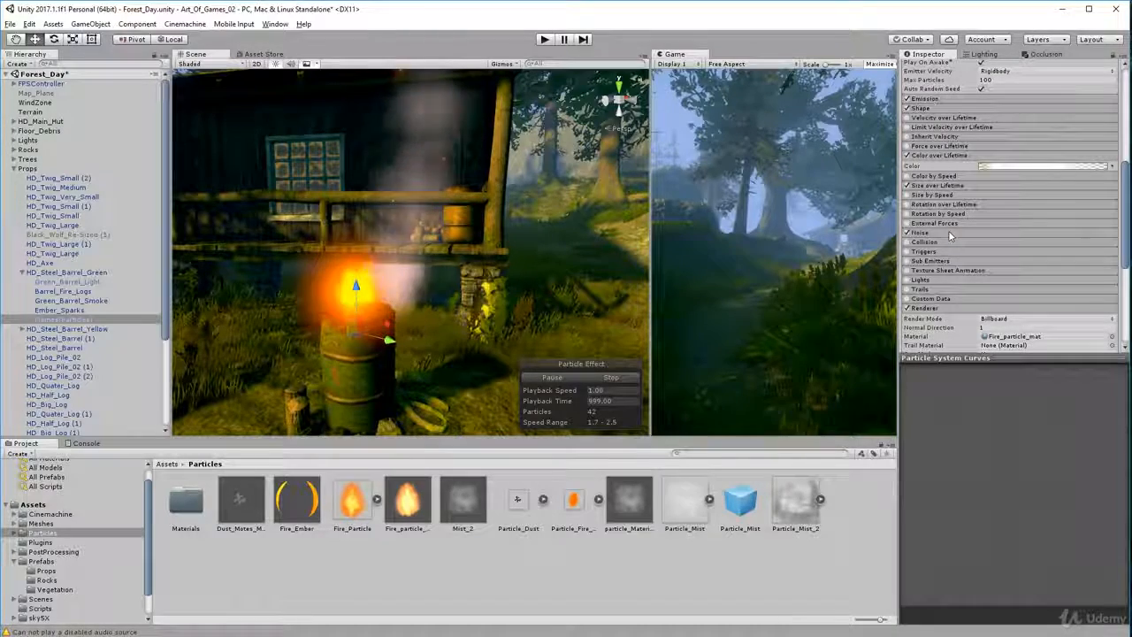
scroll(956, 235, up, 1)
scroll(960, 225, up, 6)
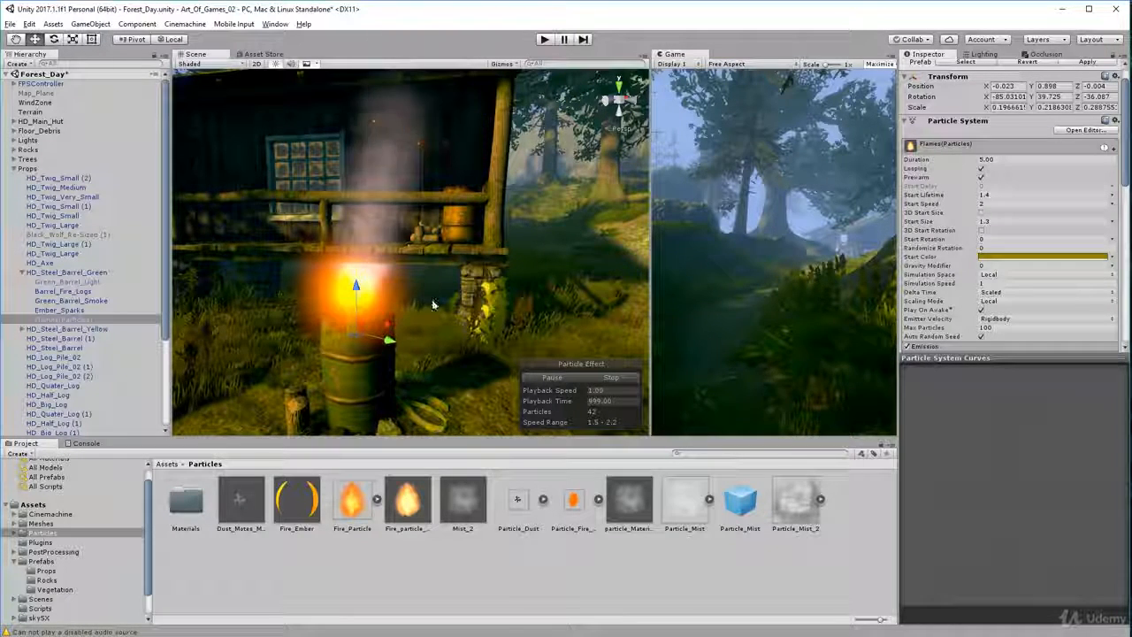
Examine the billboard flames from above, from the side and at different distances around the green barrel
right_drag(429, 346, 472, 285)
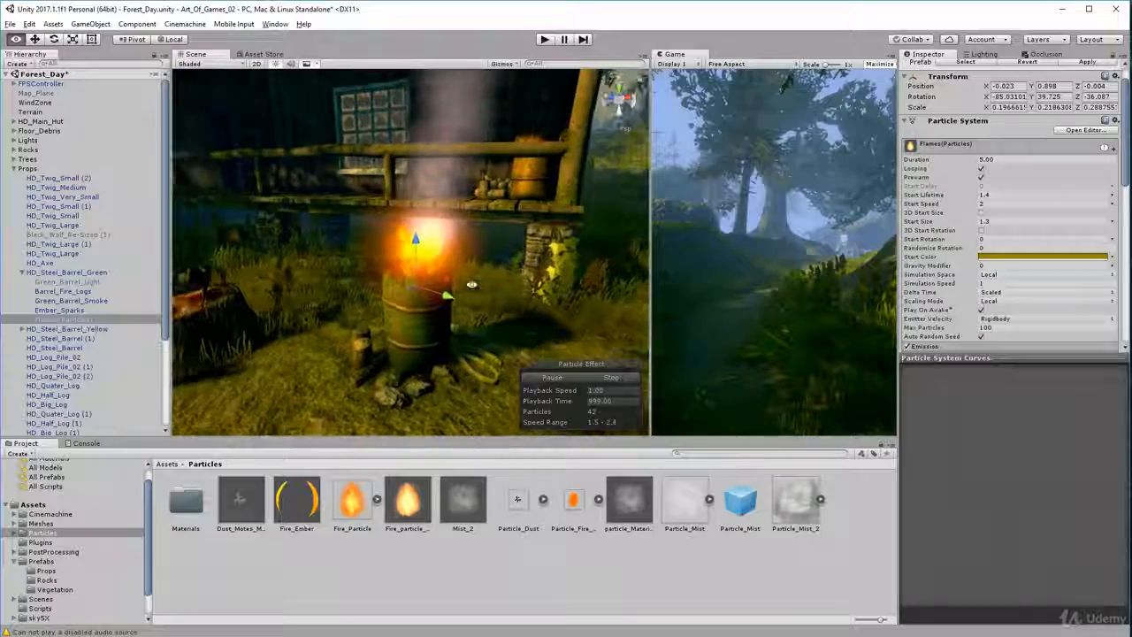
alt+drag(472, 285, 243, 318)
scroll(427, 320, up, 5)
scroll(433, 319, down, 4)
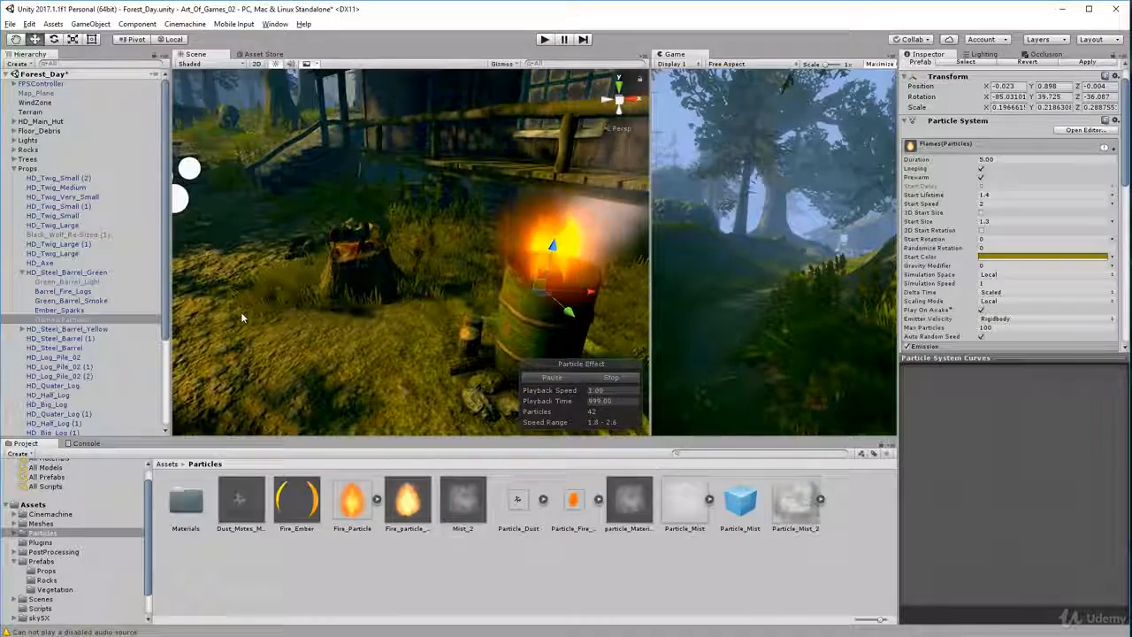
key(f)
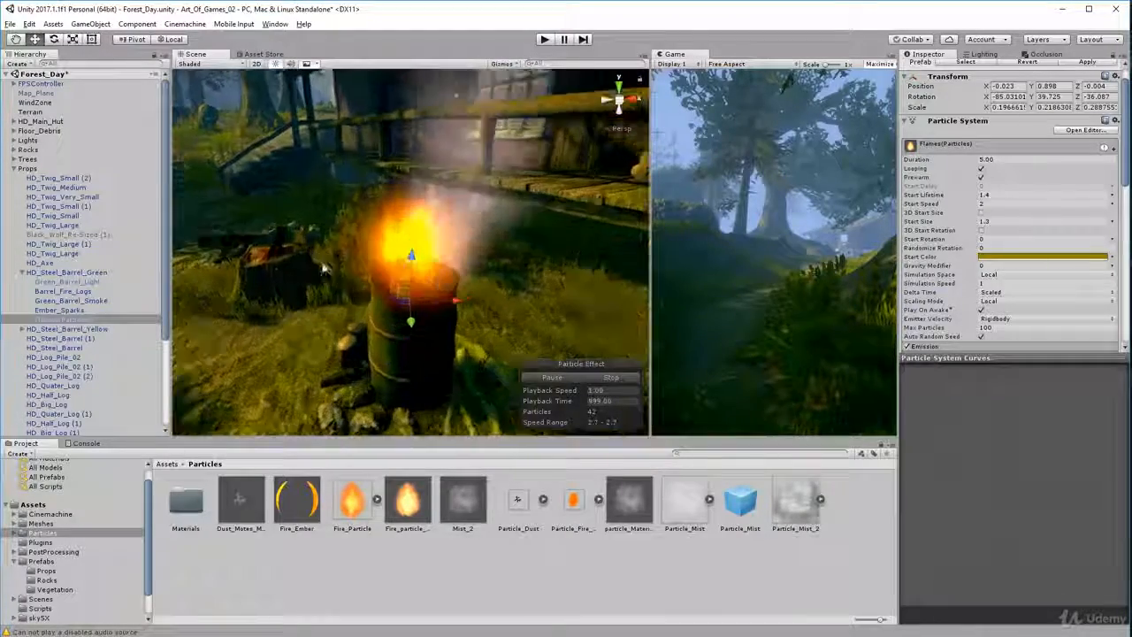
mouse_move(325, 269)
alt+mouse_down()
mouse_move(255, 261)
mouse_move(352, 281)
mouse_move(316, 272)
alt+mouse_up()
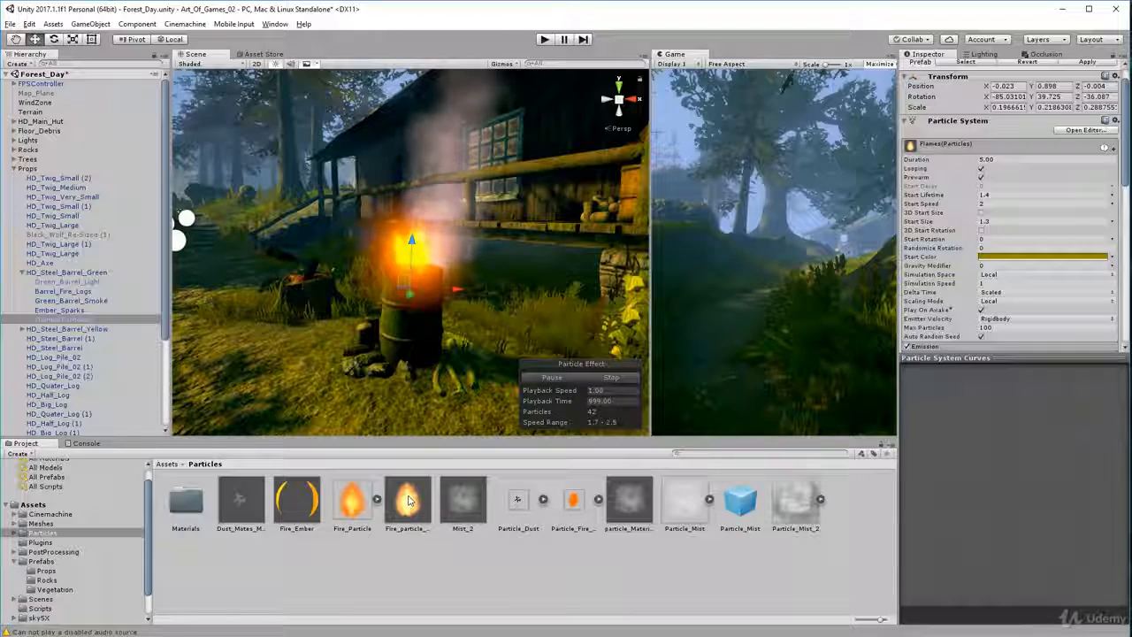
alt+drag(400, 351, 472, 432)
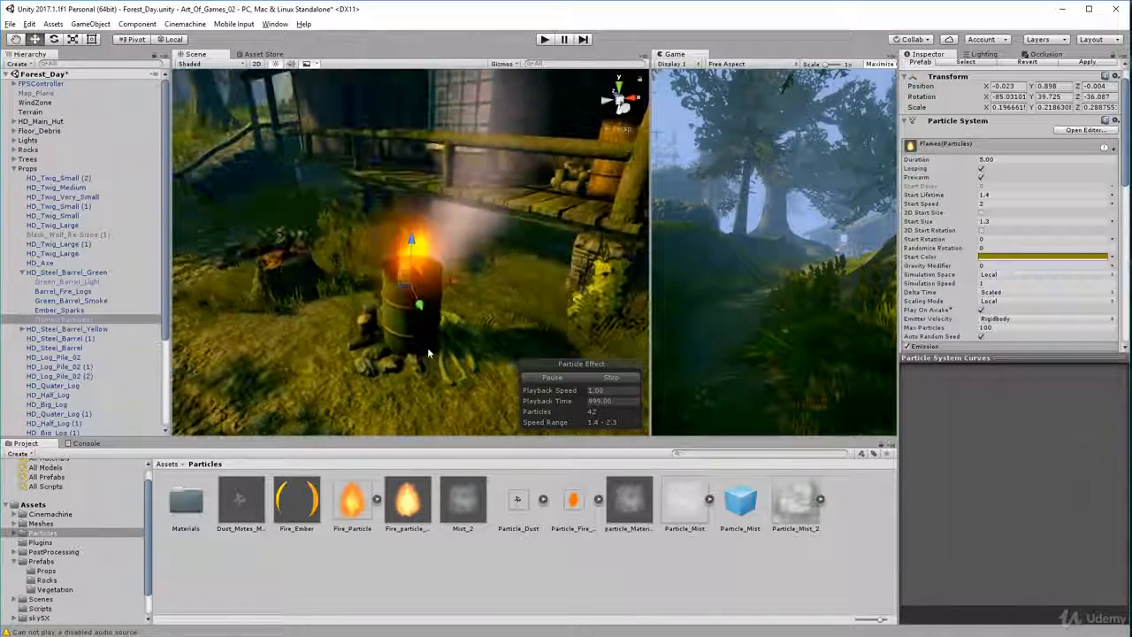
scroll(471, 432, up, 5)
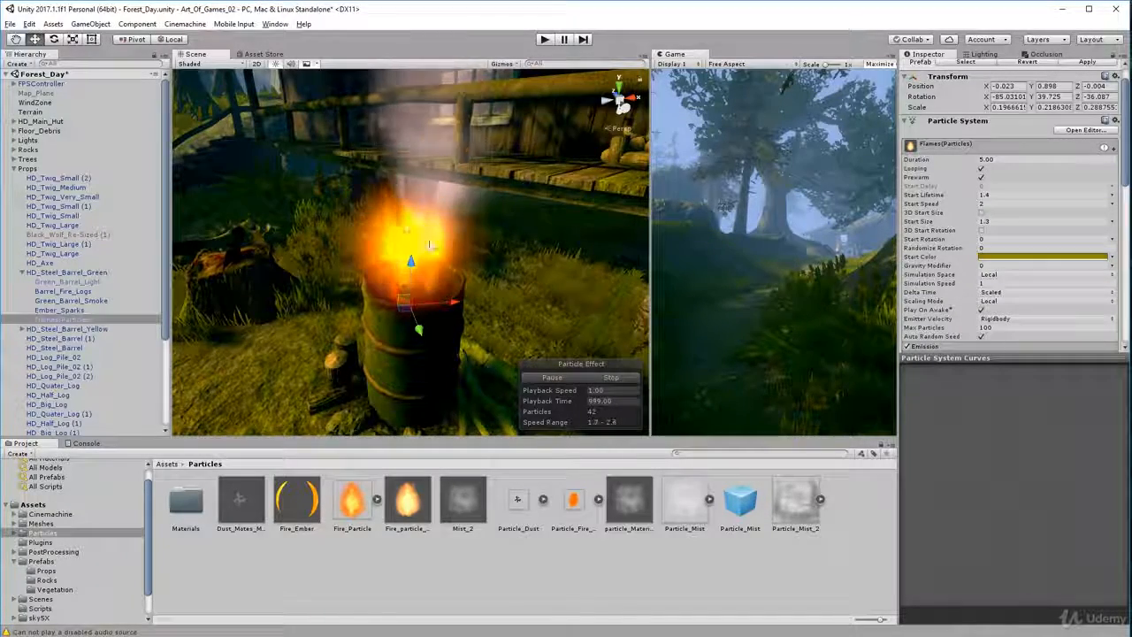
alt+drag(492, 270, 462, 230)
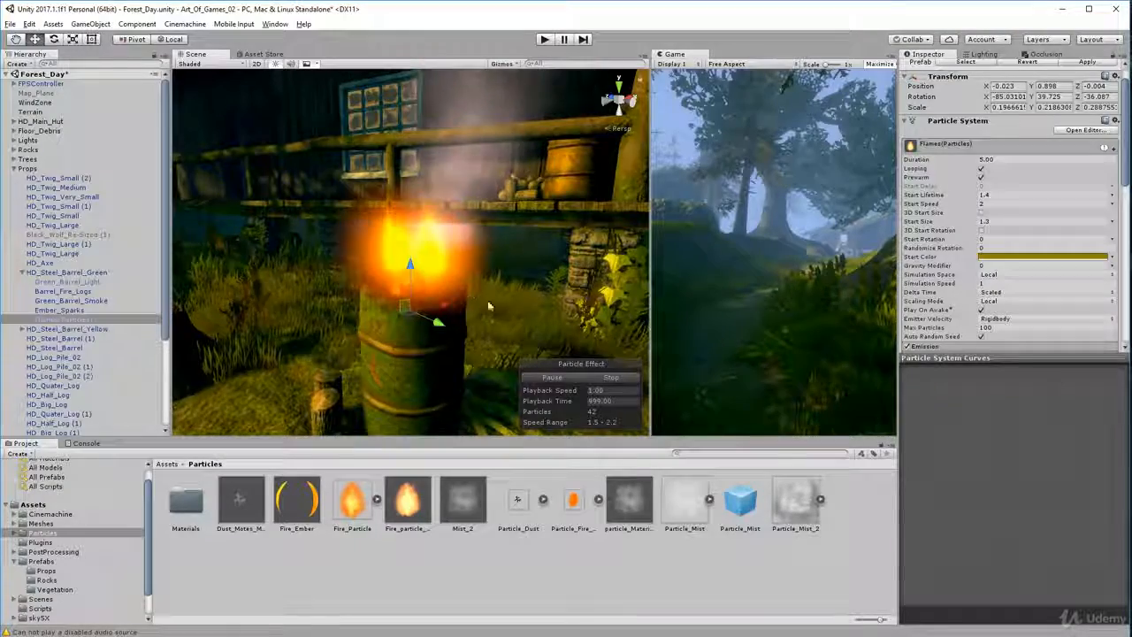
scroll(511, 302, down, 4)
scroll(510, 303, down, 3)
mouse_move(511, 303)
alt+mouse_down()
mouse_move(359, 349)
mouse_move(171, 351)
mouse_move(560, 338)
mouse_move(266, 341)
alt+mouse_up()
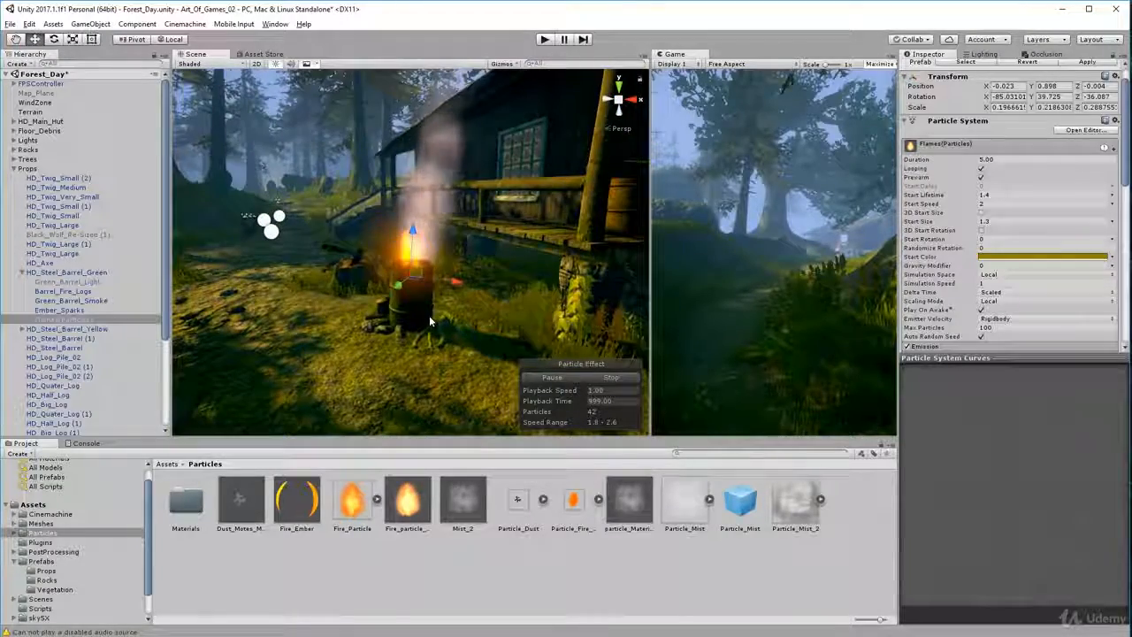
mouse_move(430, 321)
alt+mouse_down()
mouse_move(357, 300)
mouse_move(442, 359)
mouse_move(377, 294)
mouse_move(235, 208)
alt+mouse_up()
scroll(357, 301, up, 3)
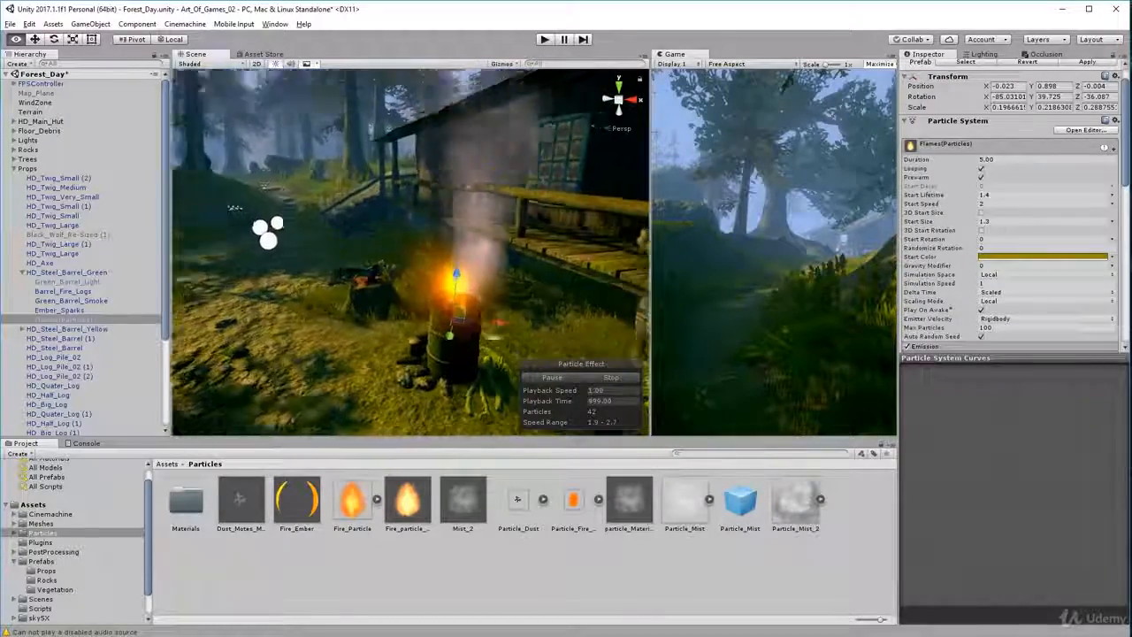
alt+drag(494, 337, 506, 340)
Inspect the Emission and Shape modules of Flames(Particles) and look over its remaining enabled modules
scroll(954, 218, down, 4)
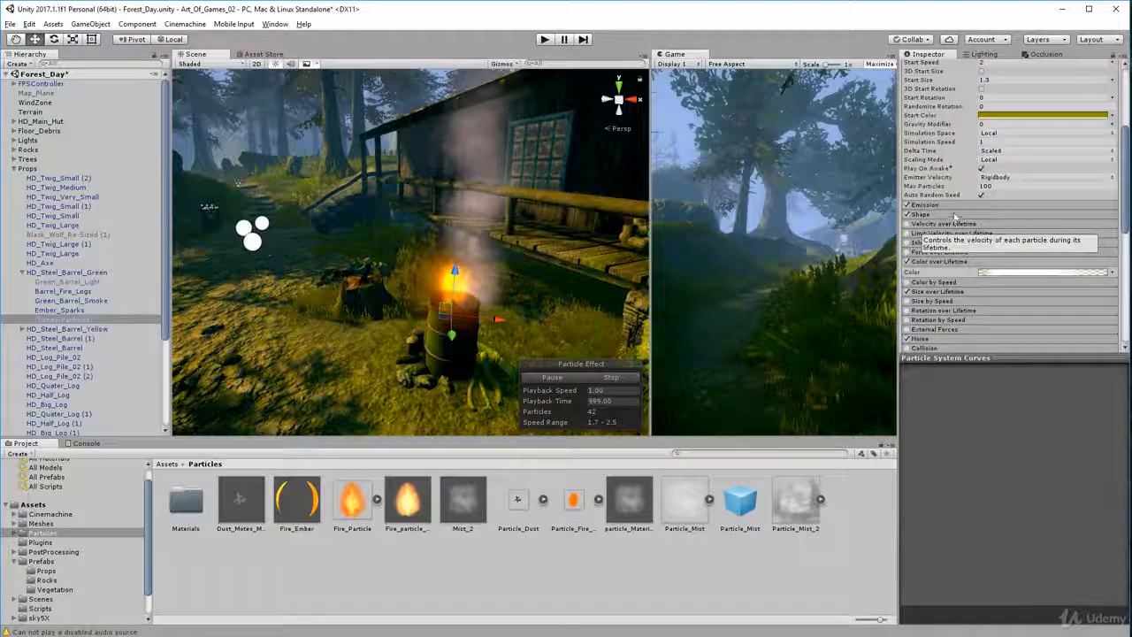
click(960, 206)
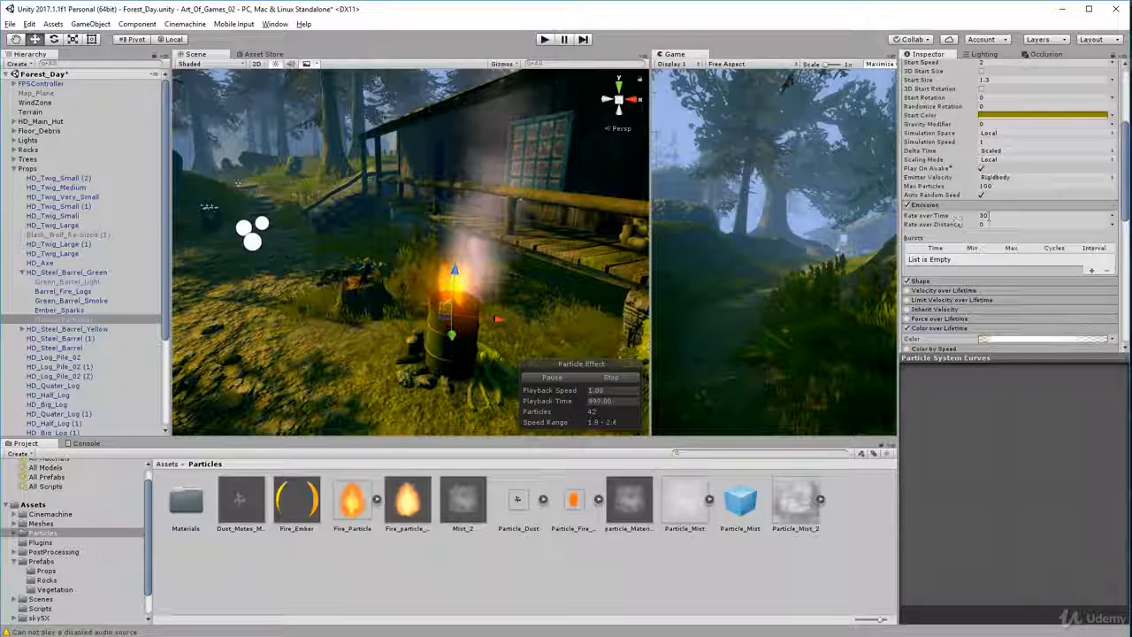
click(976, 206)
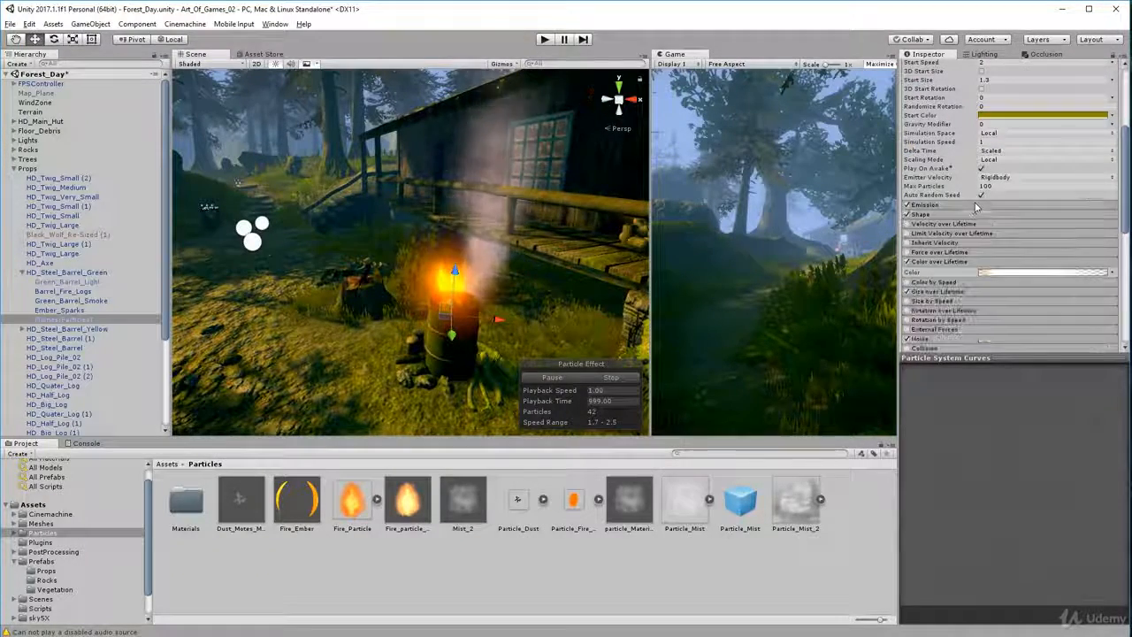
click(967, 215)
click(971, 215)
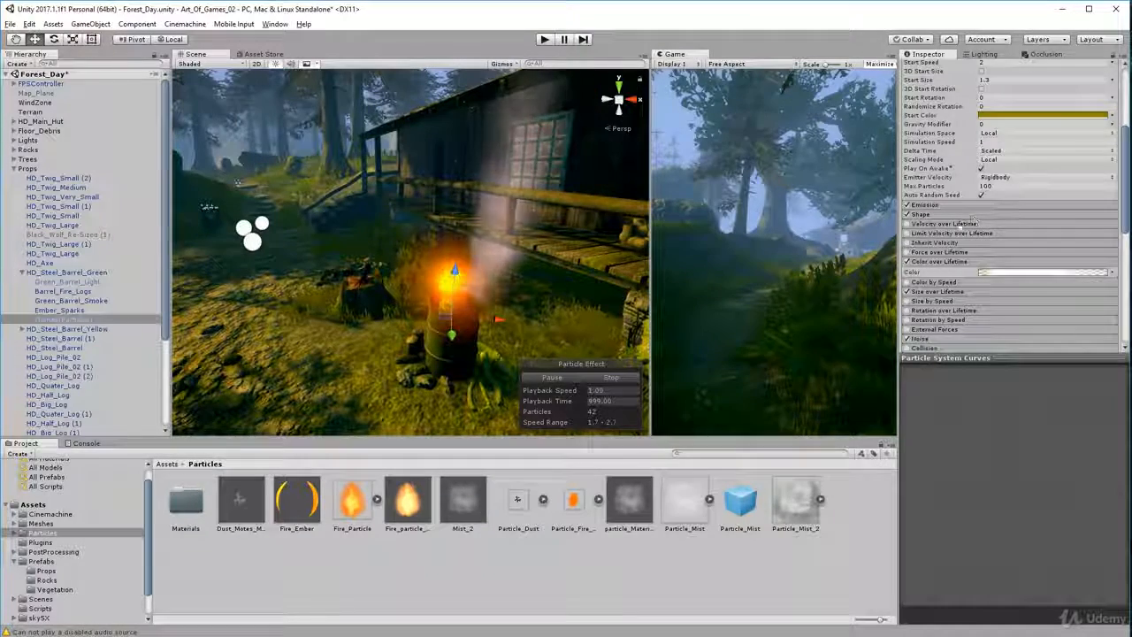
scroll(957, 235, down, 3)
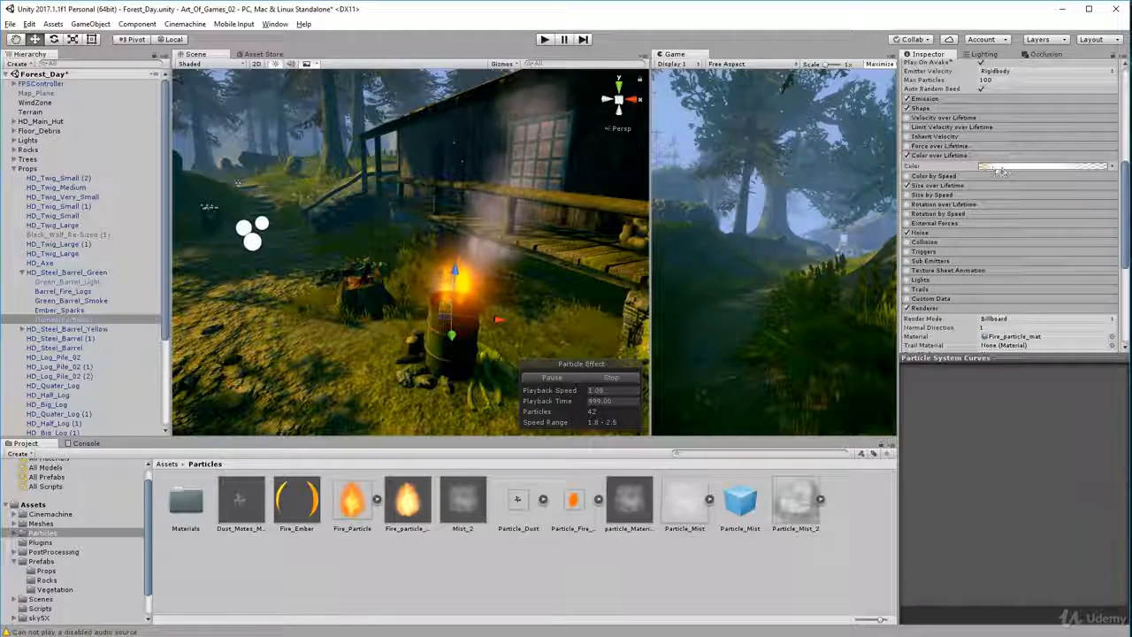
Inspect the color gradient in the Color over Lifetime module of Flames(Particles)
click(984, 156)
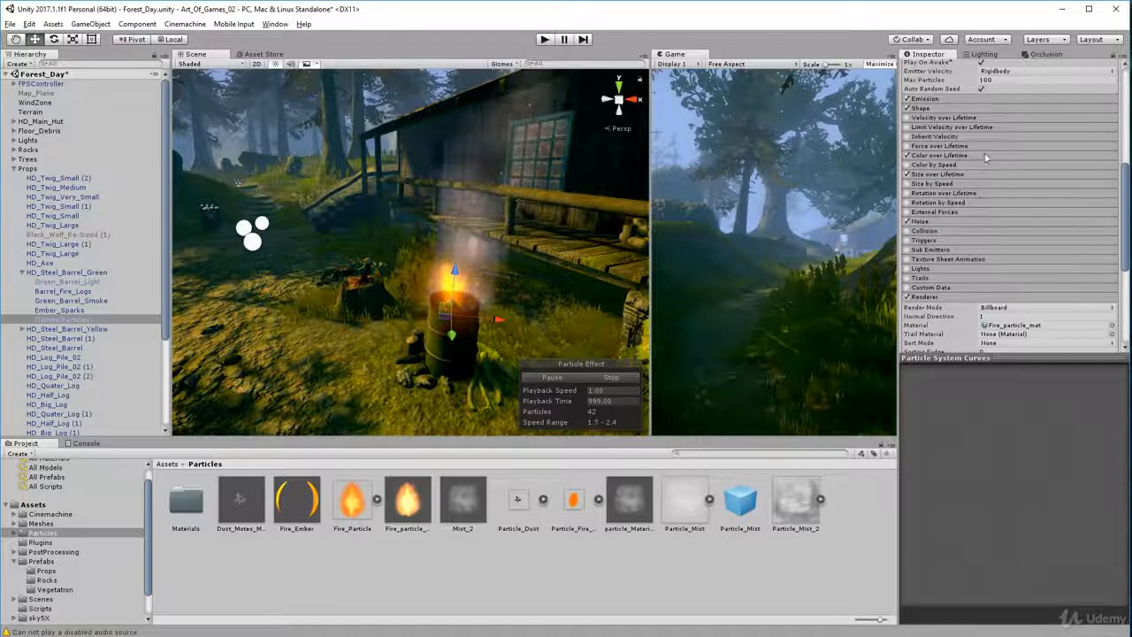
click(986, 156)
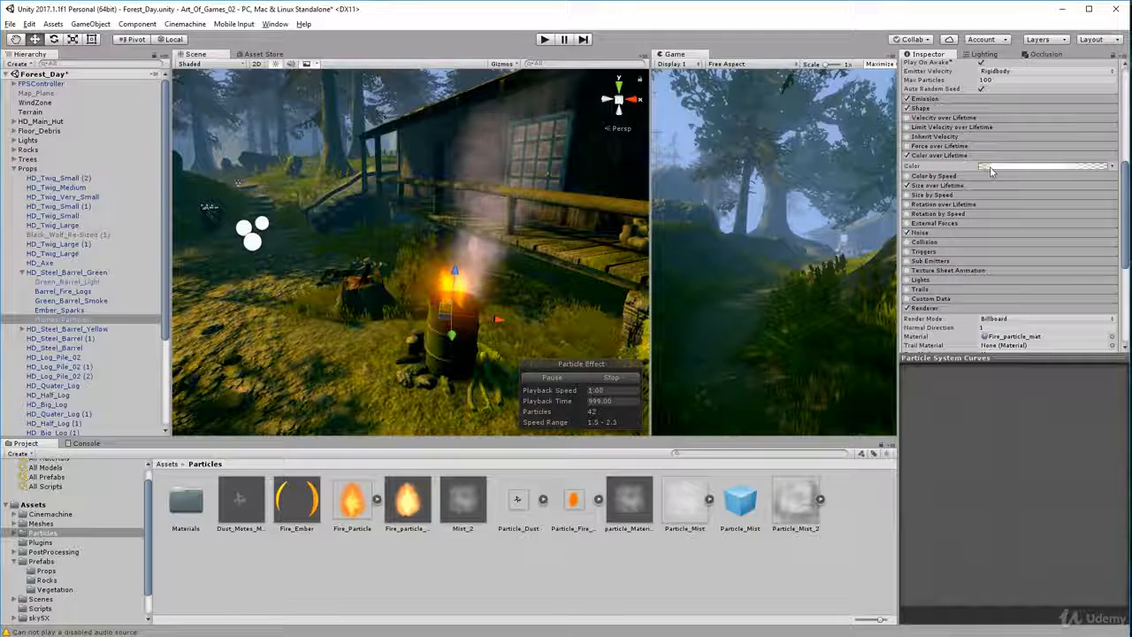
click(989, 166)
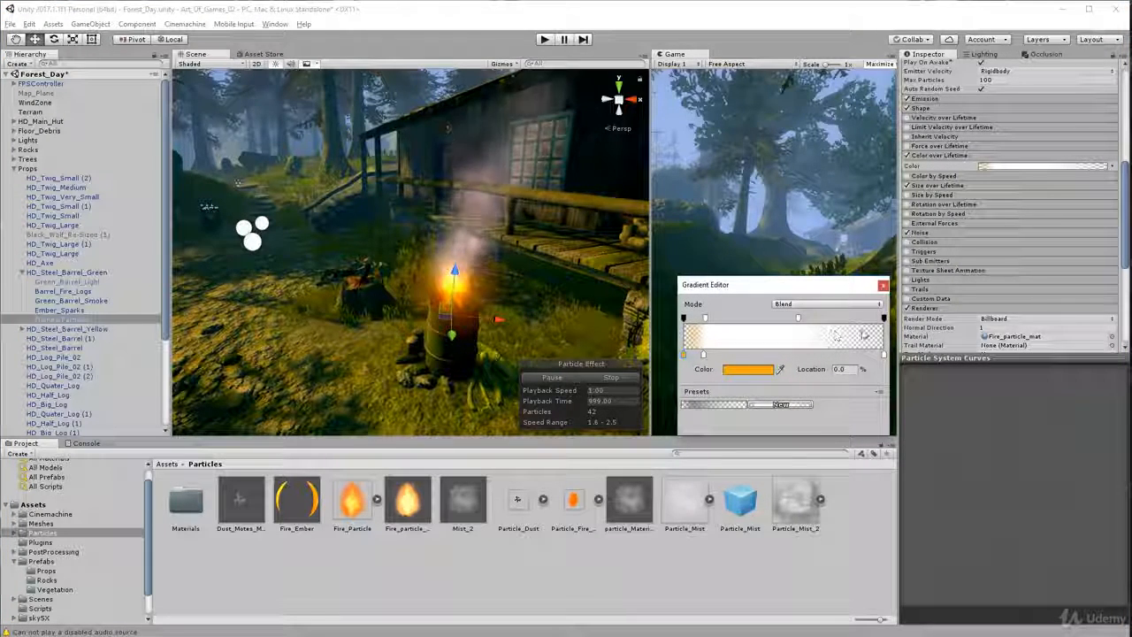
click(940, 155)
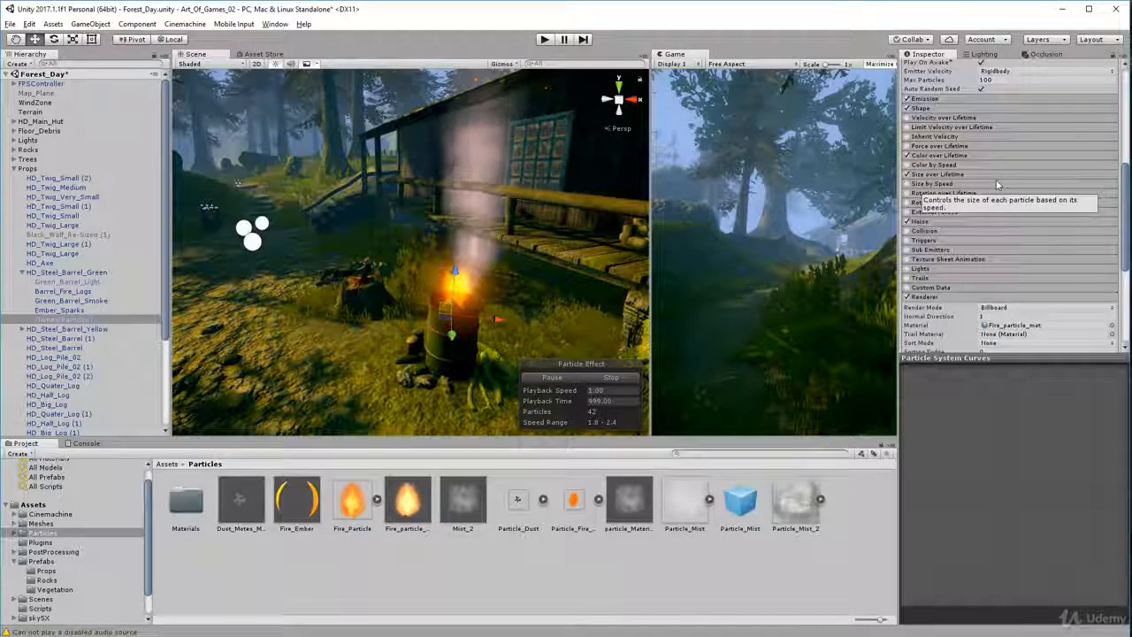
Inspect the Size over Lifetime curve and the Noise module settings of Flames(Particles)
click(946, 175)
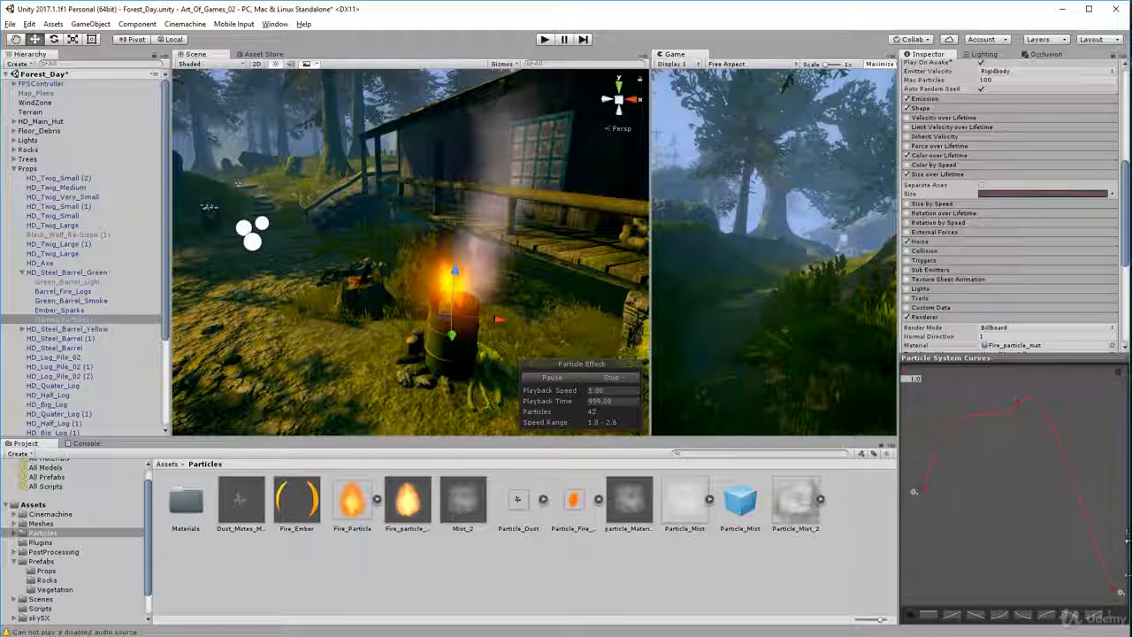
click(955, 174)
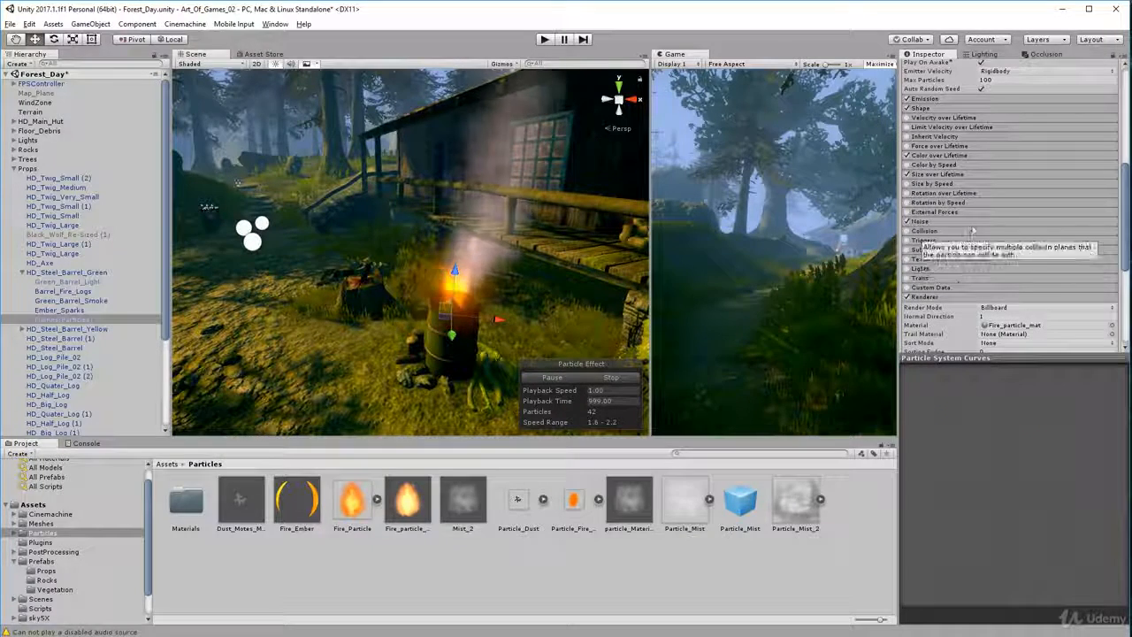
click(975, 221)
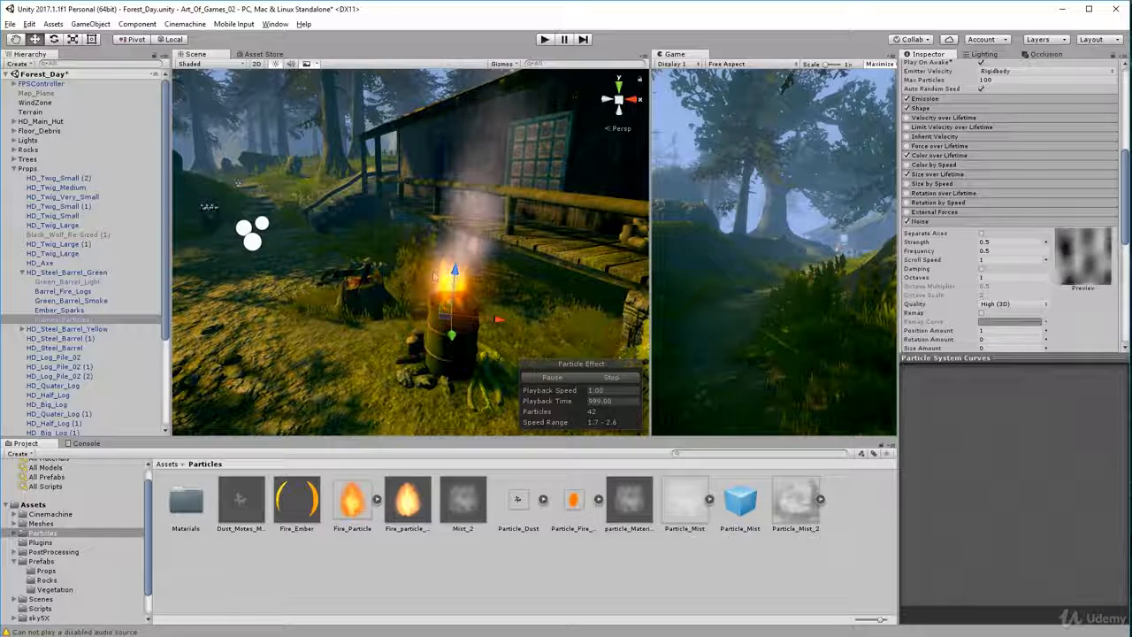
click(972, 223)
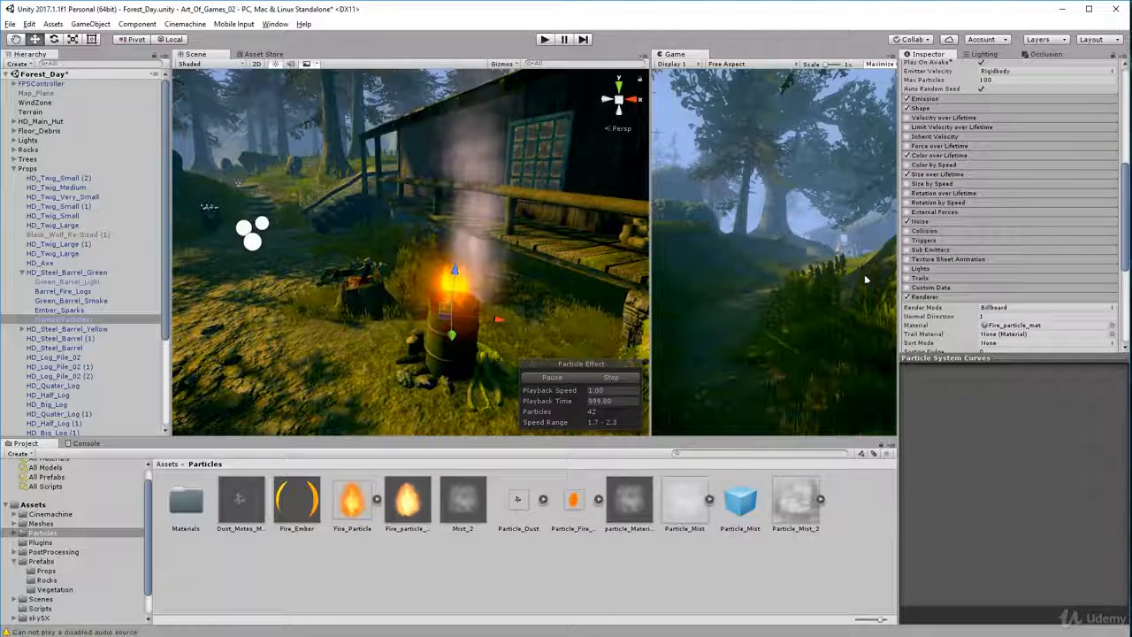
Show the Shape module of Flames(Particles) and examine its cone emitter up close, around and above the green barrel
scroll(479, 313, up, 3)
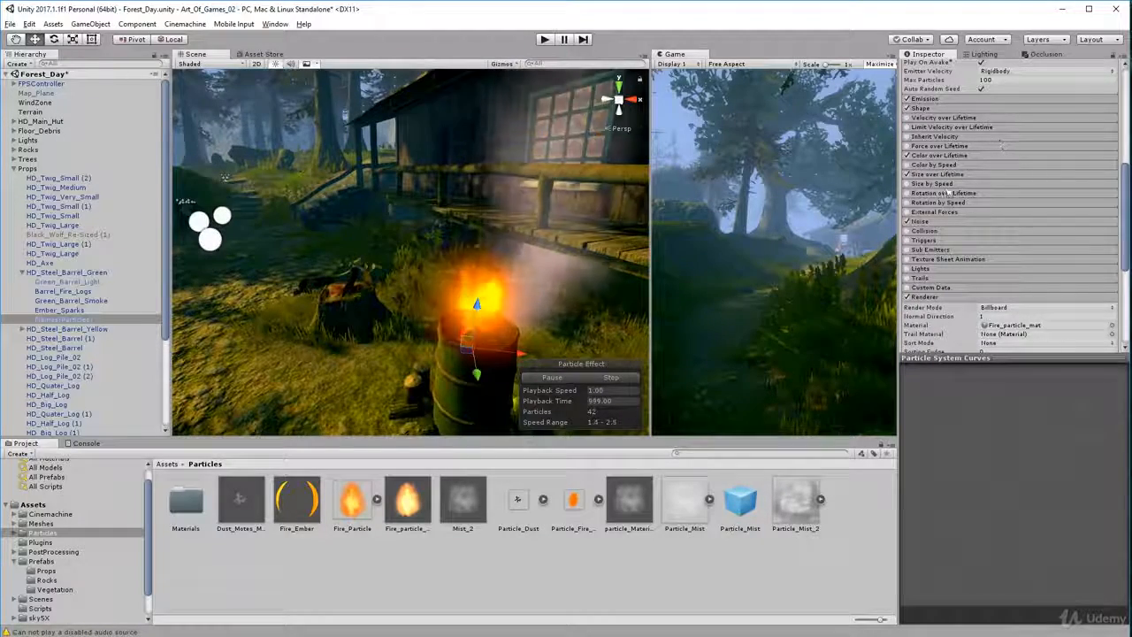
click(965, 109)
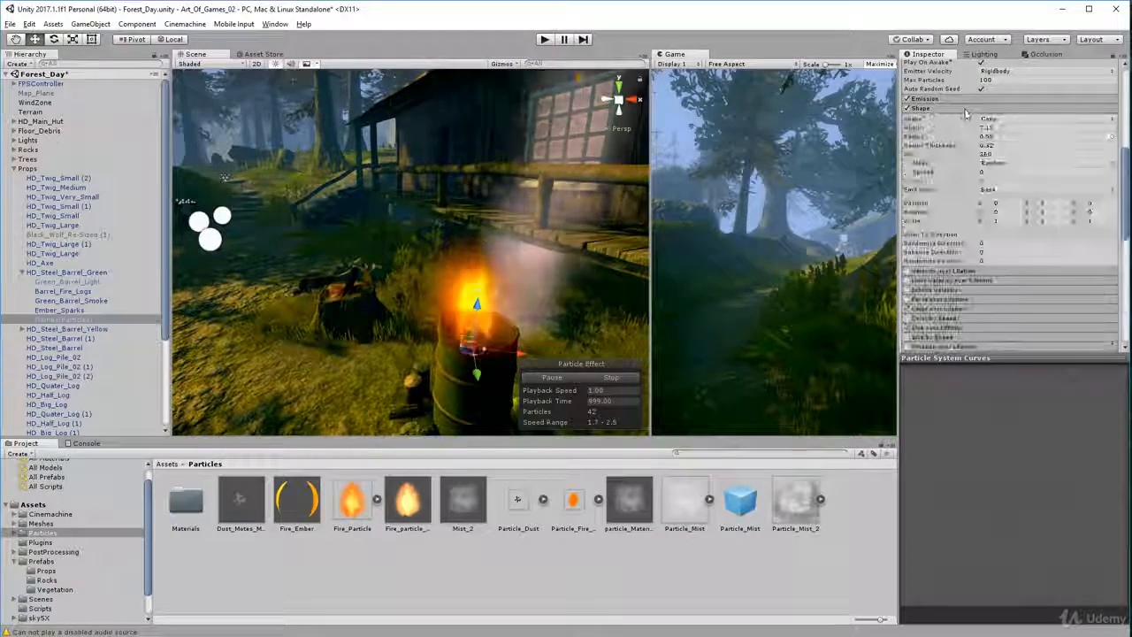
scroll(493, 400, up, 4)
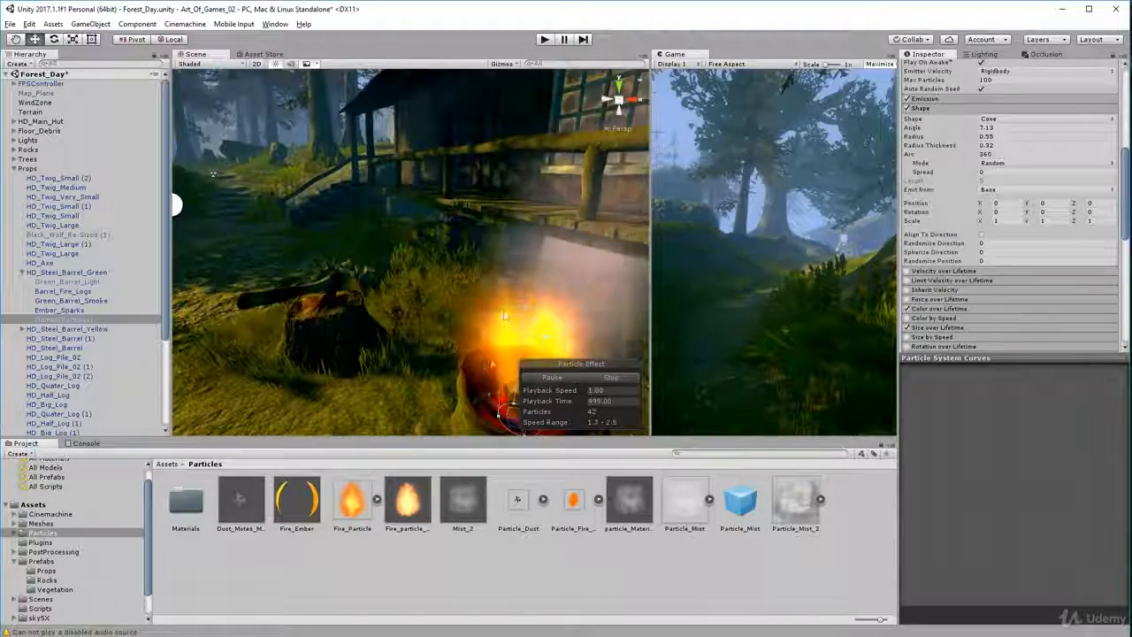
middle_drag(497, 269, 477, 275)
mouse_move(478, 275)
alt+mouse_down()
mouse_move(511, 247)
mouse_move(628, 514)
mouse_move(520, 239)
mouse_move(677, 283)
mouse_move(538, 253)
alt+mouse_up()
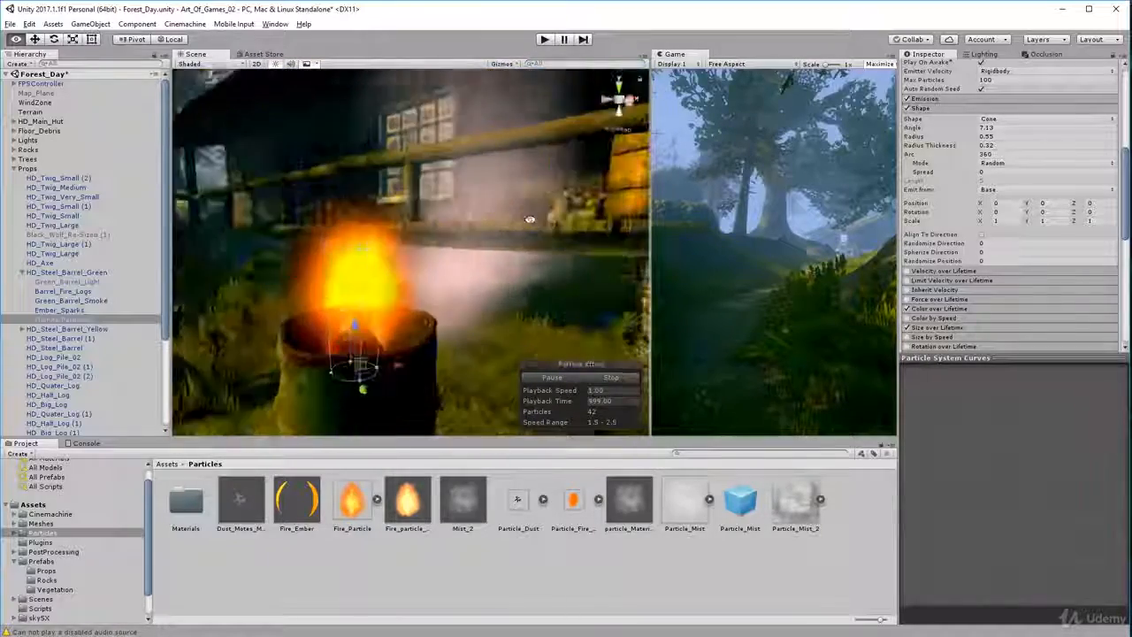
scroll(486, 336, down, 5)
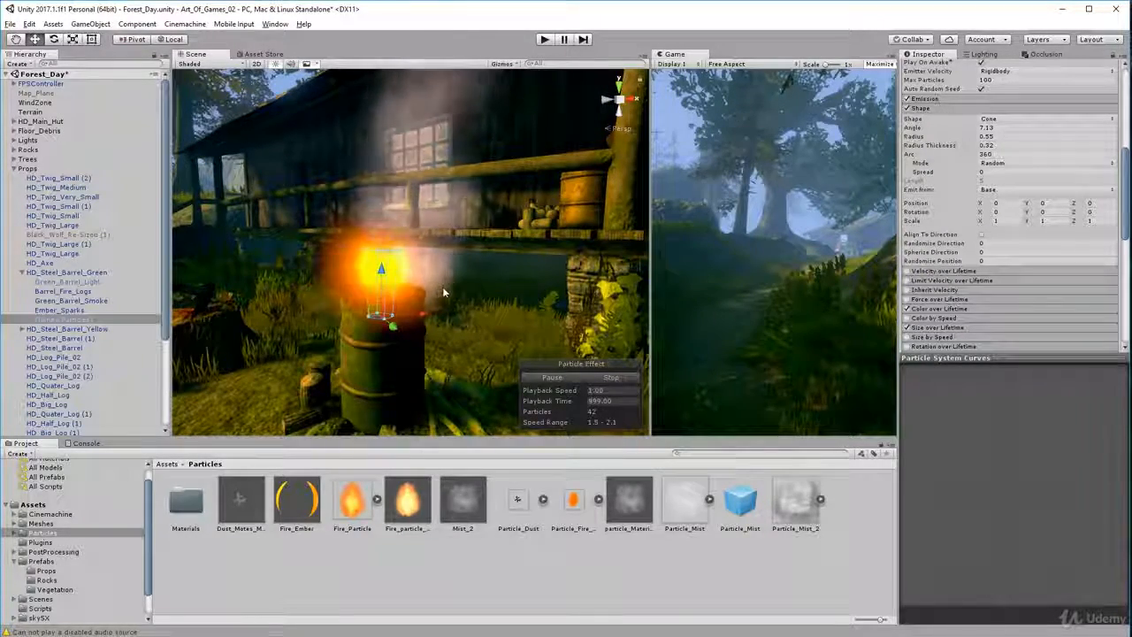
mouse_move(418, 328)
alt+mouse_down()
mouse_move(513, 376)
mouse_move(646, 413)
mouse_move(939, 363)
mouse_move(203, 382)
mouse_move(525, 396)
mouse_move(570, 362)
alt+mouse_up()
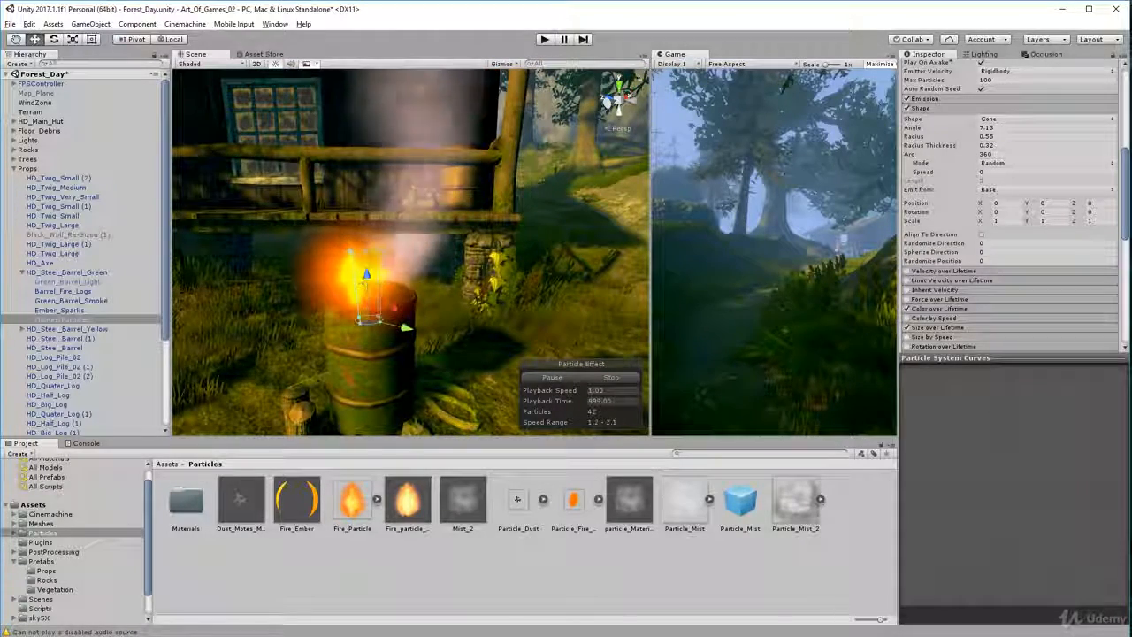
alt+drag(398, 299, 450, 325)
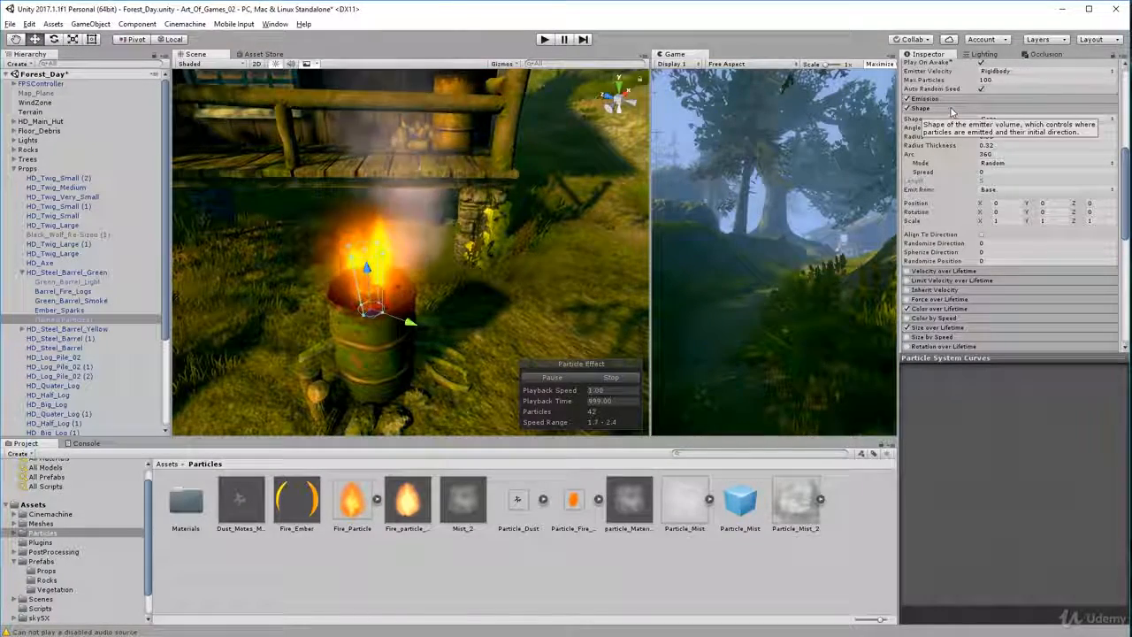
alt+drag(462, 352, 411, 290)
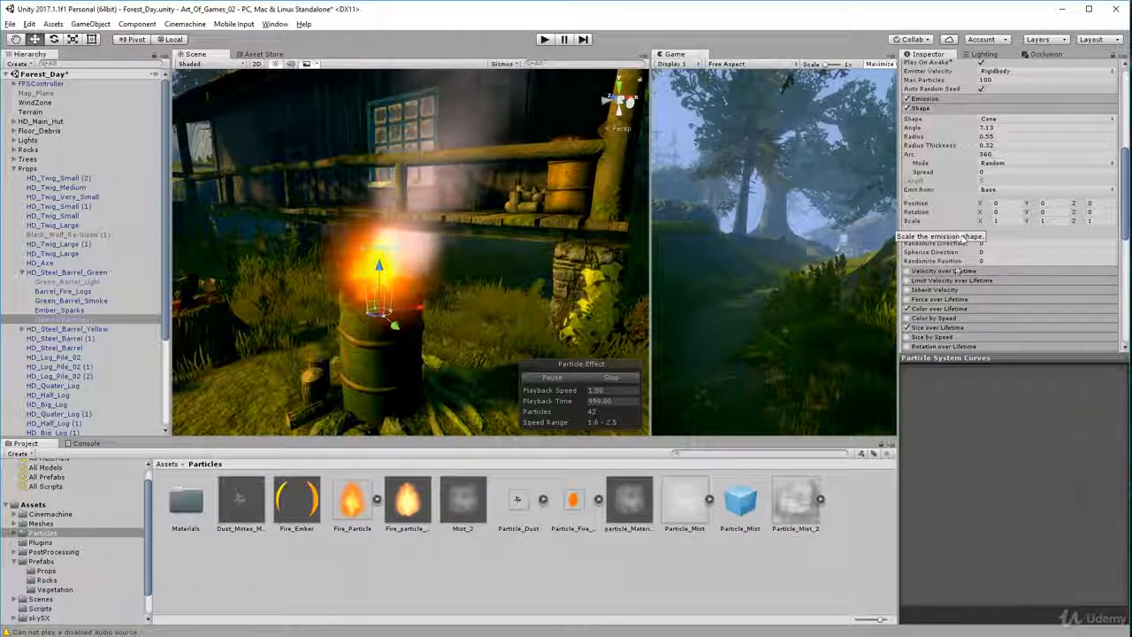
Look over the remaining modules of Flames(Particles) down to its material, collapsing the Renderer module
scroll(979, 177, down, 5)
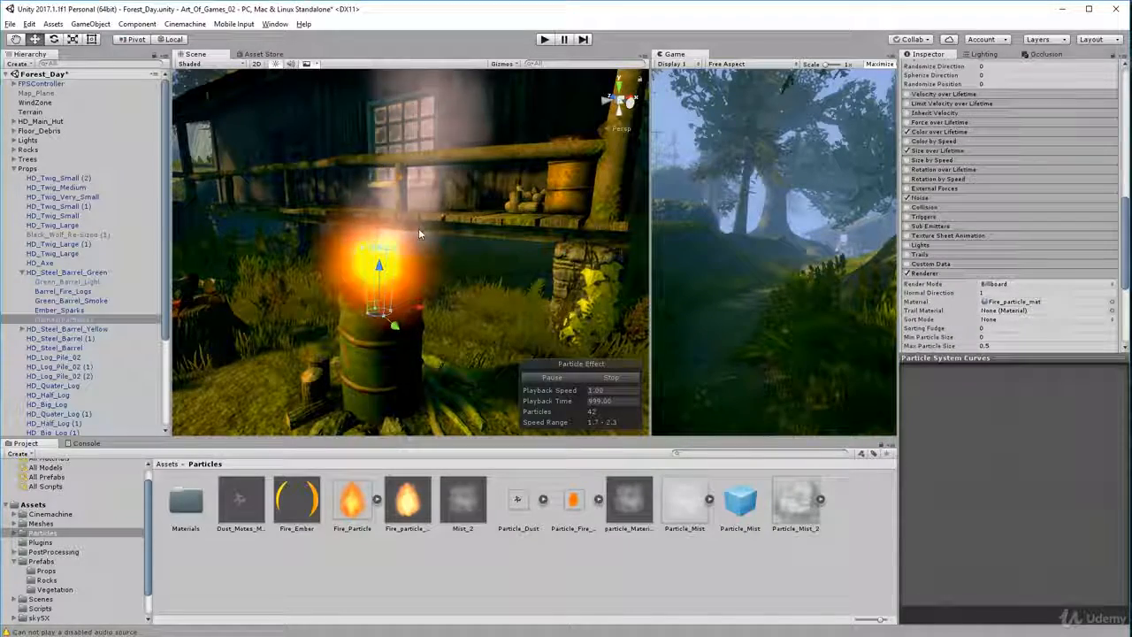
scroll(998, 156, down, 2)
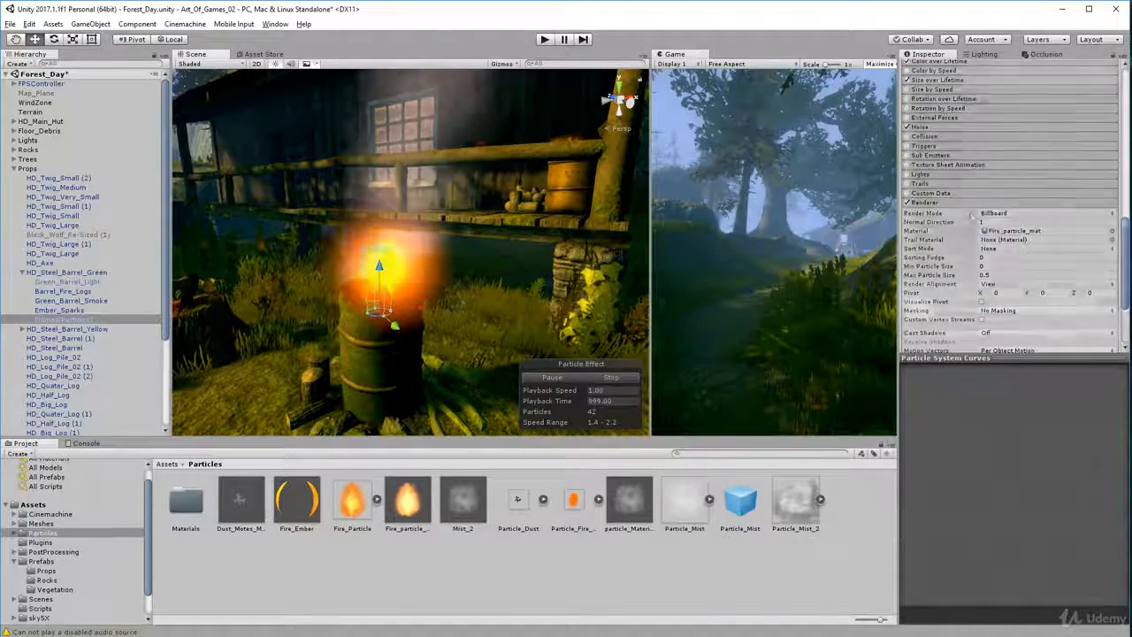
click(984, 202)
scroll(479, 221, down, 2)
Select the parent object HD_Steel_Barrel_Green and apply its changes to its prefab
mouse_move(478, 221)
alt+mouse_down()
mouse_move(376, 234)
mouse_move(322, 292)
alt+mouse_up()
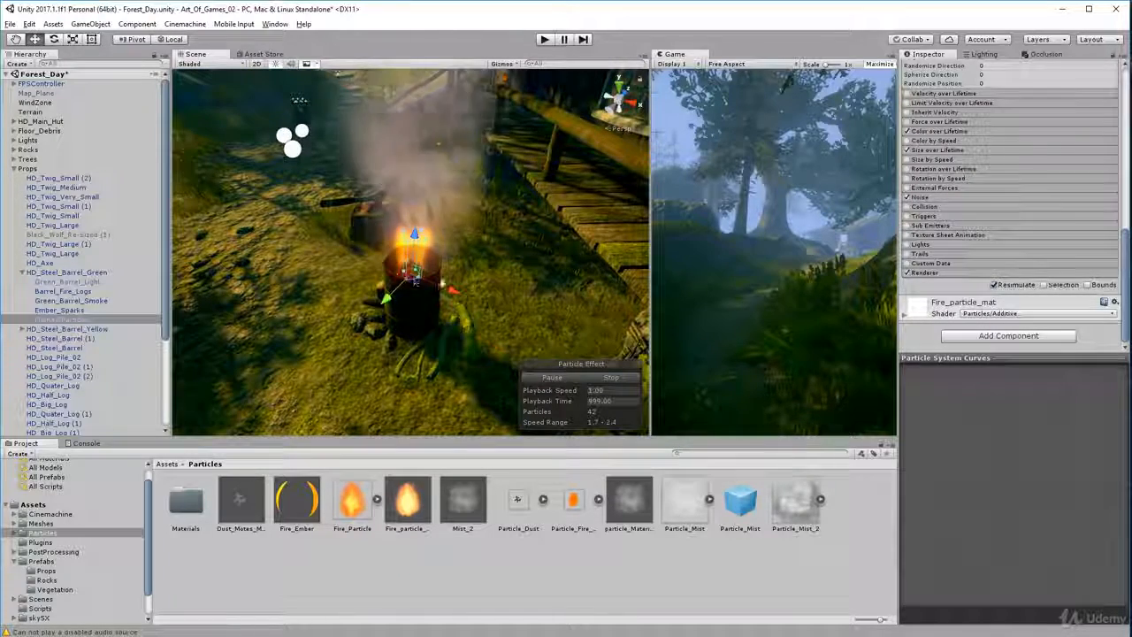
click(67, 272)
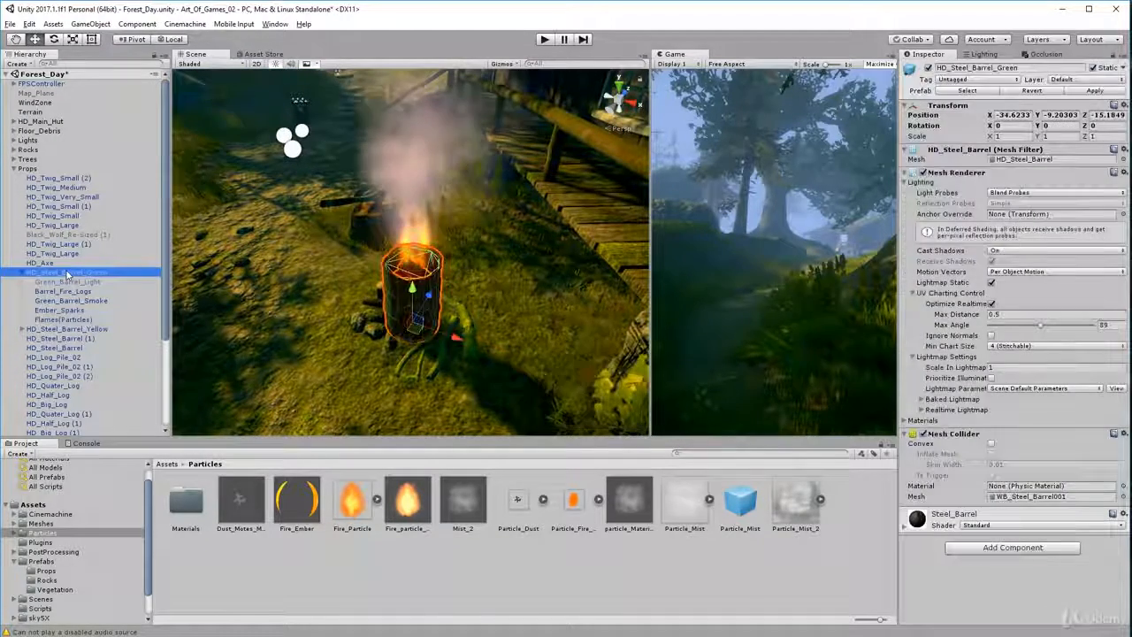
click(1097, 91)
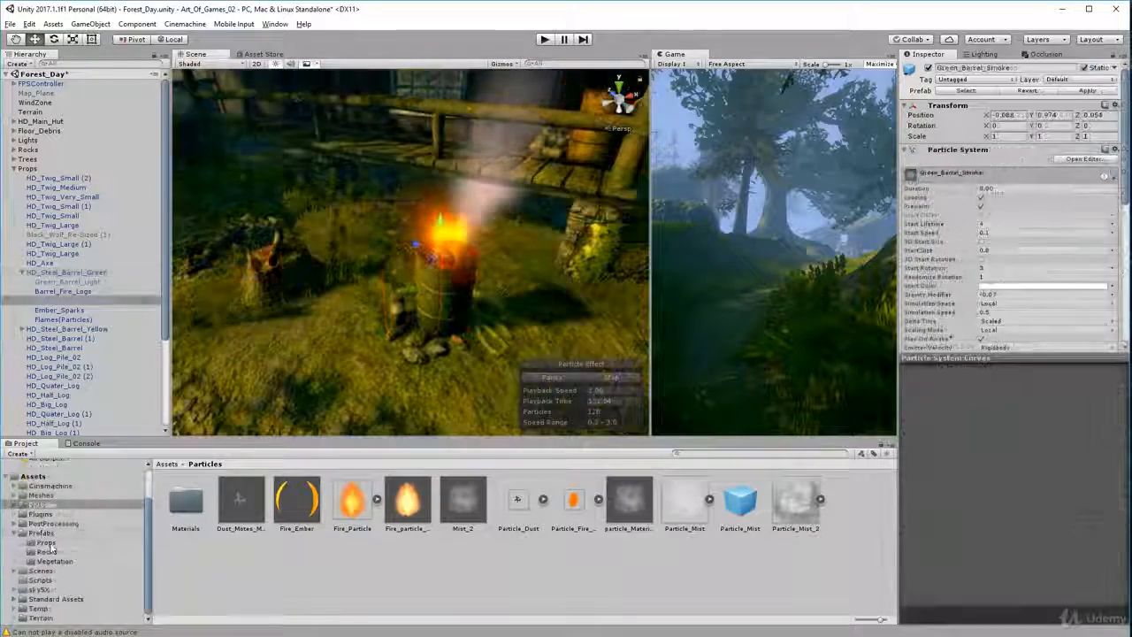
Place the yellow steel barrel prefab from the Props folder beside the green barrel and expand its child objects
click(44, 543)
drag(519, 499, 332, 336)
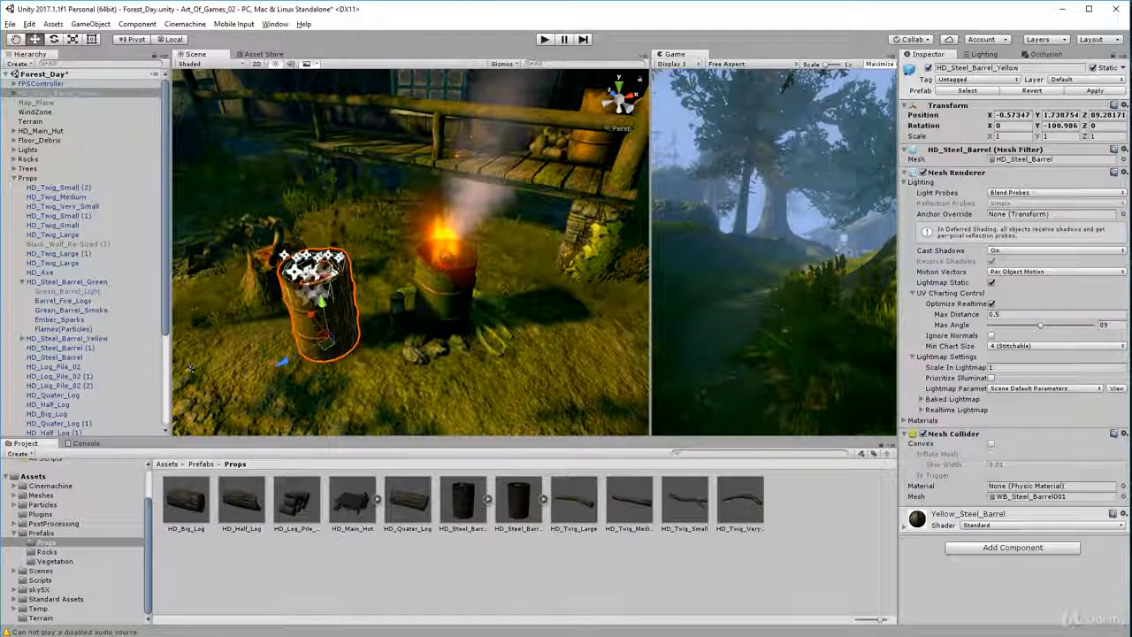
click(15, 93)
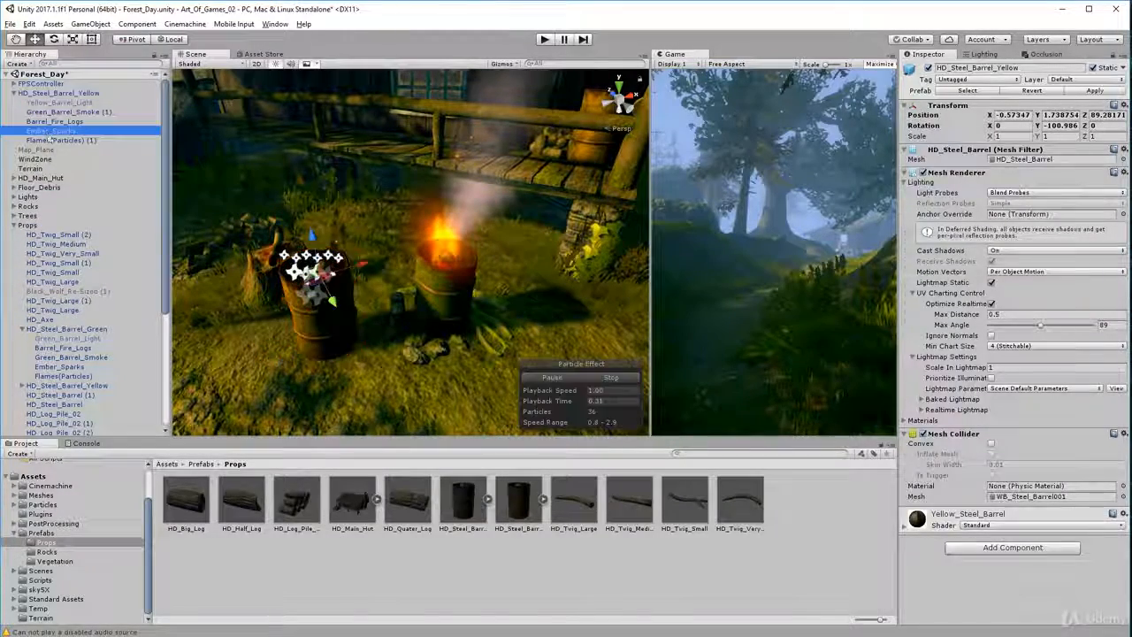
Examine the placed yellow barrel's flames, fire logs, ember sparks and smoke by selecting its child objects and parent in turn
click(55, 139)
click(55, 121)
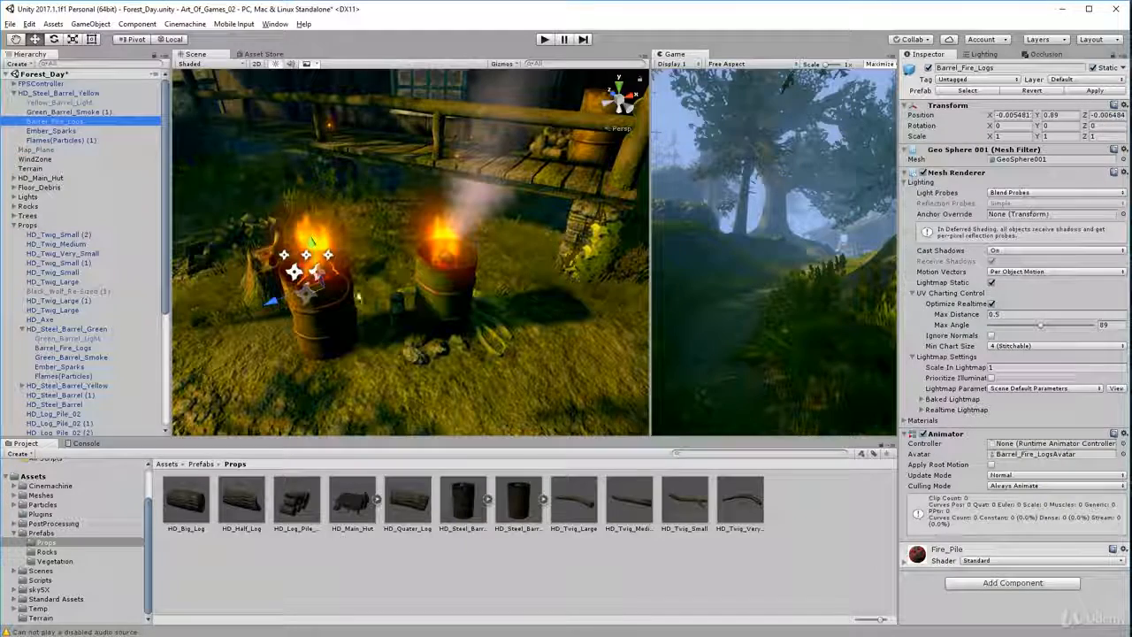
click(67, 131)
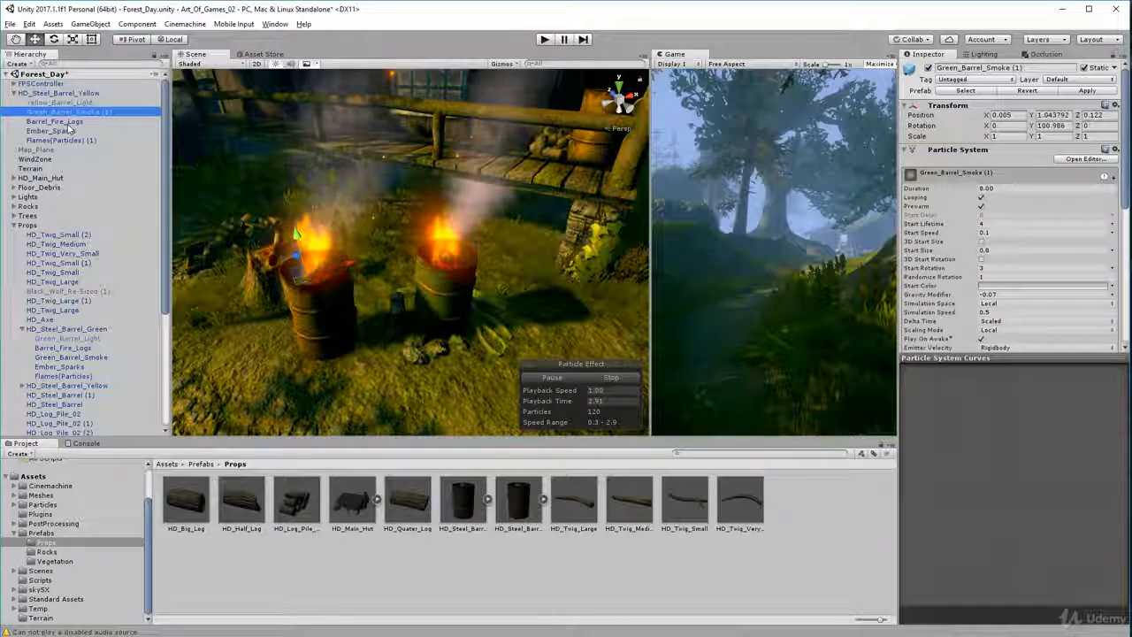
click(68, 122)
click(68, 131)
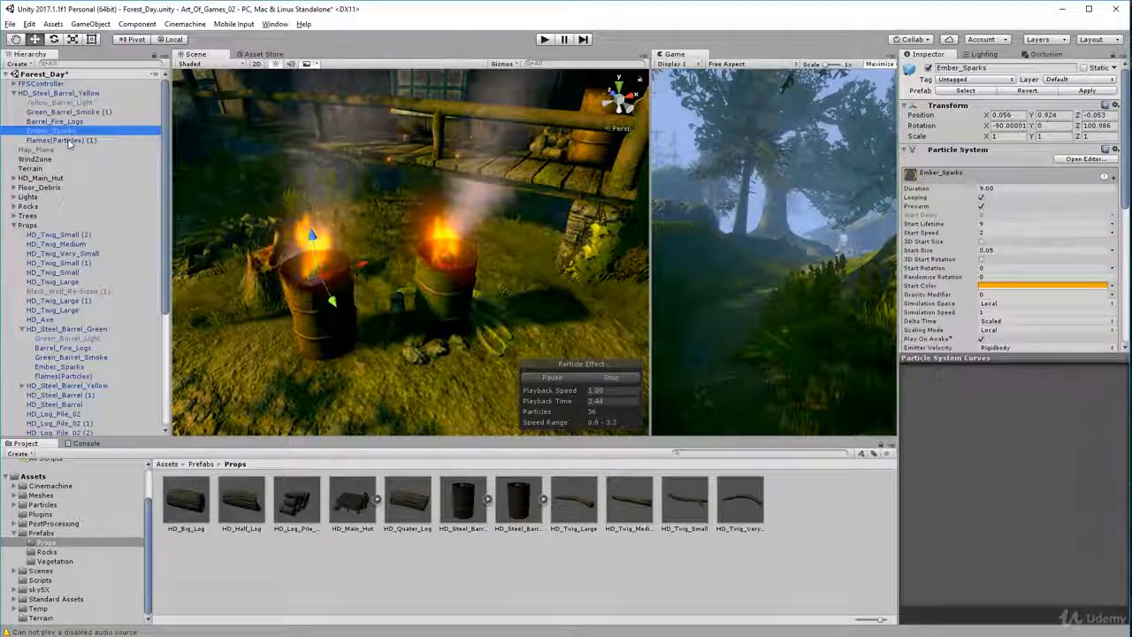
click(84, 149)
click(43, 141)
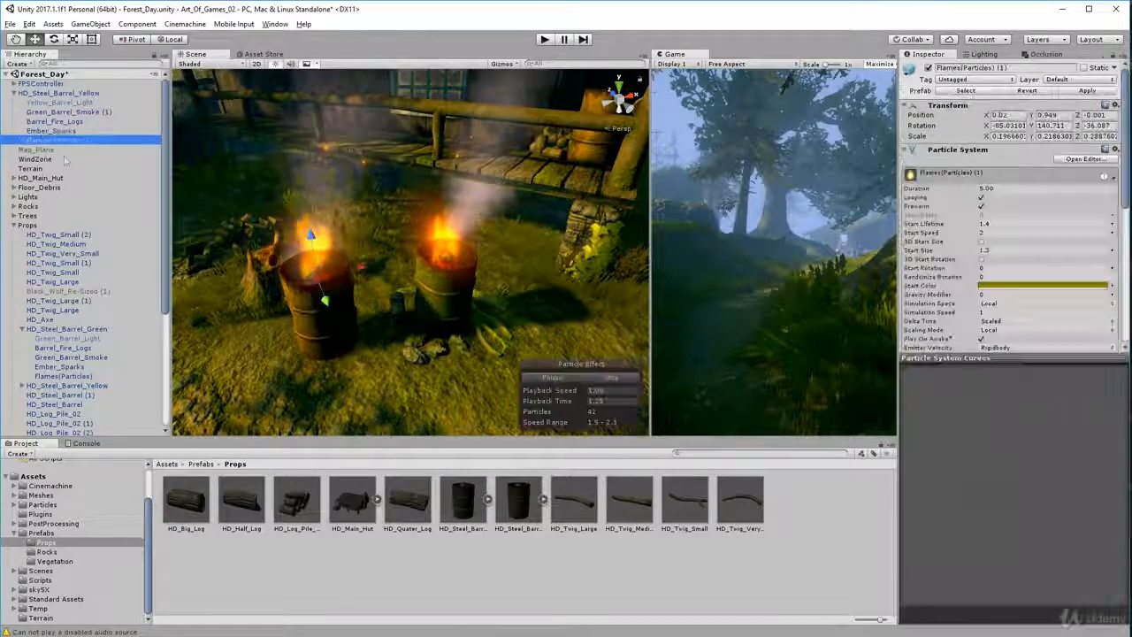
mouse_move(323, 301)
alt+mouse_down()
mouse_move(222, 253)
mouse_move(160, 159)
alt+mouse_up()
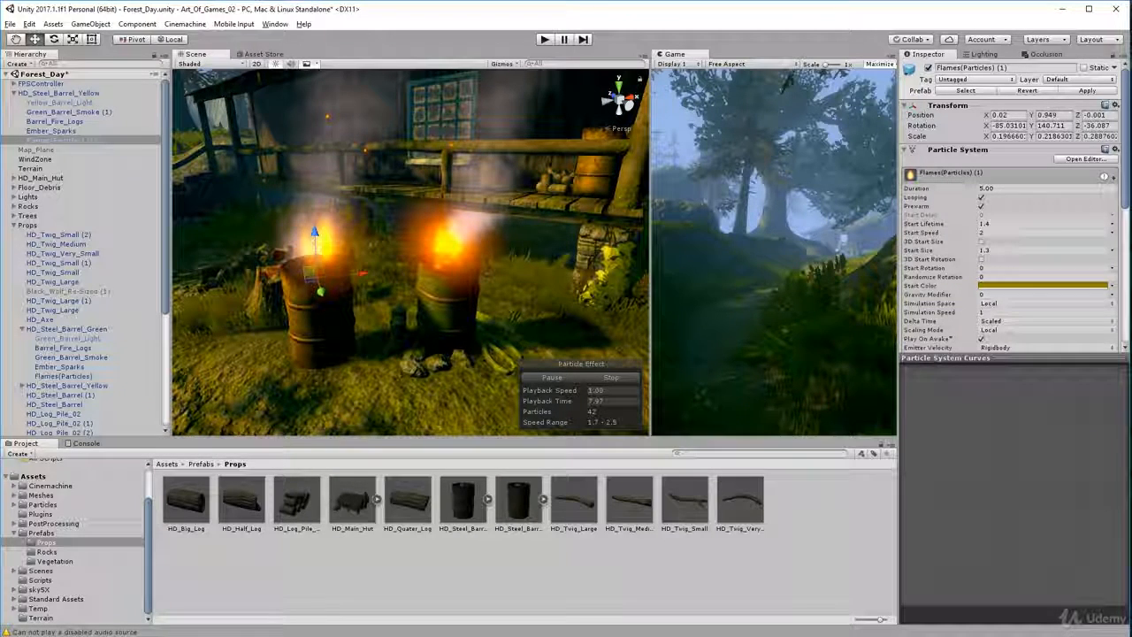
click(68, 131)
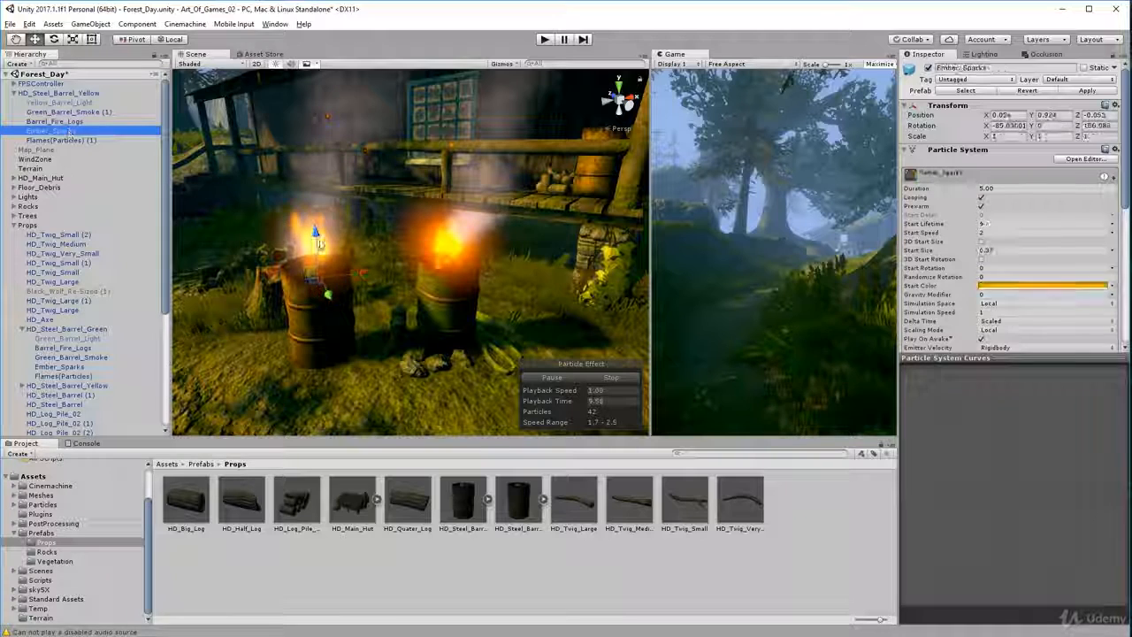
click(53, 121)
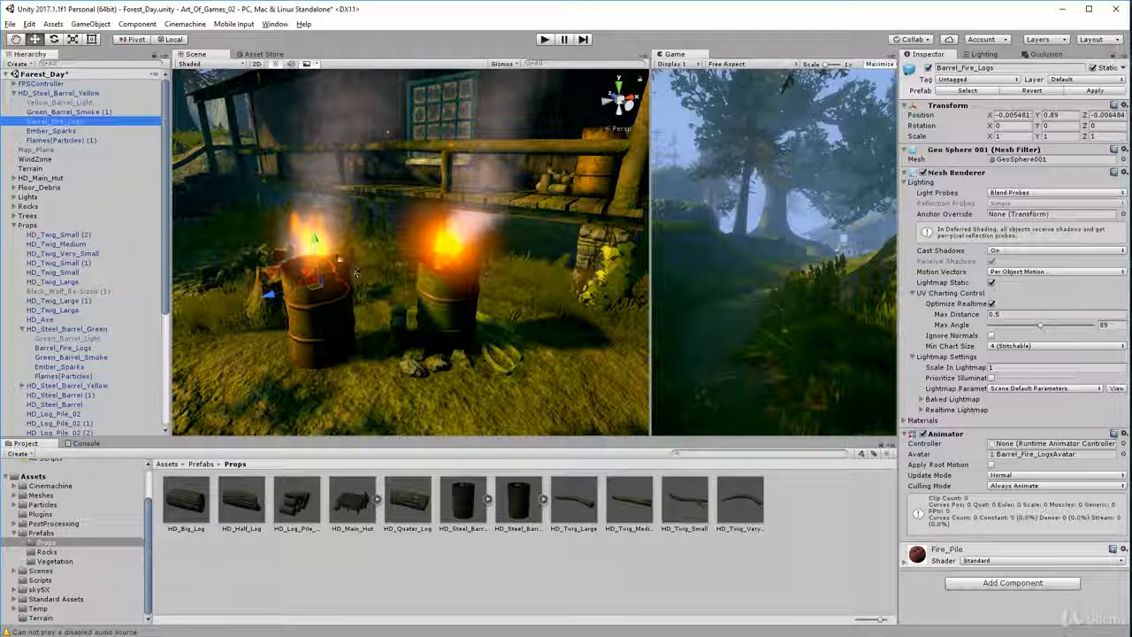
click(54, 93)
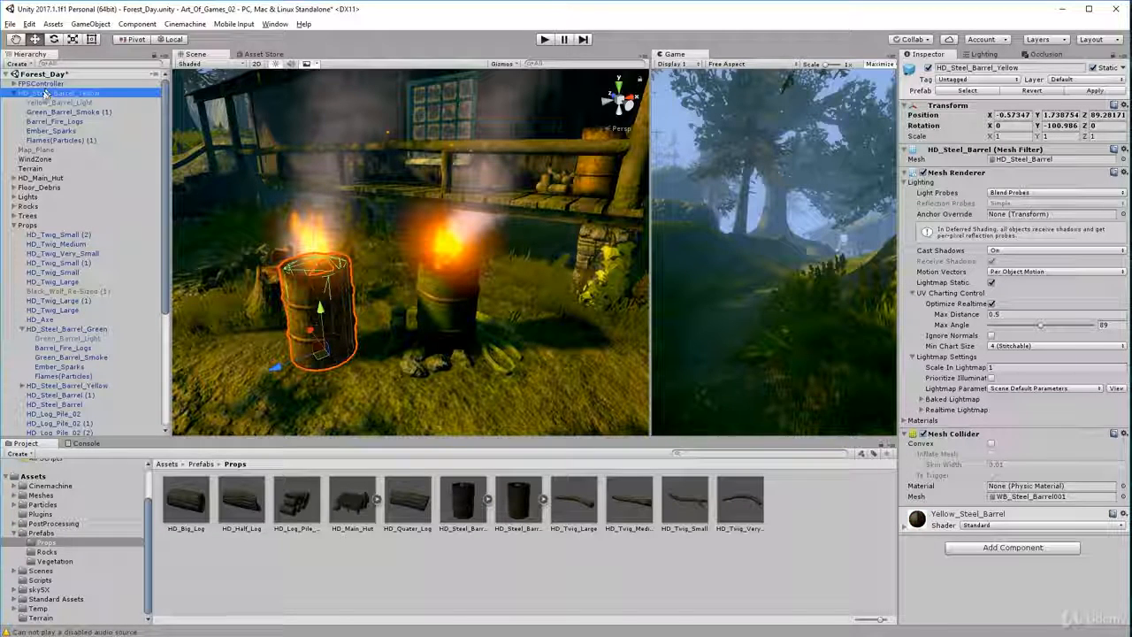
Collapse the newly placed HD_Steel_Barrel_Yellow and delete it from the scene
click(15, 93)
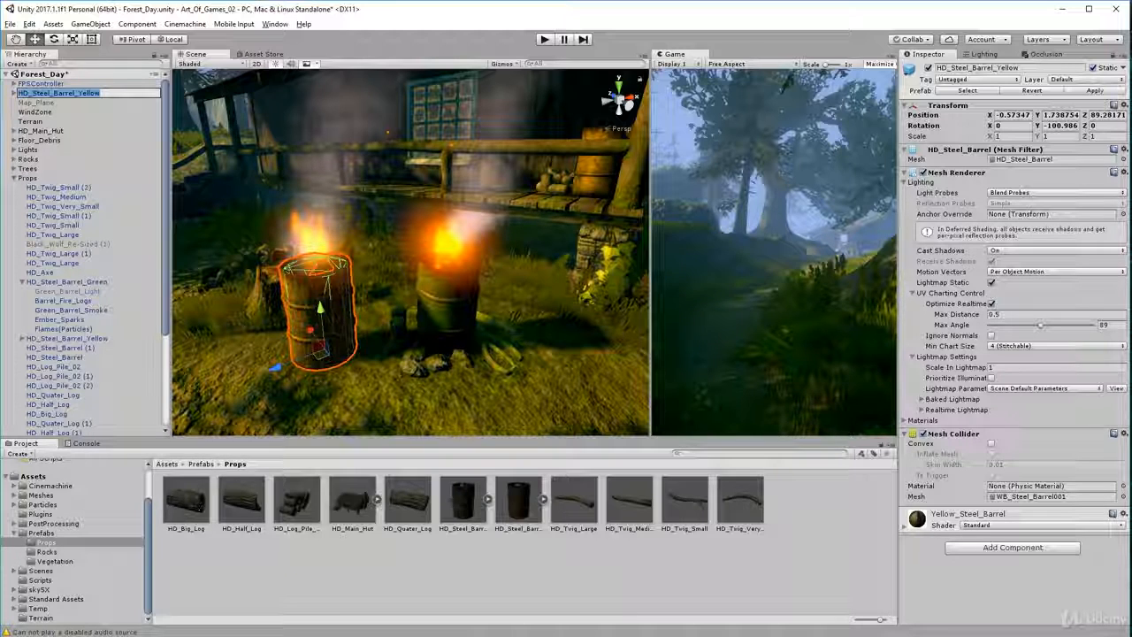
click(76, 169)
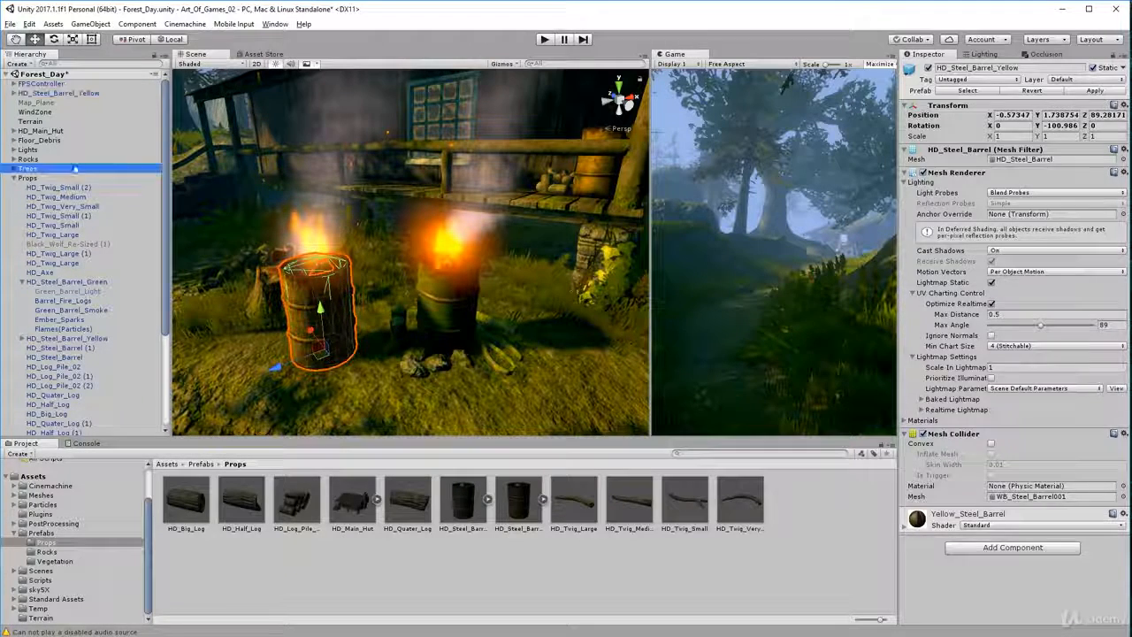
click(72, 95)
key(Delete)
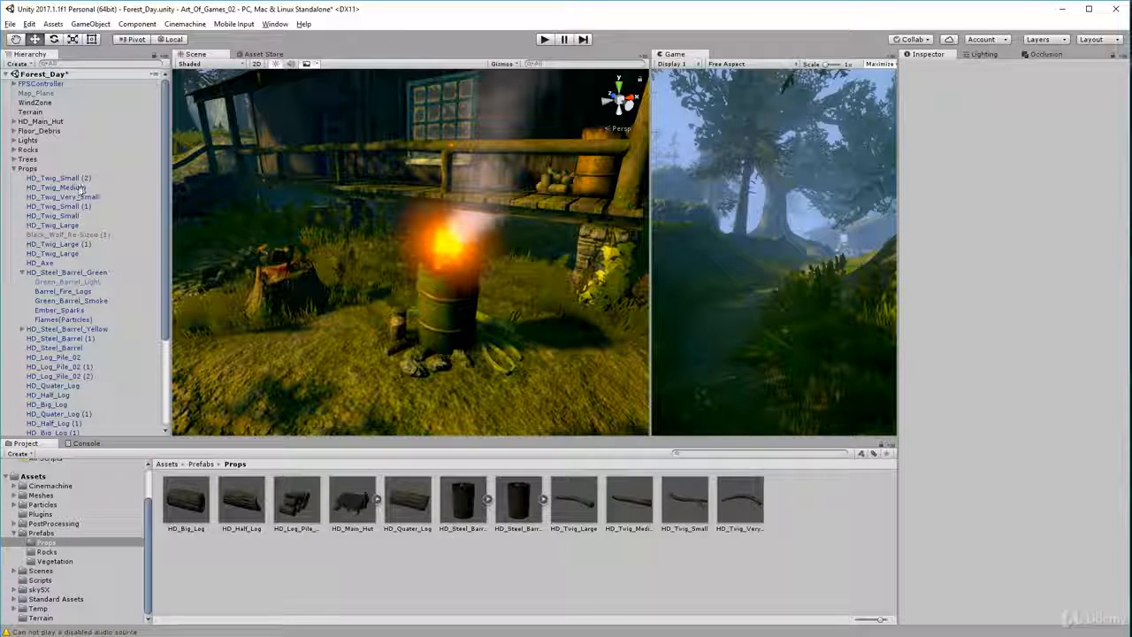
Select Green_Barrel_Smoke under the green steel barrel and examine its main particle settings and the smoke rising in the scene
click(71, 301)
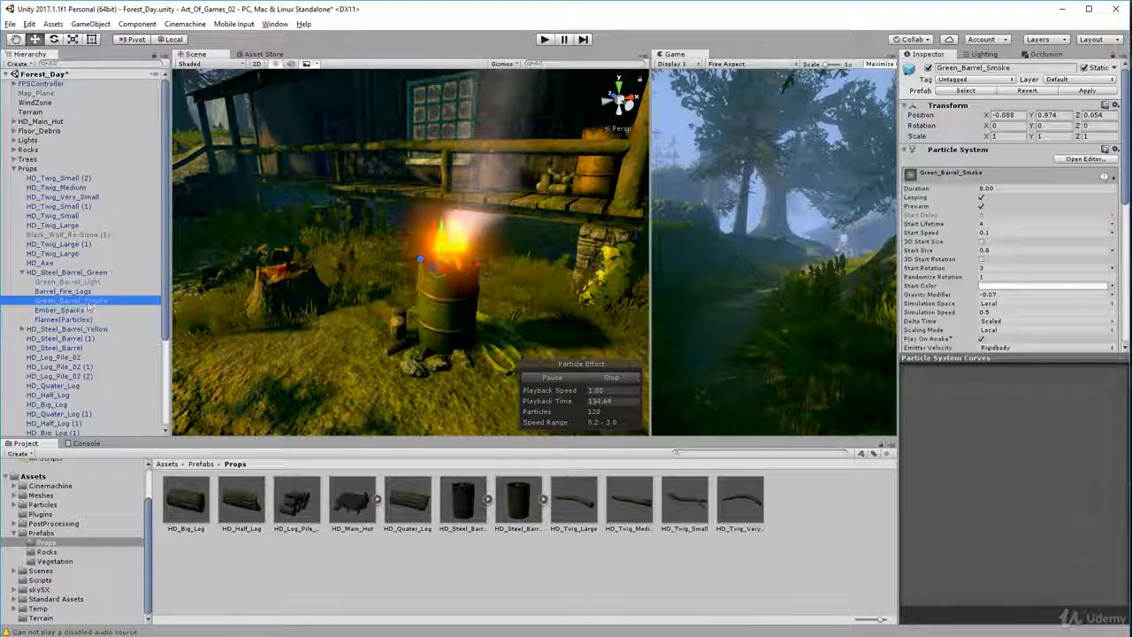
mouse_move(363, 354)
alt+mouse_down()
mouse_move(326, 270)
mouse_move(525, 310)
alt+mouse_up()
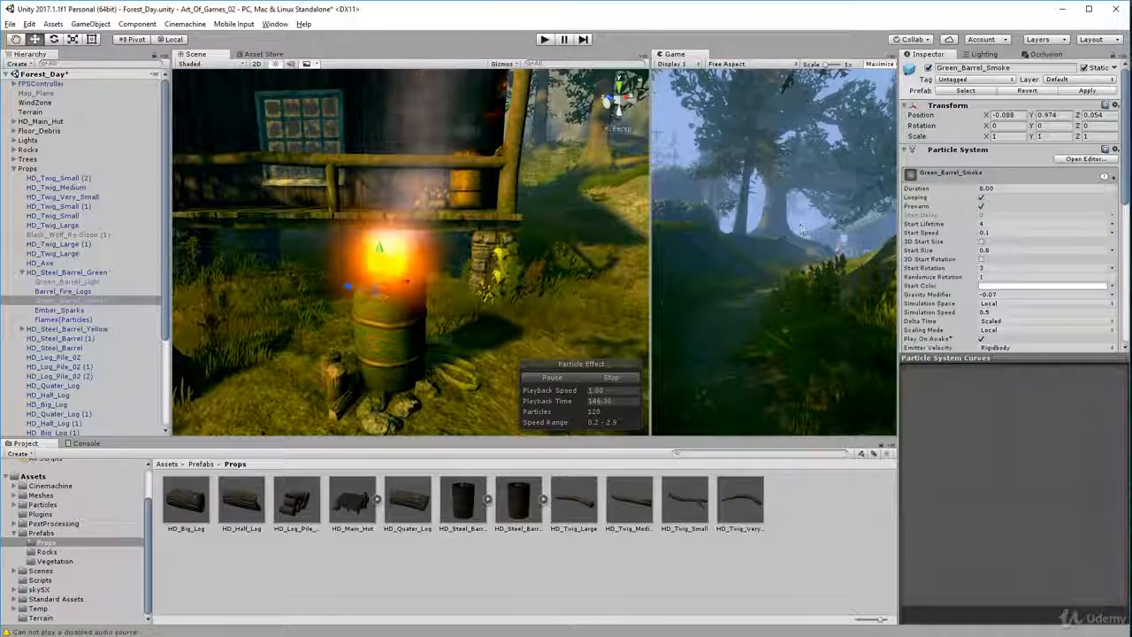
scroll(1018, 265, down, 3)
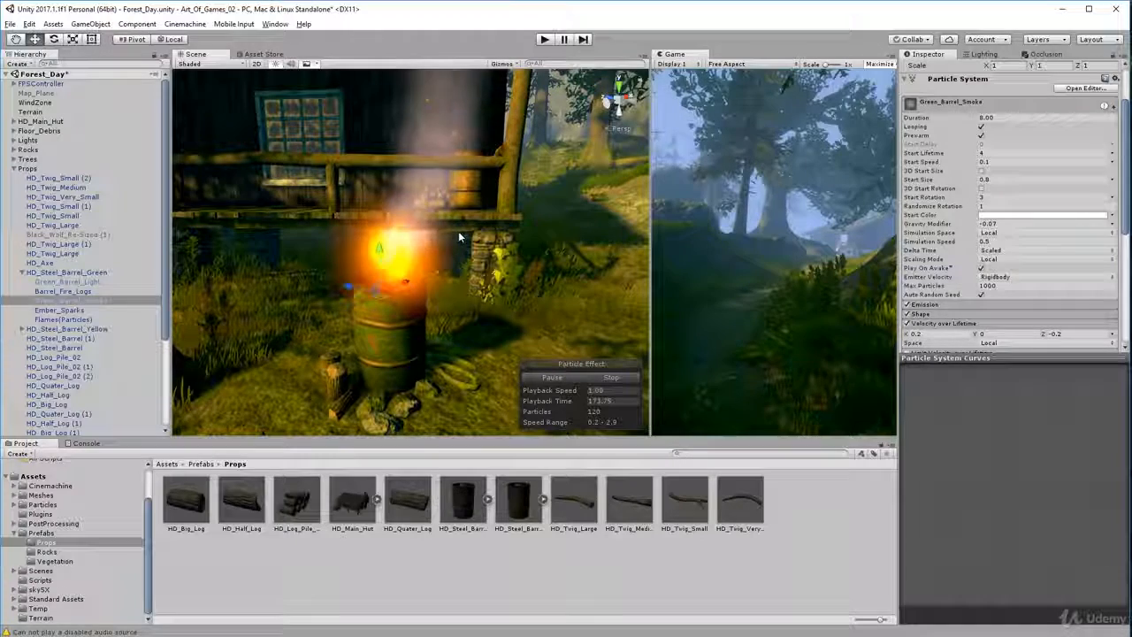
scroll(456, 240, down, 3)
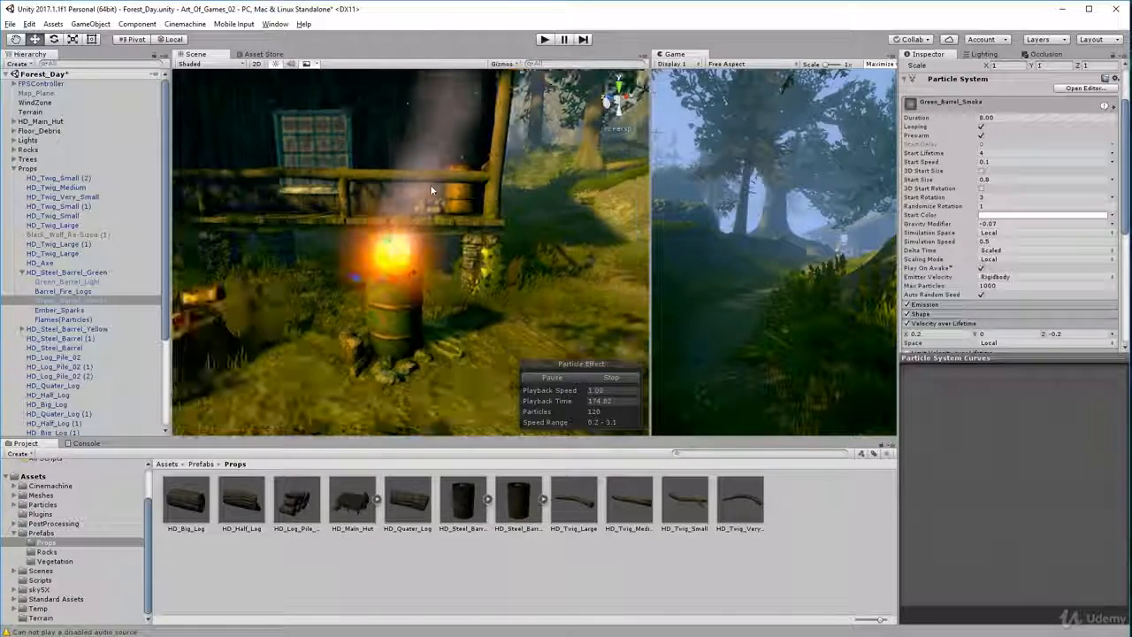
middle_drag(431, 191, 431, 269)
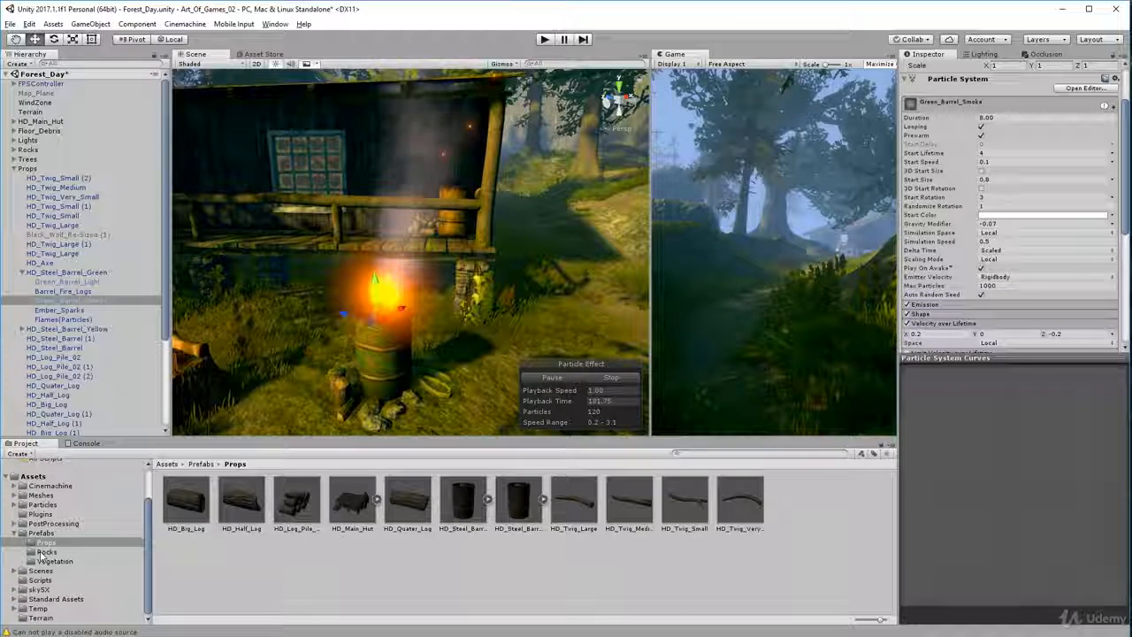
Open the Particles asset folder to view the fire and mist assets, and inspect the burning barrel from other angles
click(42, 504)
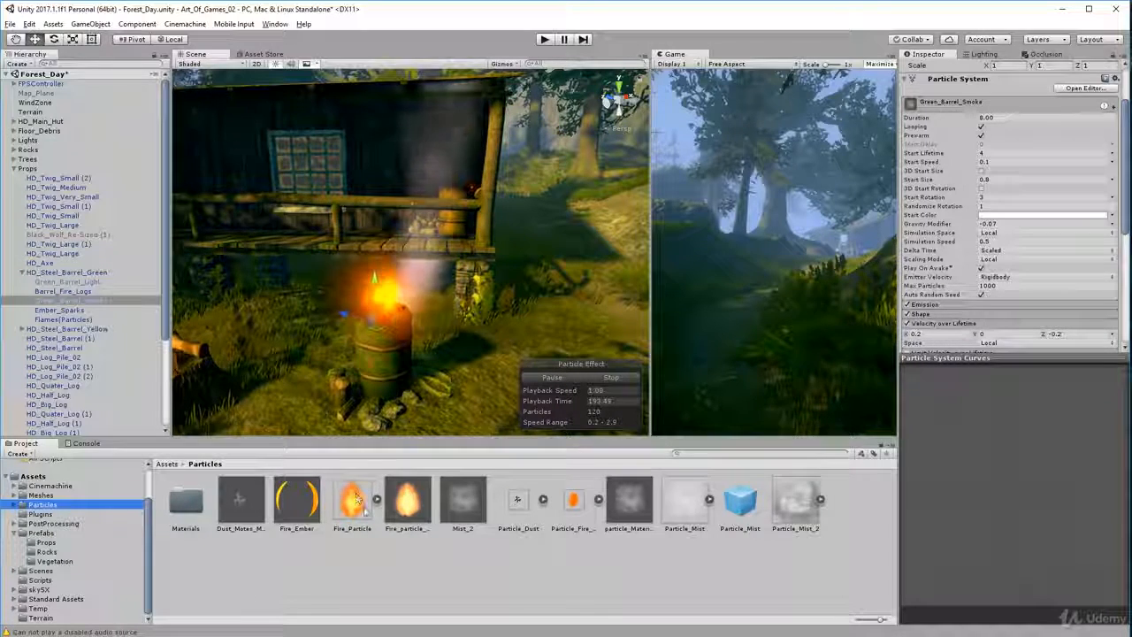
alt+drag(423, 366, 423, 329)
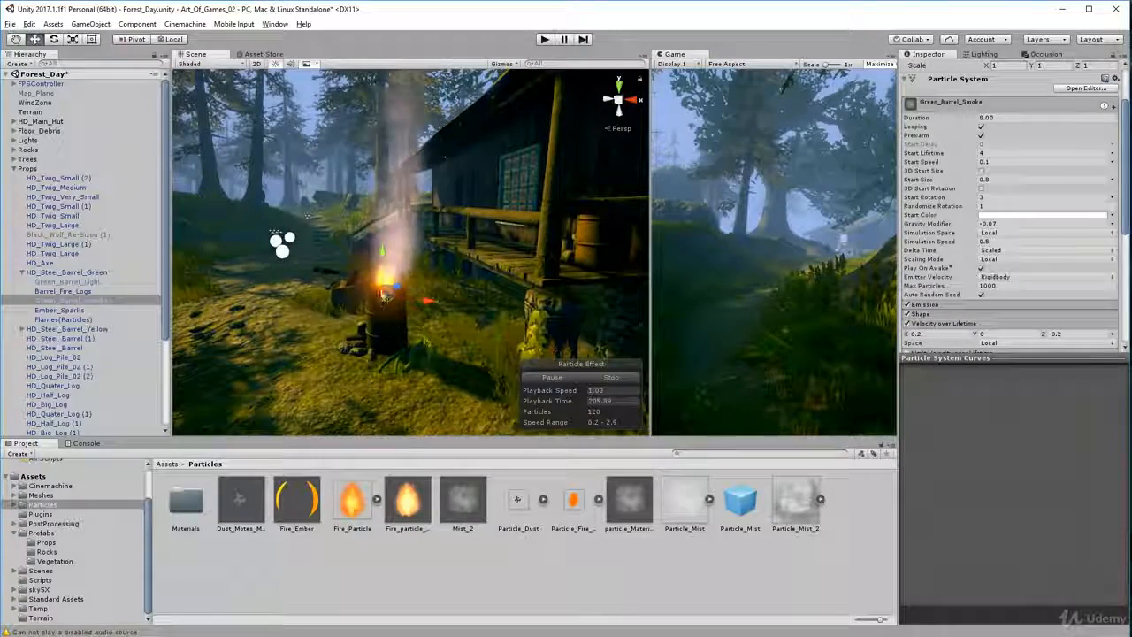
alt+drag(385, 295, 506, 267)
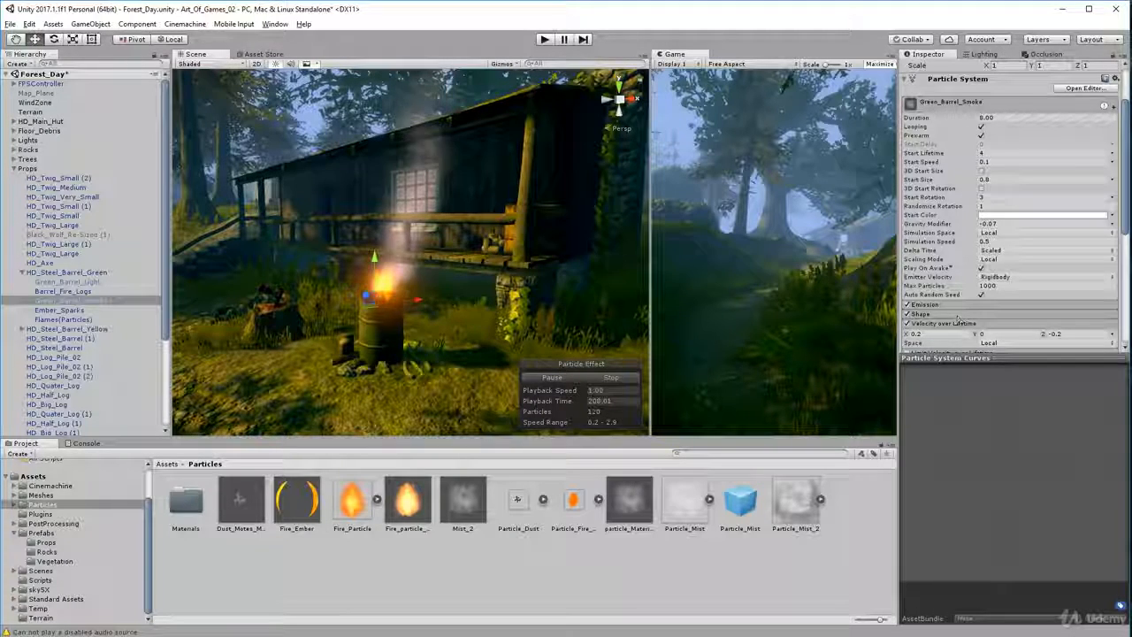
Collapse the Velocity over Lifetime module of Green_Barrel_Smoke, review its list of particle modules, and keep the smoke object selected
scroll(999, 277, down, 5)
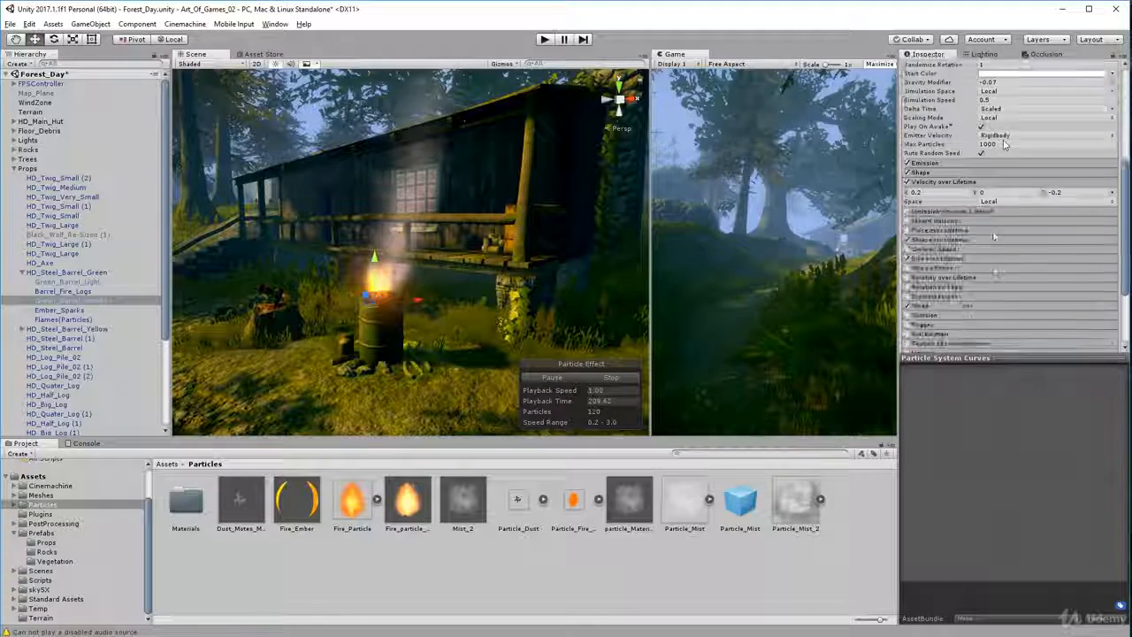
click(977, 112)
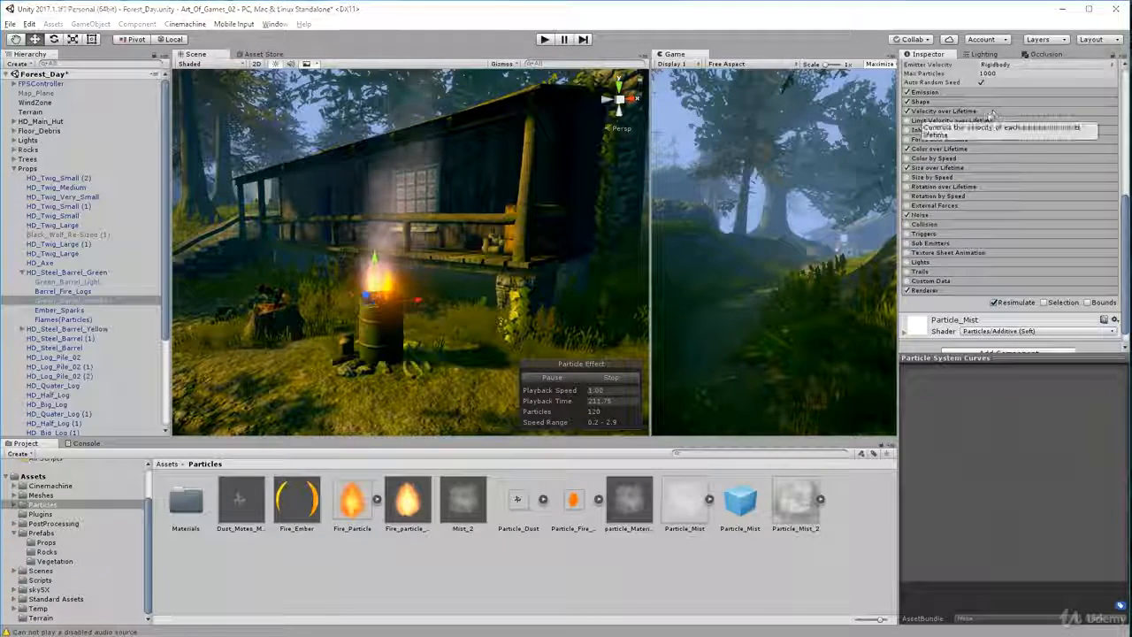
click(110, 301)
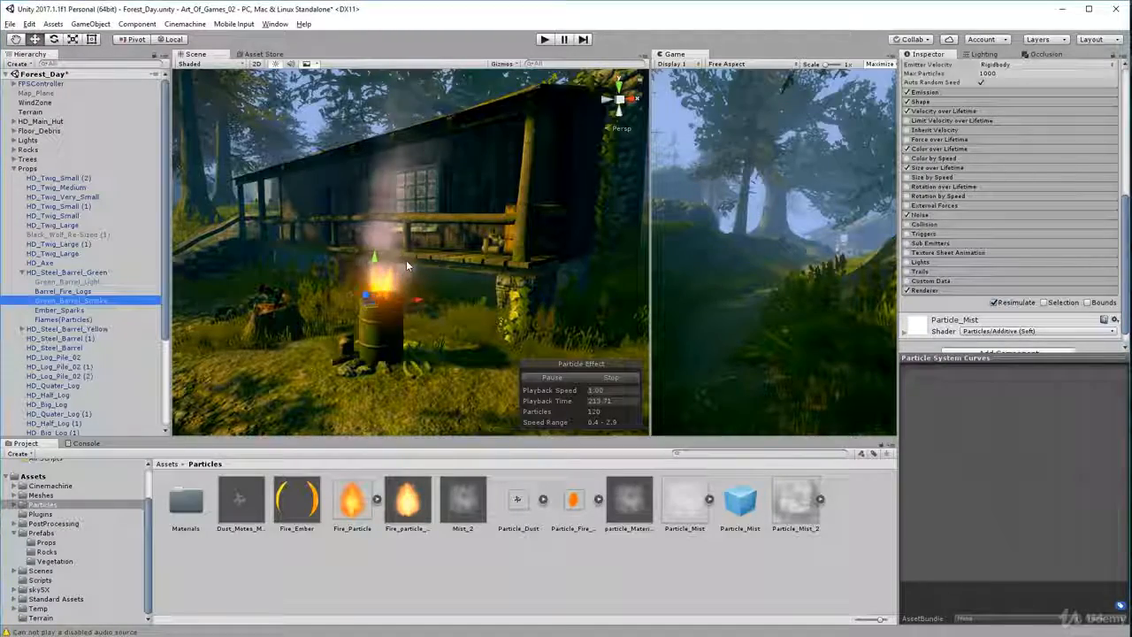